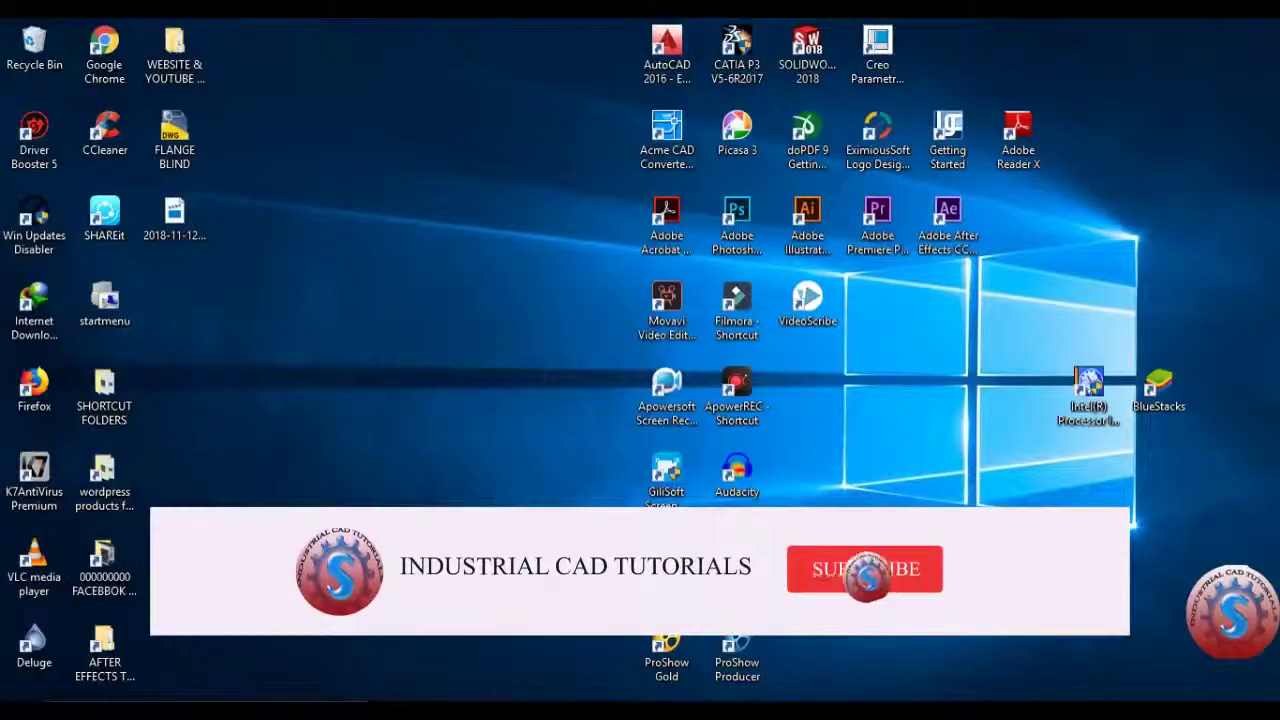
# Bring the FLANGE BLIND drawing to the front and zoom in and out to preview it.
pyautogui.hotkey('alt', 'Tab')
pyautogui.scroll(-5, 540, 370)
pyautogui.scroll(4, 540, 370)
pyautogui.scroll(-2, 530, 300)
pyautogui.scroll(5, 530, 300)
pyautogui.scroll(-3, 704, 333)
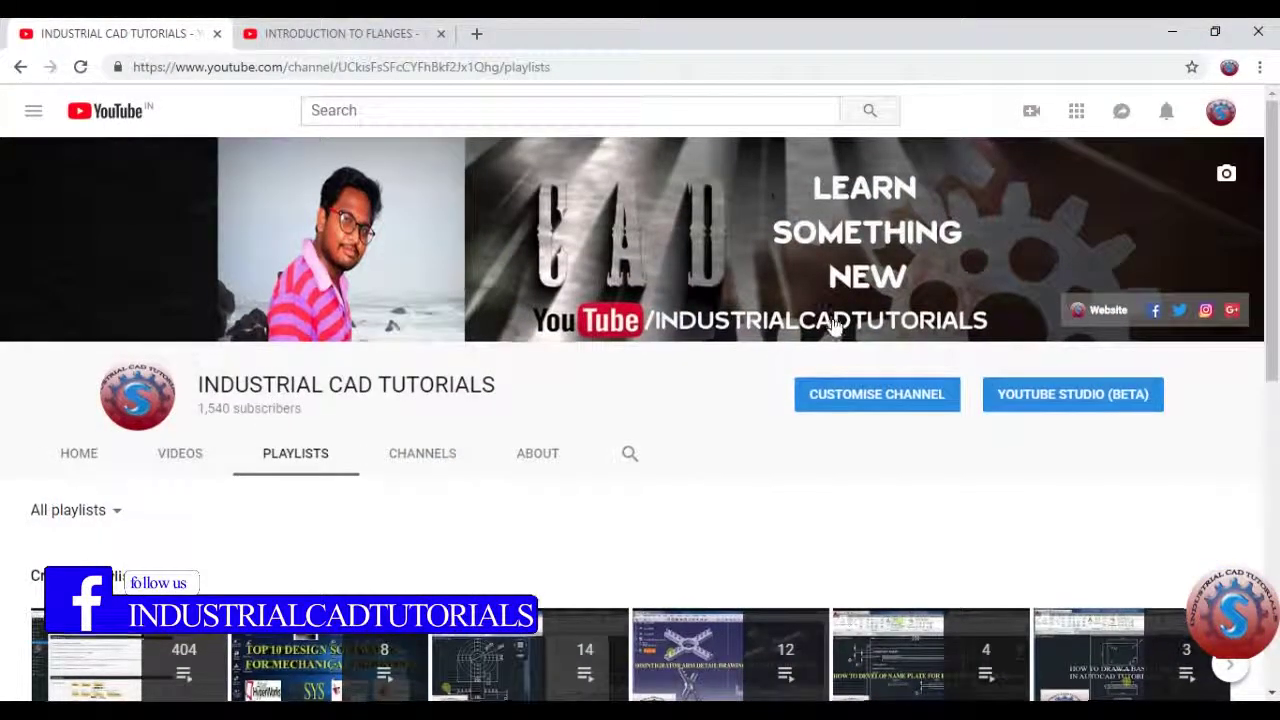
# Browse the channel's playlists and open the INTRODUCTION TO FLANGES playlist of 10 videos.
pyautogui.scroll(-1, 394, 334)
pyautogui.scroll(-2, 293, 370)
pyautogui.scroll(-4, 293, 370)
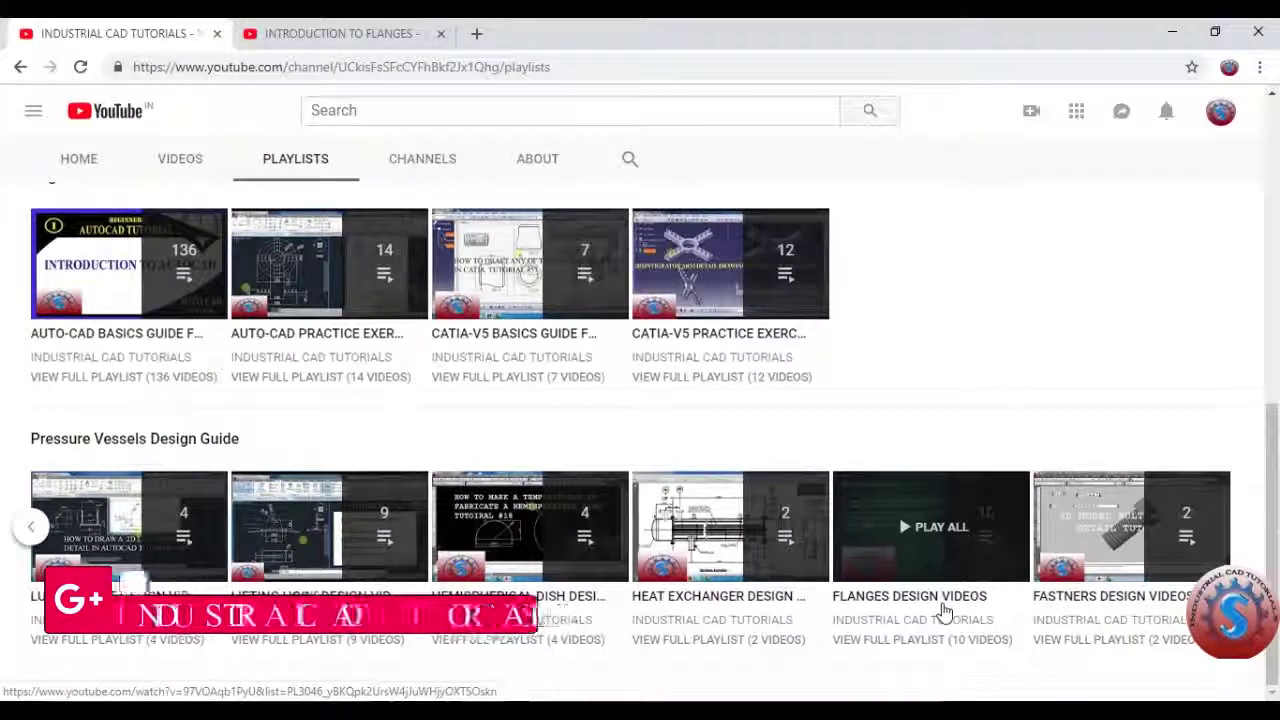
pyautogui.click(367, 33)
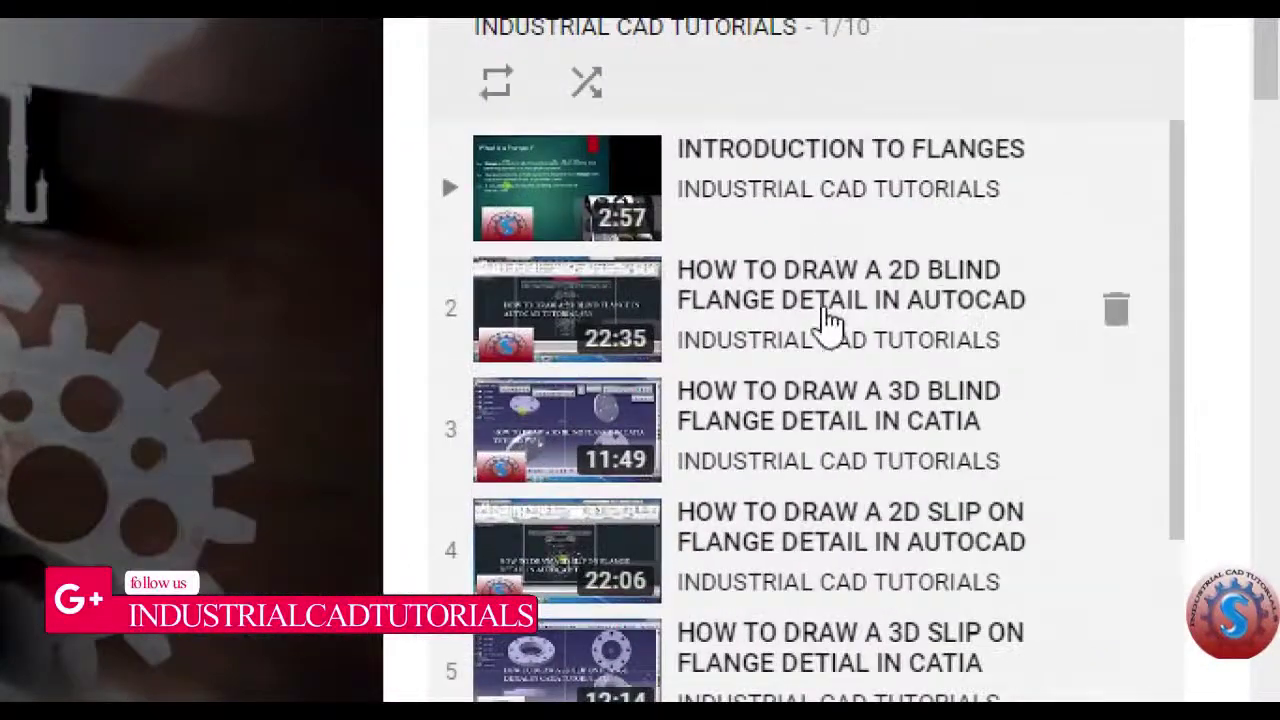
pyautogui.scroll(-5, 828, 322)
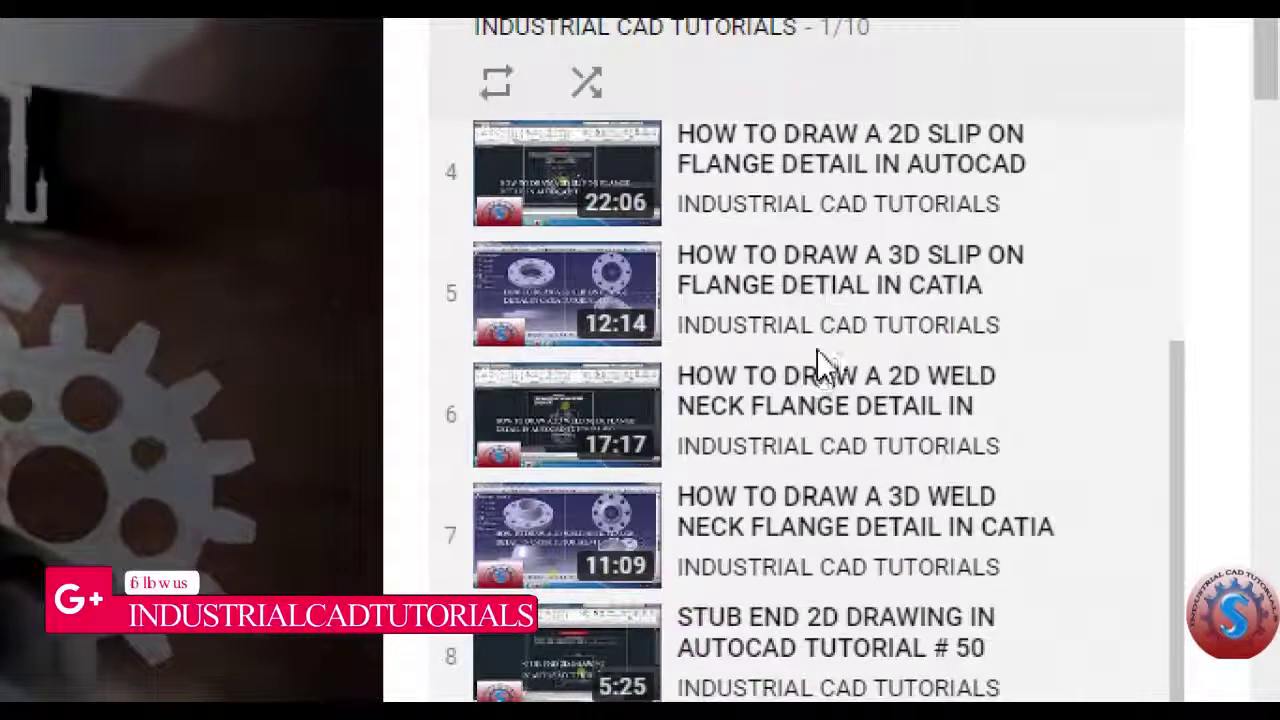
pyautogui.scroll(5, 805, 570)
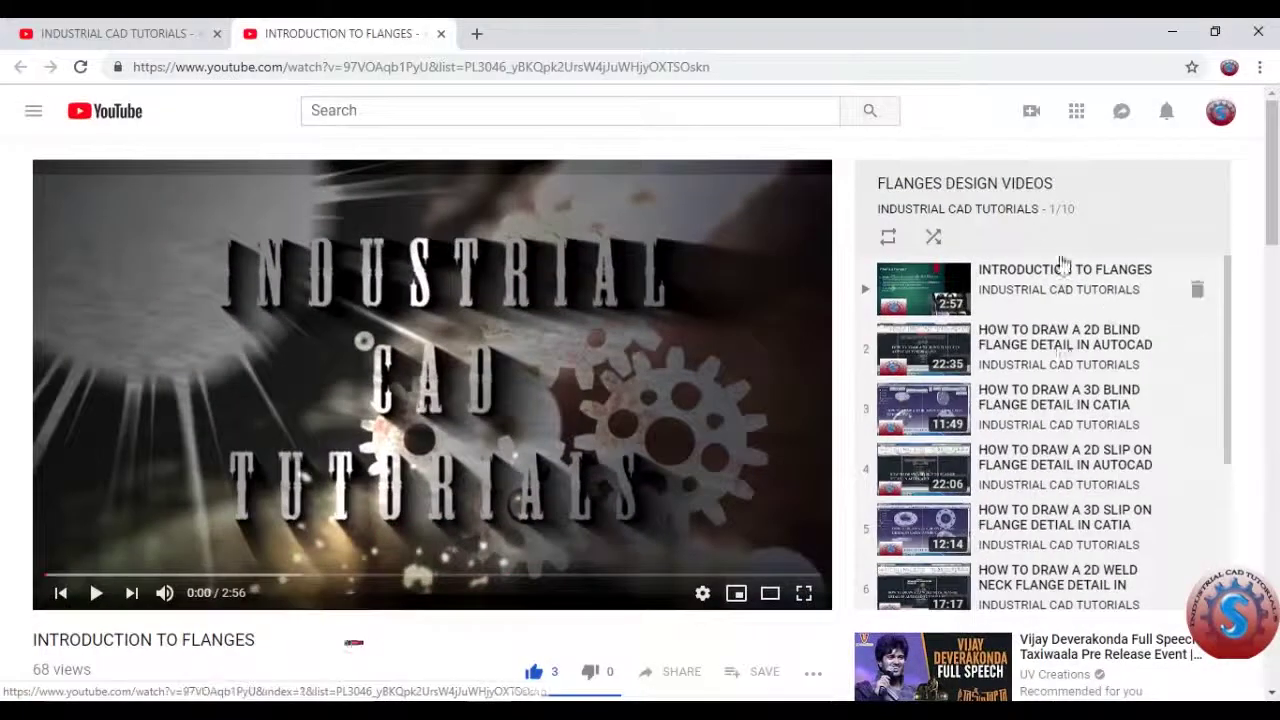
pyautogui.scroll(-4, 1033, 355)
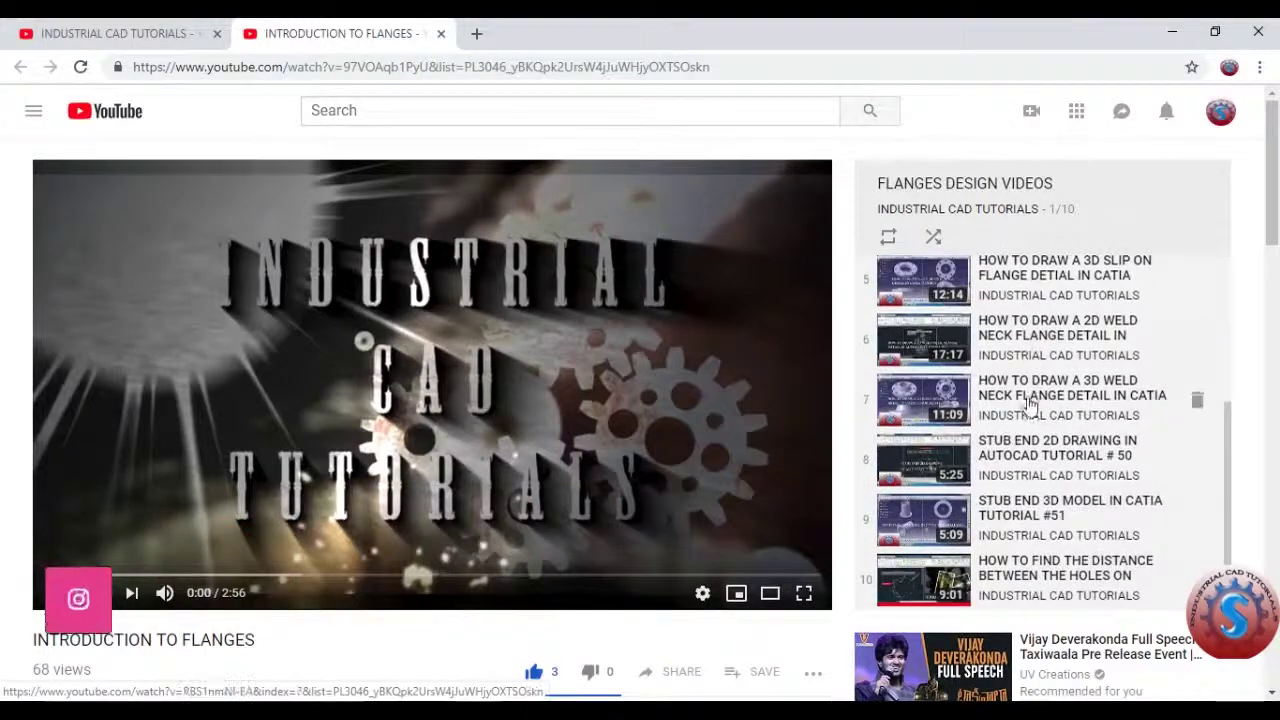
pyautogui.scroll(4, 1029, 406)
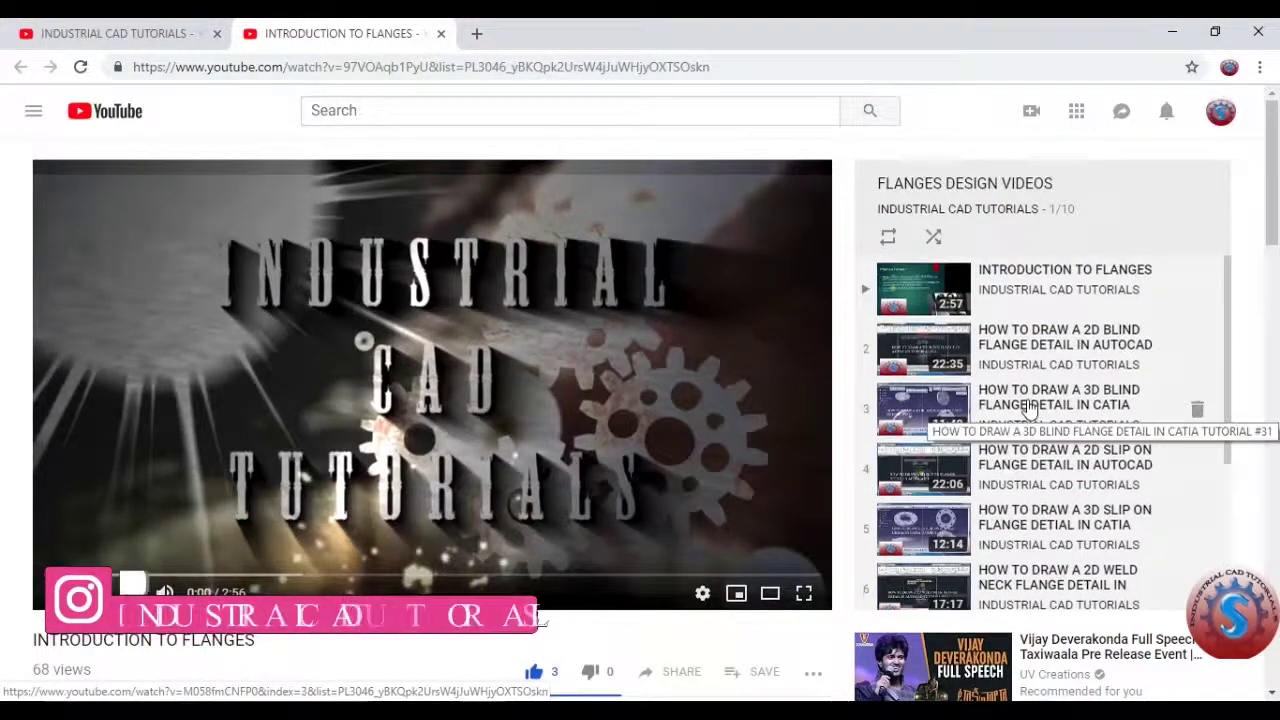
# Minimize the browser and refresh the Windows desktop.
pyautogui.click(1172, 33)
pyautogui.rightClick(344, 162)
pyautogui.click(380, 223)
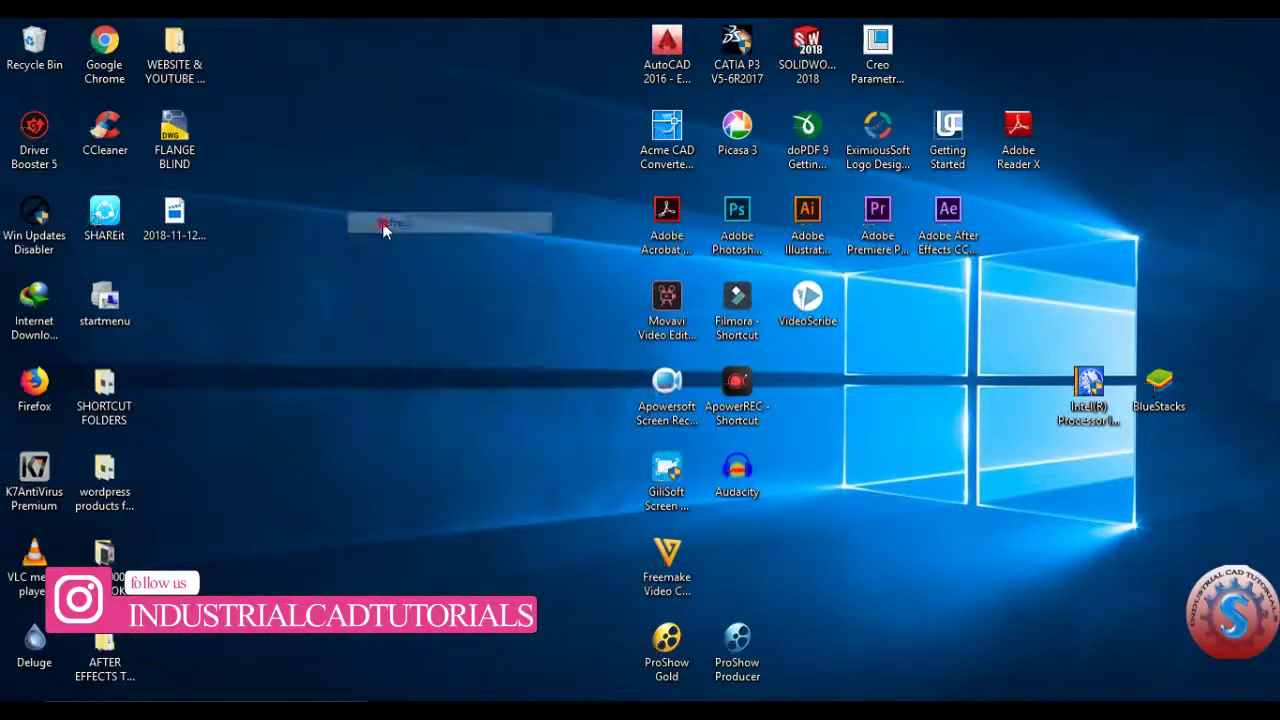
# Bring the FLANGE BLIND drawing to the front and zoom around the sheet.
pyautogui.moveTo(628, 712)
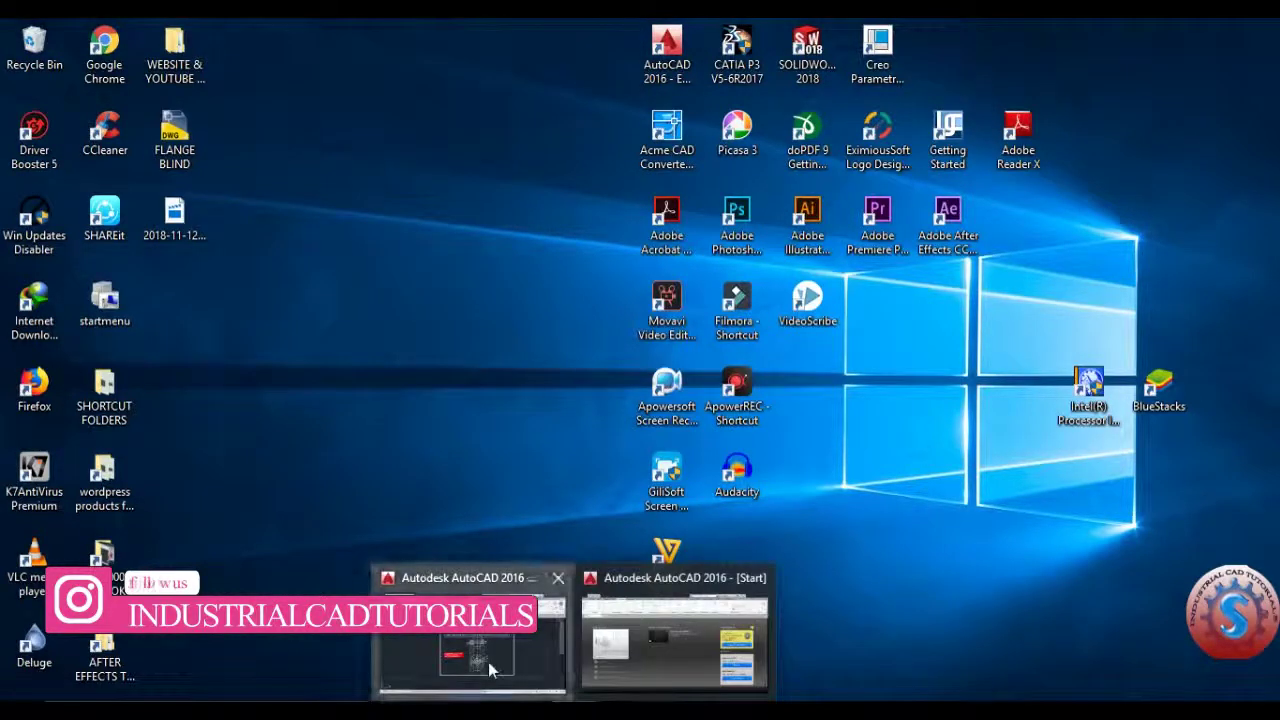
pyautogui.click(472, 625)
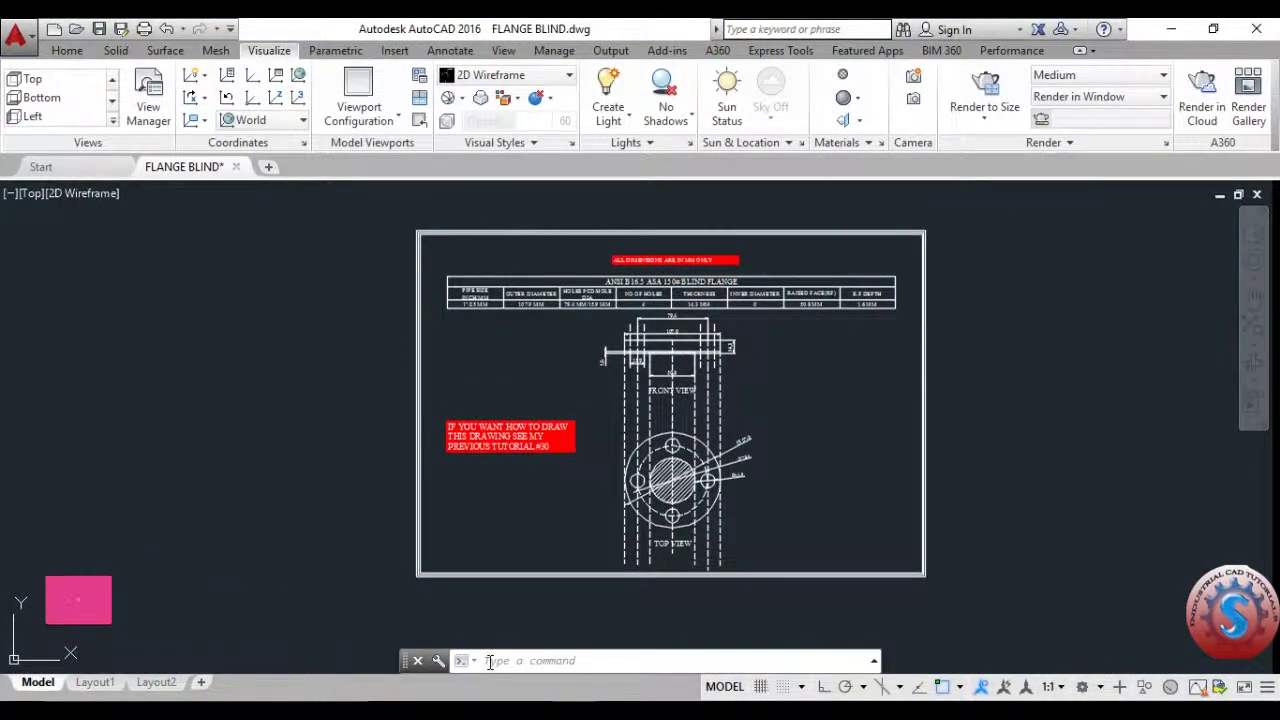
pyautogui.scroll(-2, 600, 380)
pyautogui.scroll(6, 512, 376)
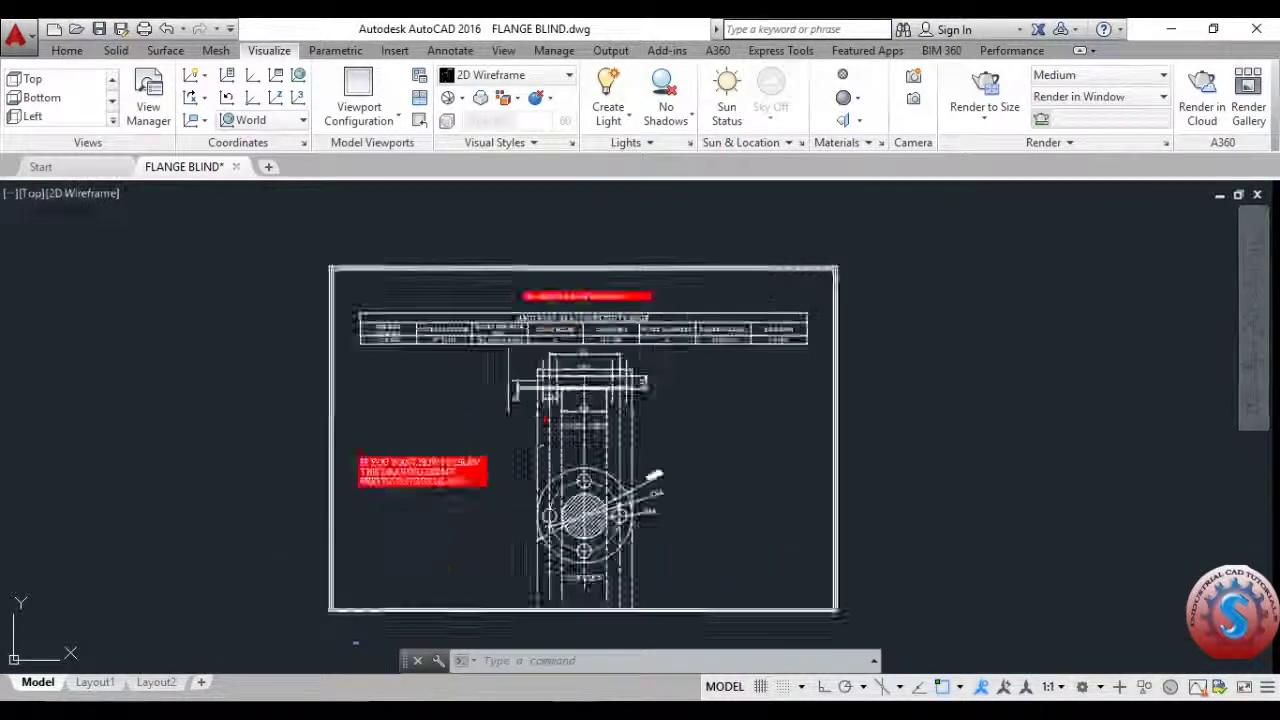
pyautogui.scroll(-2, 512, 376)
pyautogui.scroll(1, 545, 368)
pyautogui.scroll(4, 545, 368)
# Pan across the dimension table through the hole, thickness, inner diameter and raised face columns.
pyautogui.moveTo(572, 400); pyautogui.dragTo(340, 357, button='middle')
pyautogui.moveTo(592, 362)
pyautogui.mouseDown(button='middle')
pyautogui.moveTo(392, 360)
pyautogui.moveTo(425, 365)
pyautogui.mouseUp(button='middle')
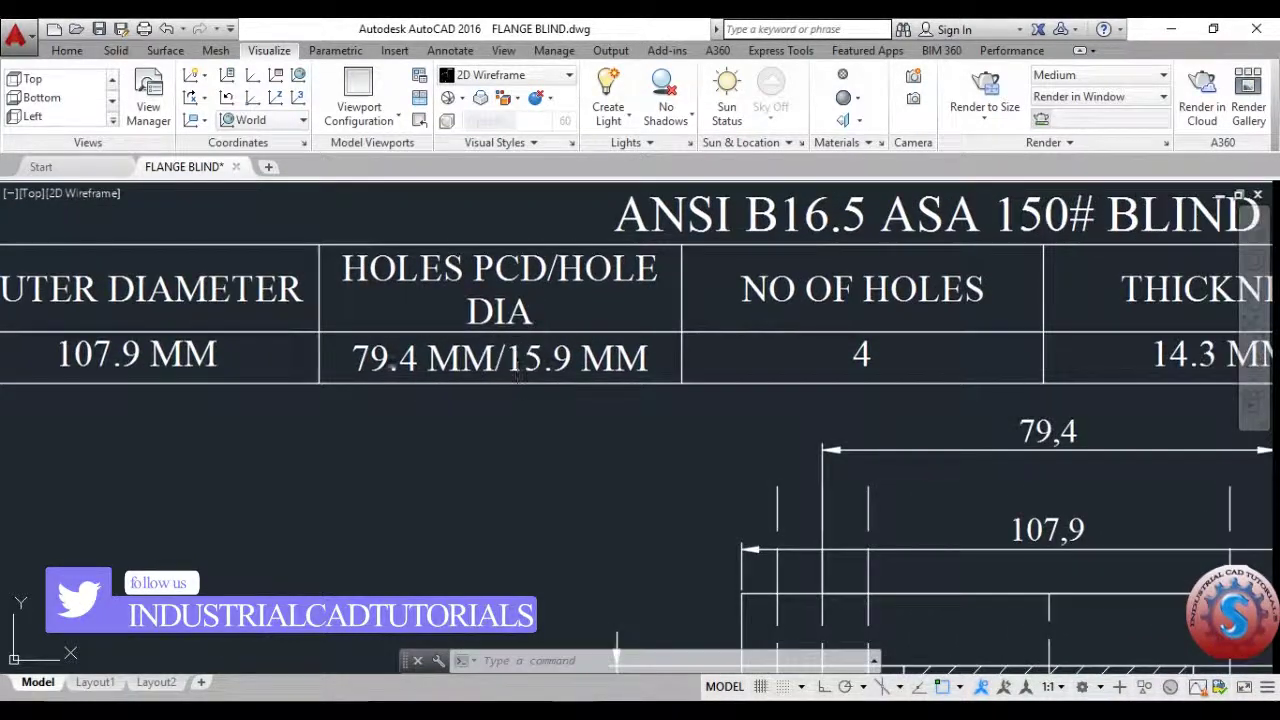
pyautogui.moveTo(518, 371); pyautogui.dragTo(286, 366, button='middle')
pyautogui.moveTo(667, 362); pyautogui.dragTo(529, 360, button='middle')
pyautogui.moveTo(1185, 358); pyautogui.dragTo(584, 360, button='middle')
pyautogui.moveTo(737, 360); pyautogui.dragTo(514, 360, button='middle')
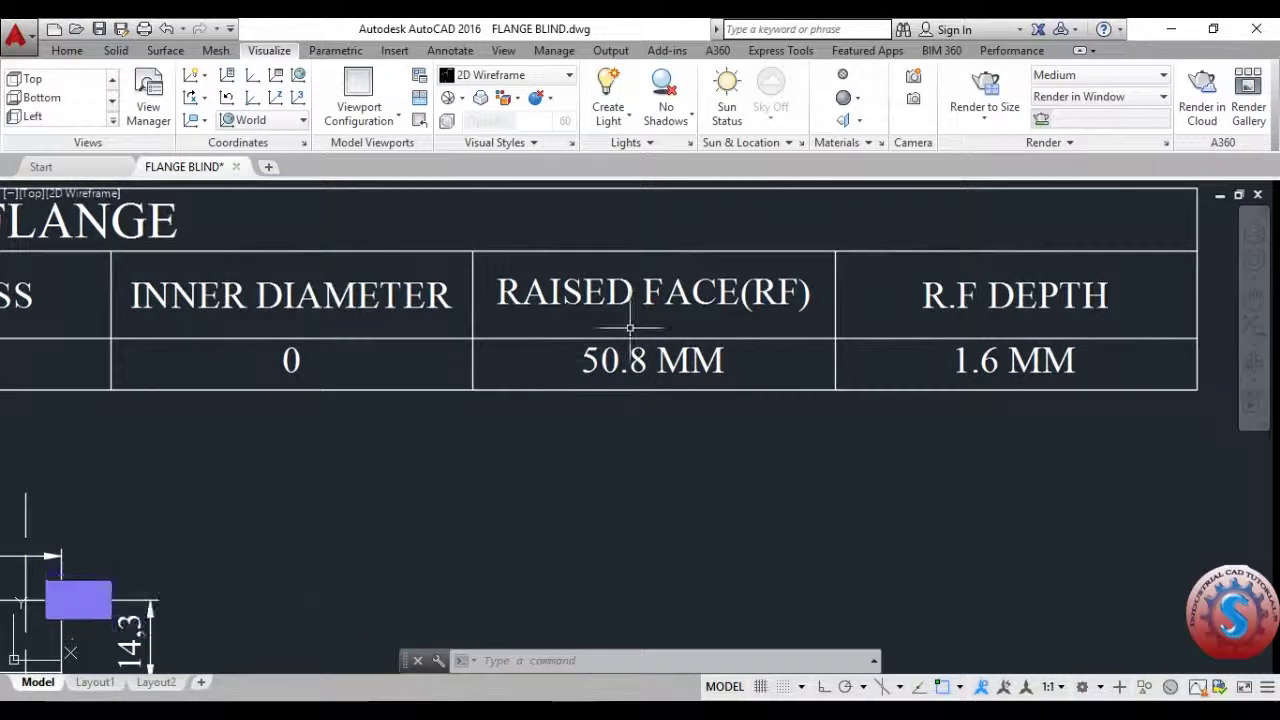
pyautogui.moveTo(712, 382); pyautogui.dragTo(614, 385, button='middle')
# Pan to the front view and the circular top view, briefly selecting the front view lines.
pyautogui.moveTo(906, 372)
pyautogui.mouseDown(button='middle')
pyautogui.moveTo(820, 366)
pyautogui.moveTo(820, 252)
pyautogui.mouseUp(button='middle')
pyautogui.scroll(-4, 820, 366)
pyautogui.scroll(5, 903, 378)
pyautogui.moveTo(903, 378)
pyautogui.mouseDown(button='middle')
pyautogui.moveTo(618, 378)
pyautogui.moveTo(598, 309)
pyautogui.mouseUp(button='middle')
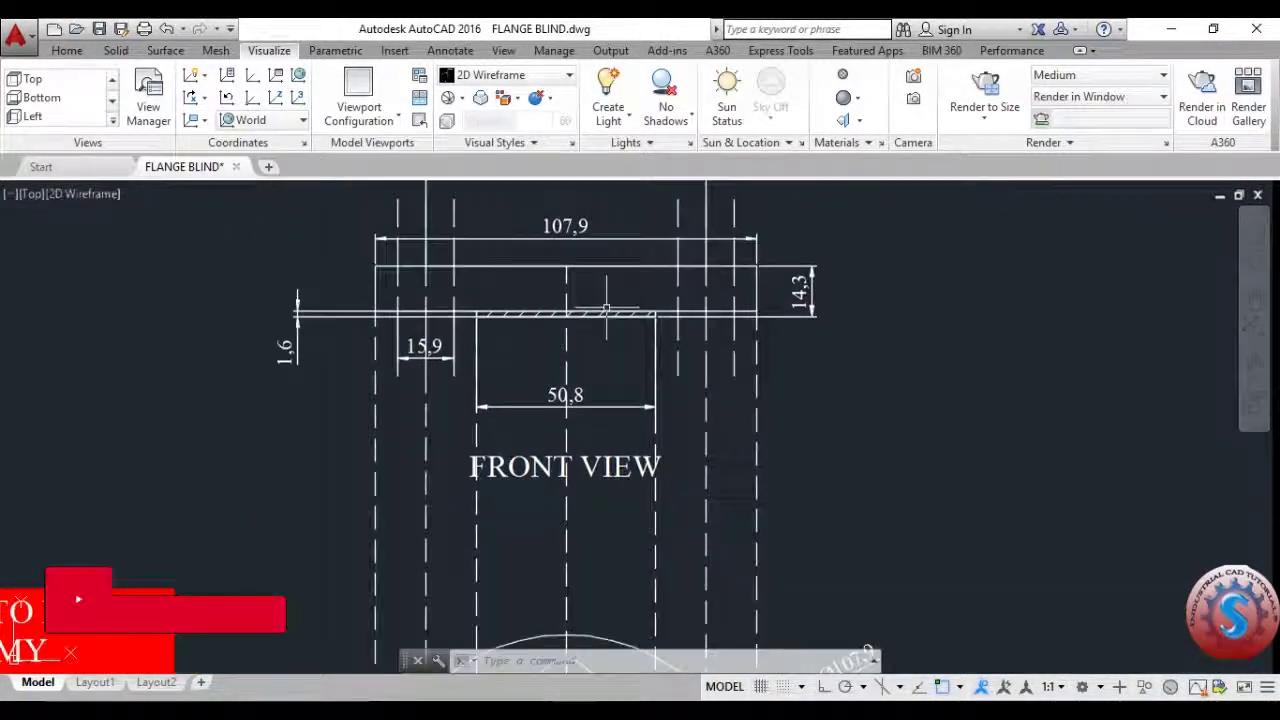
pyautogui.scroll(-2, 614, 355)
pyautogui.moveTo(614, 360)
pyautogui.mouseDown(button='middle')
pyautogui.moveTo(621, 290)
pyautogui.moveTo(639, 386)
pyautogui.moveTo(628, 400)
pyautogui.mouseUp(button='middle')
pyautogui.scroll(-3, 640, 360)
pyautogui.scroll(3, 649, 371)
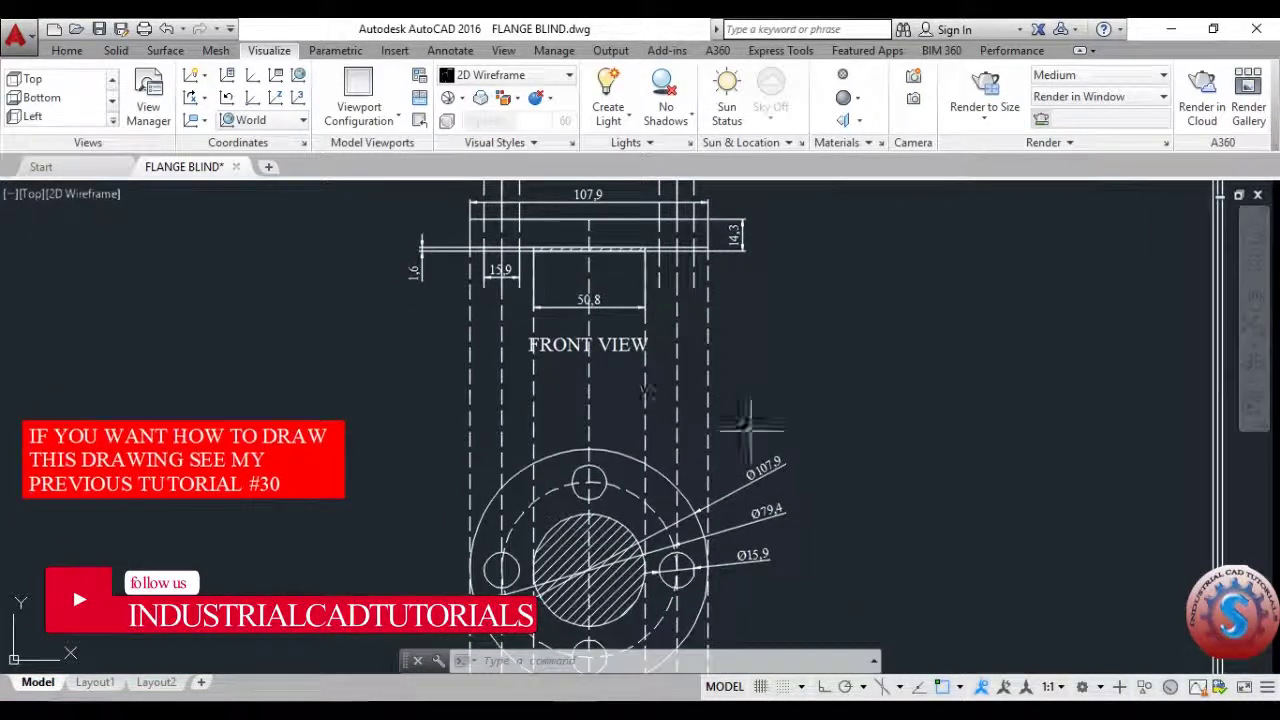
pyautogui.click(447, 372)
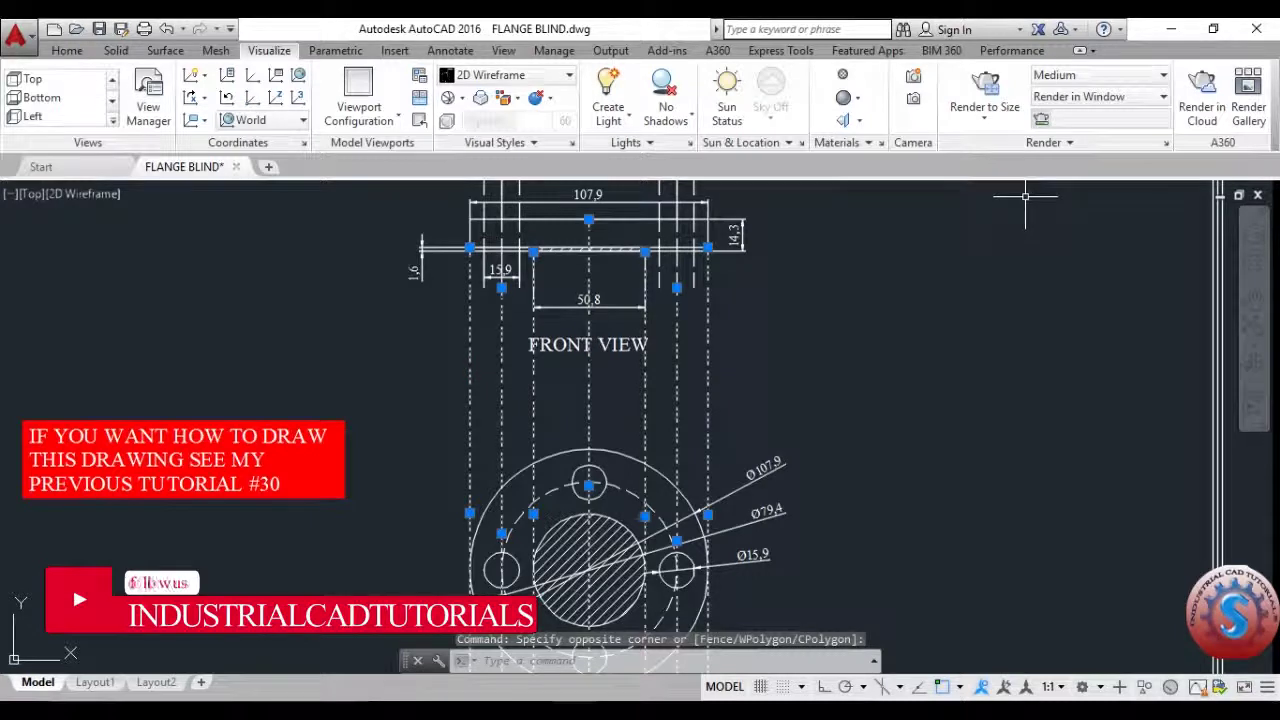
pyautogui.press('Escape')
# Zoom and shift the top view to examine the hole dimensions.
pyautogui.scroll(-5, 811, 359)
pyautogui.scroll(4, 811, 359)
pyautogui.scroll(-2, 811, 359)
pyautogui.scroll(5, 595, 410)
pyautogui.scroll(-3, 595, 410)
pyautogui.scroll(4, 590, 400)
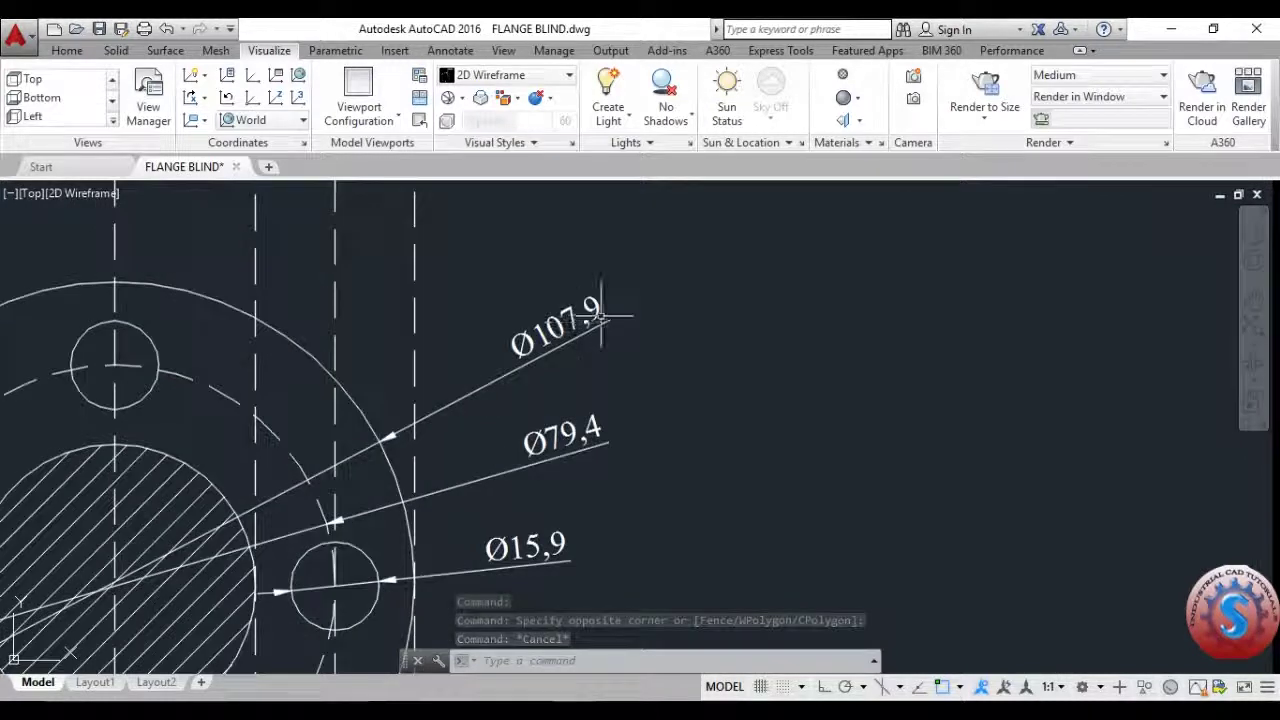
pyautogui.scroll(-3, 655, 408)
pyautogui.scroll(3, 649, 410)
pyautogui.moveTo(615, 470); pyautogui.dragTo(721, 385, button='middle')
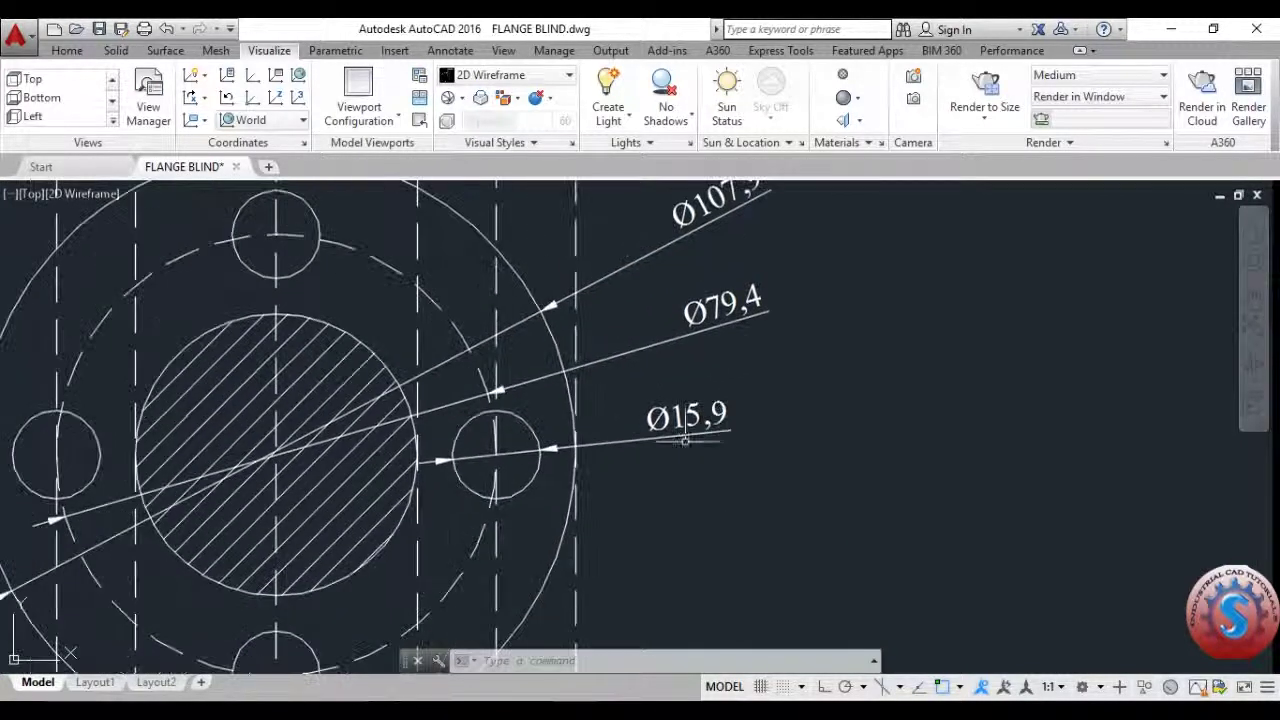
pyautogui.scroll(-6, 735, 430)
pyautogui.scroll(4, 660, 205)
pyautogui.scroll(-2, 690, 320)
pyautogui.scroll(4, 689, 320)
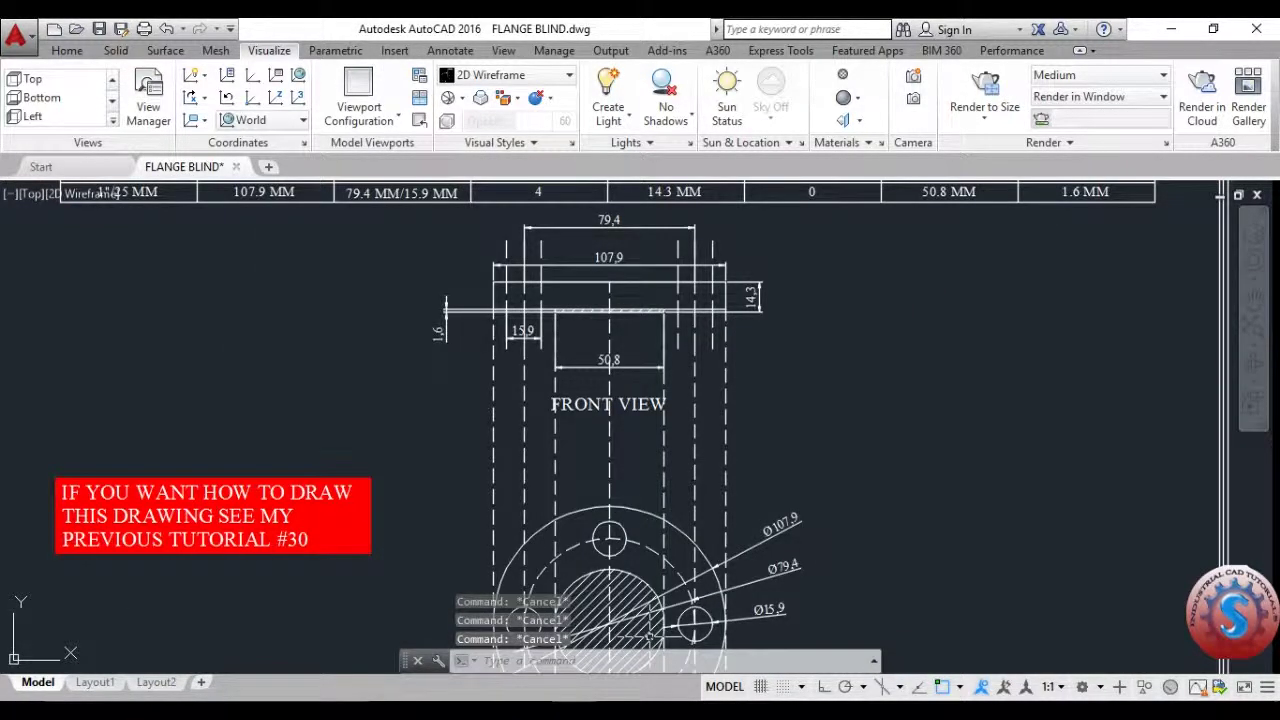
# Create a new drawing using Open with no Template - Metric.
pyautogui.click(655, 640)
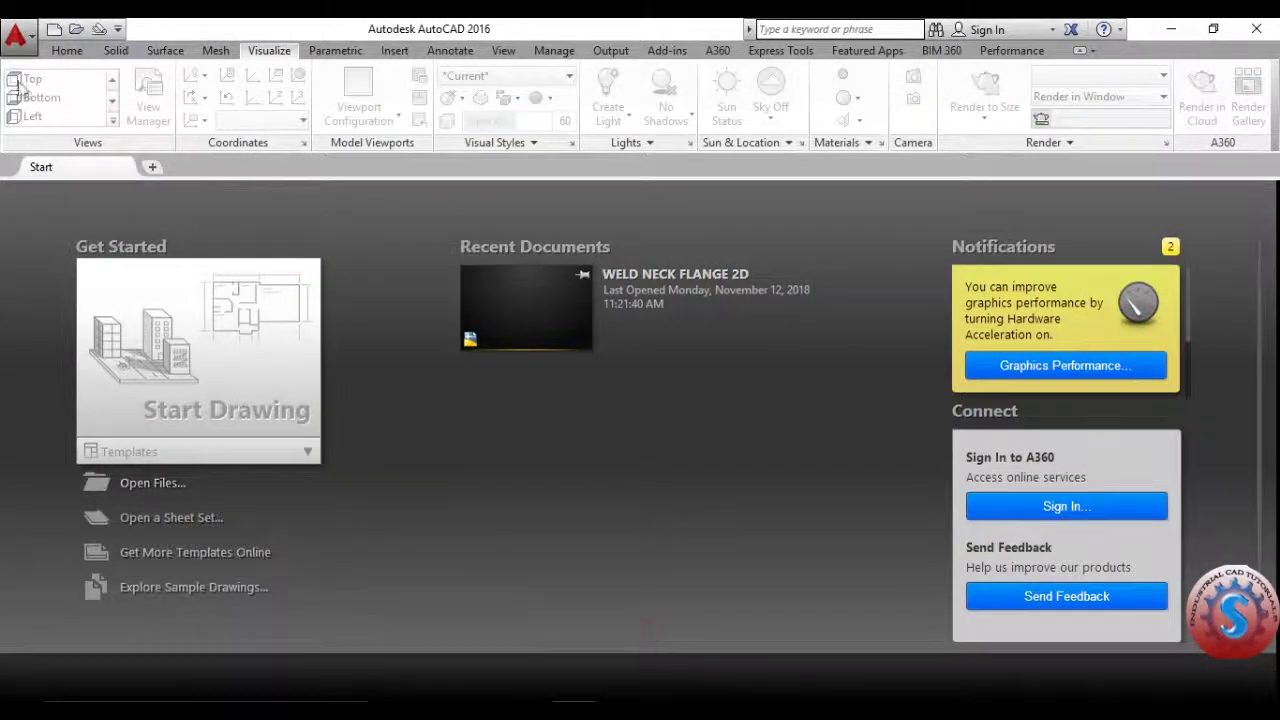
pyautogui.click(16, 33)
pyautogui.click(57, 143)
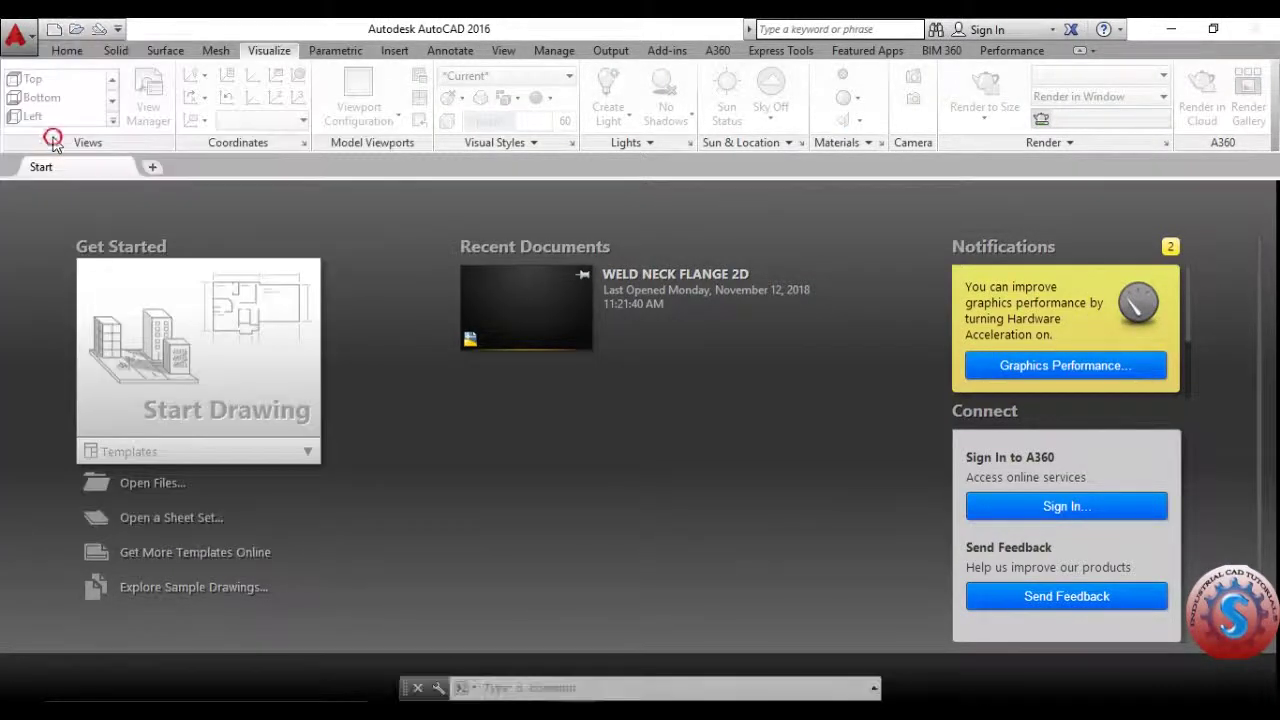
pyautogui.click(702, 524)
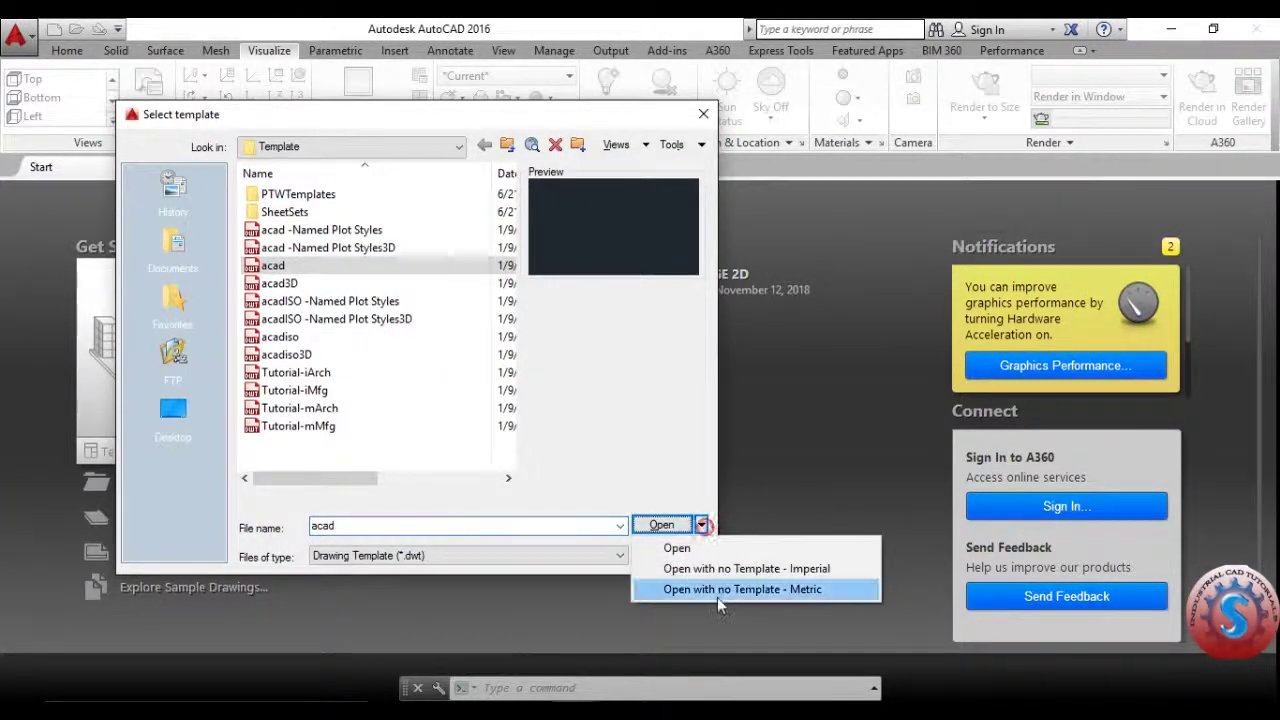
pyautogui.click(717, 597)
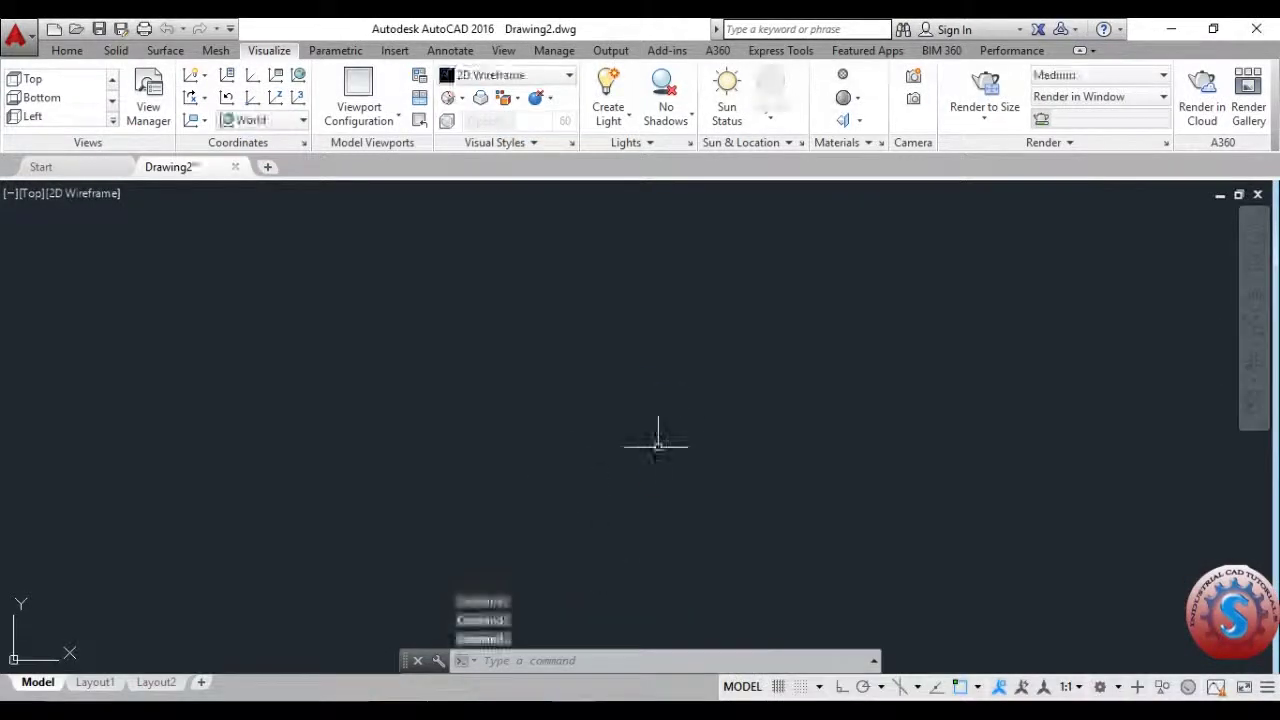
# Set the UCS icon to No origin with the UCSICON command.
pyautogui.write('UCSO')
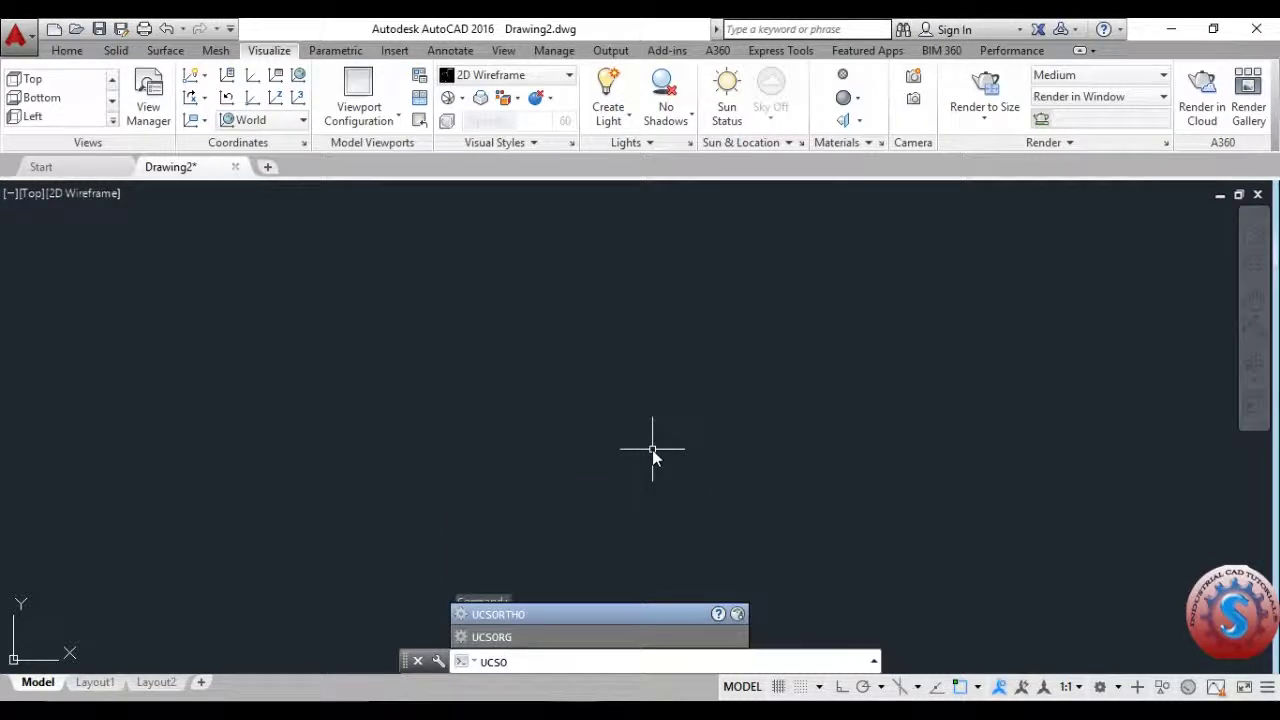
pyautogui.press('BackSpace')
pyautogui.write('ICON')
pyautogui.press('Return')
pyautogui.write('N')
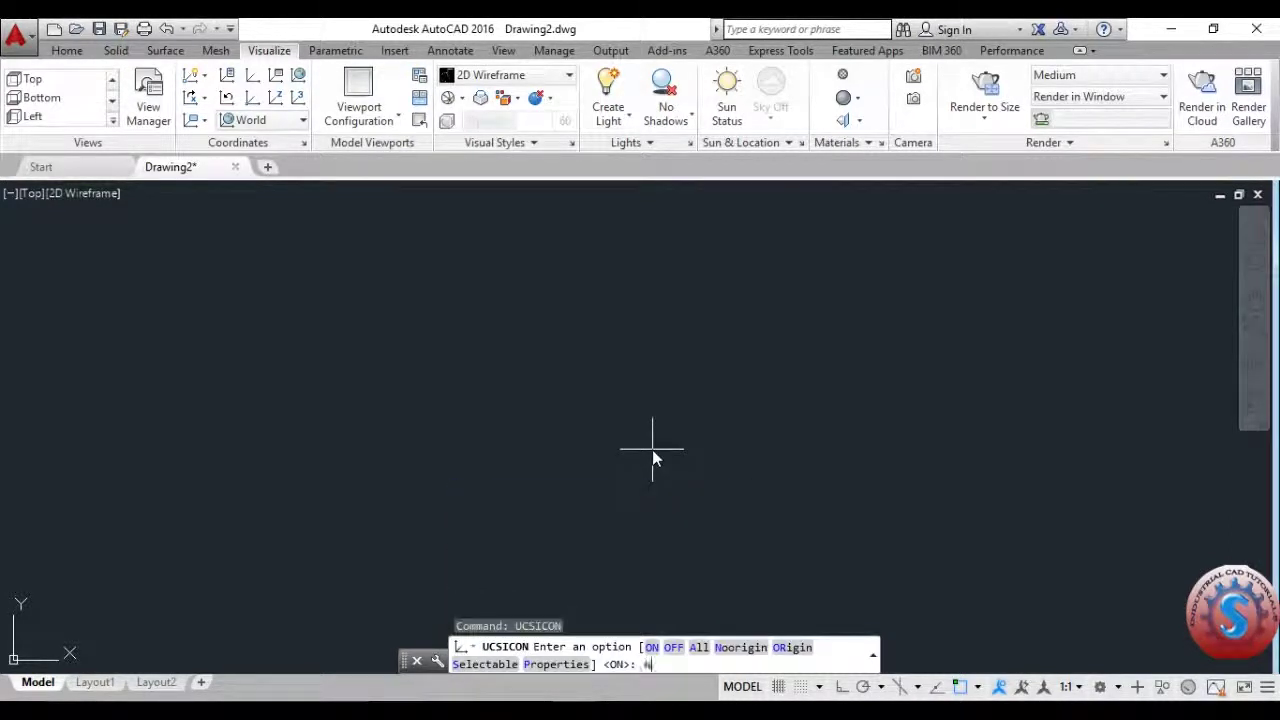
pyautogui.write('O')
pyautogui.press('Escape')
pyautogui.press('Escape')
pyautogui.write('u')
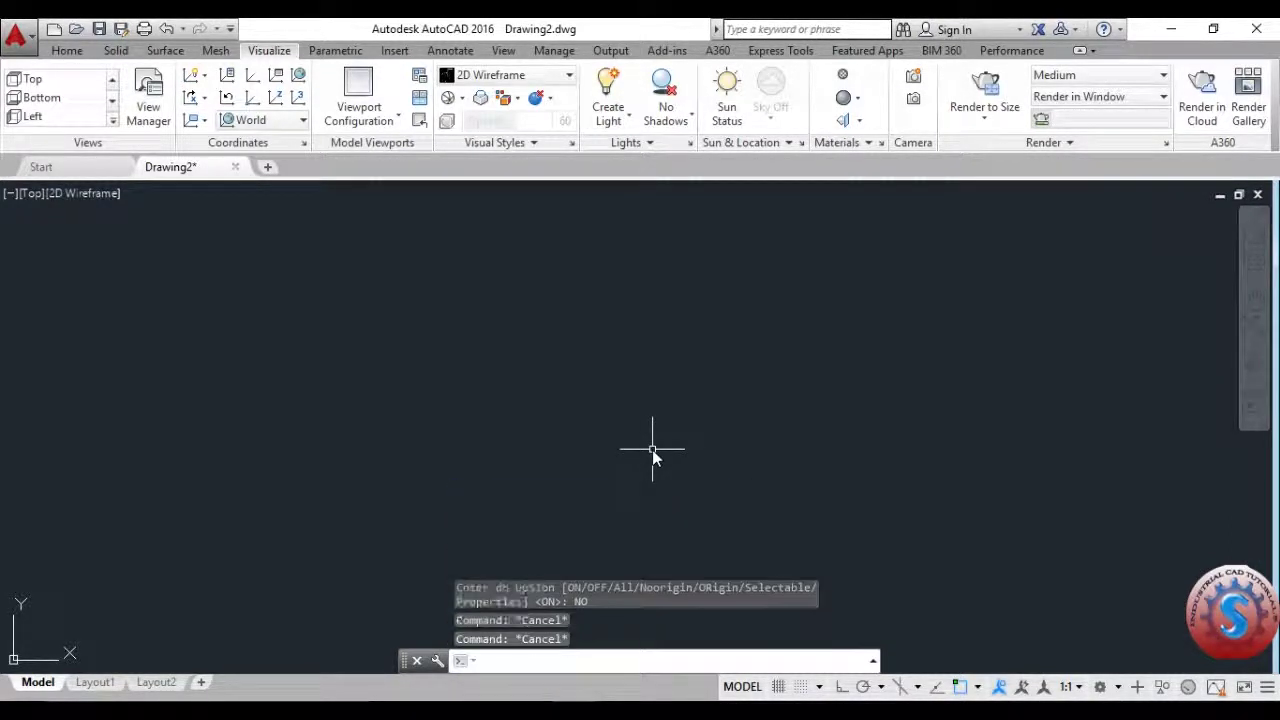
pyautogui.write('NITS')
pyautogui.press('Return')
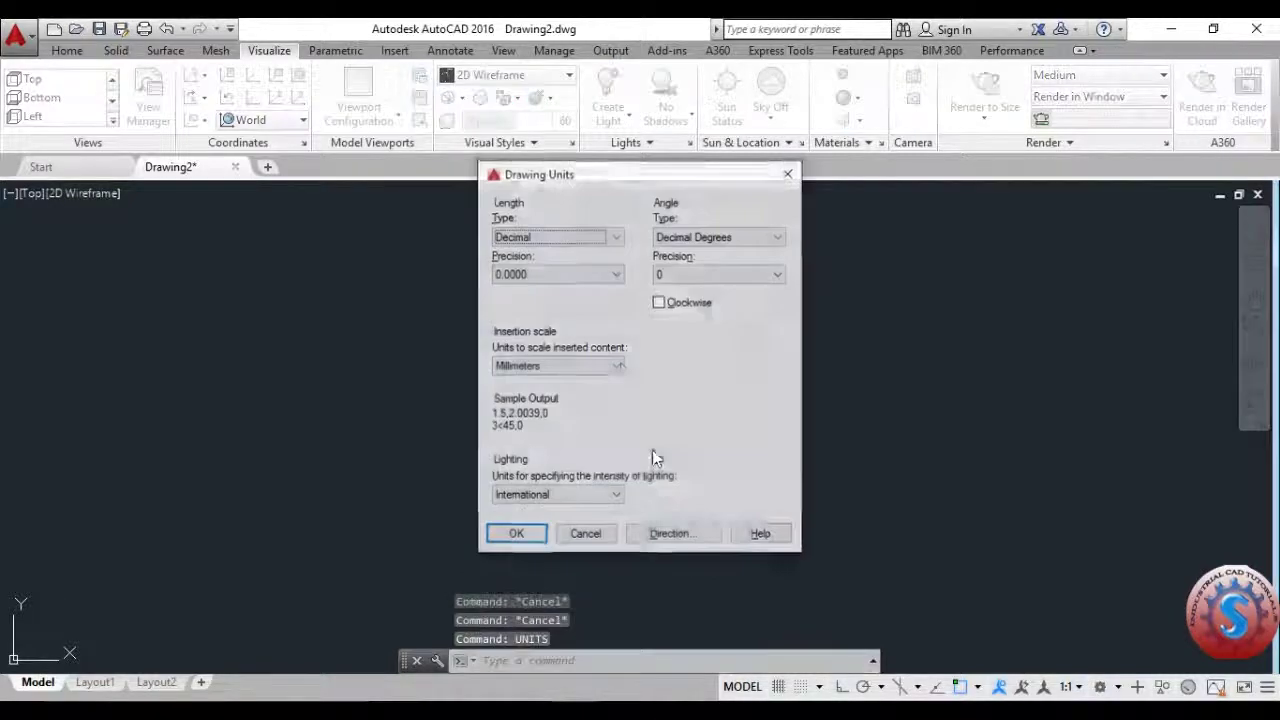
pyautogui.click(608, 237)
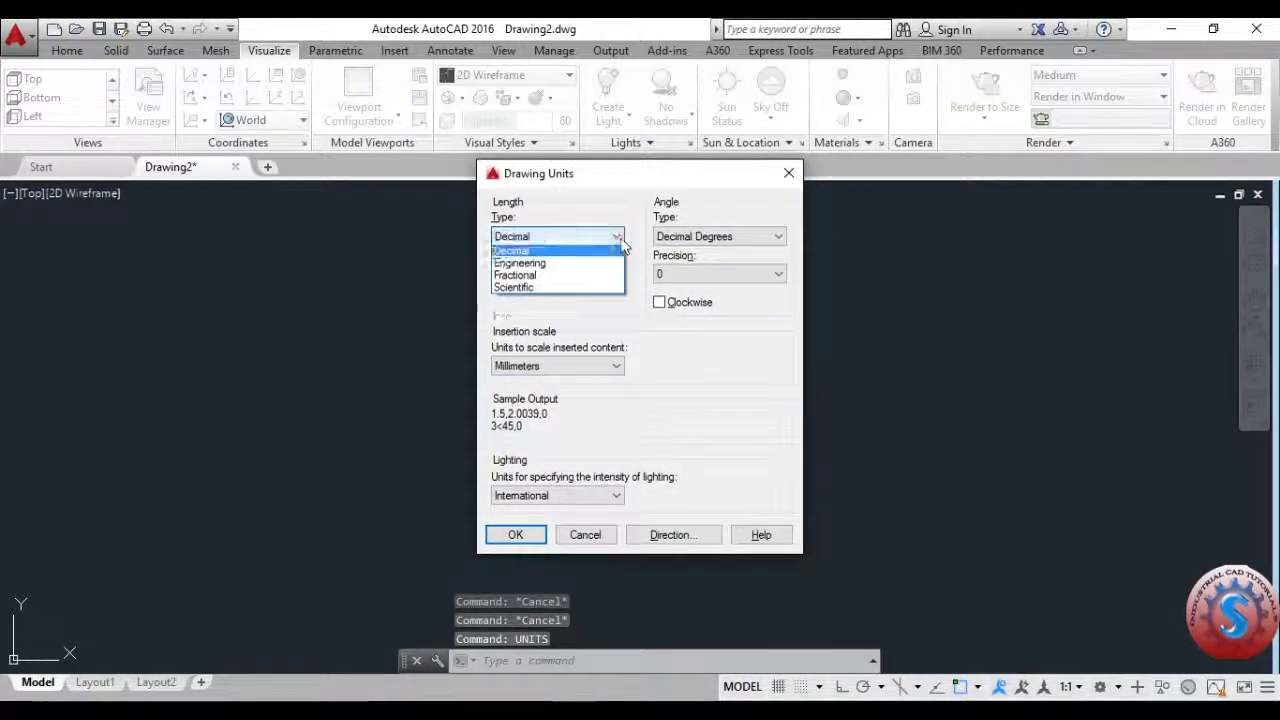
pyautogui.click(618, 237)
pyautogui.click(616, 275)
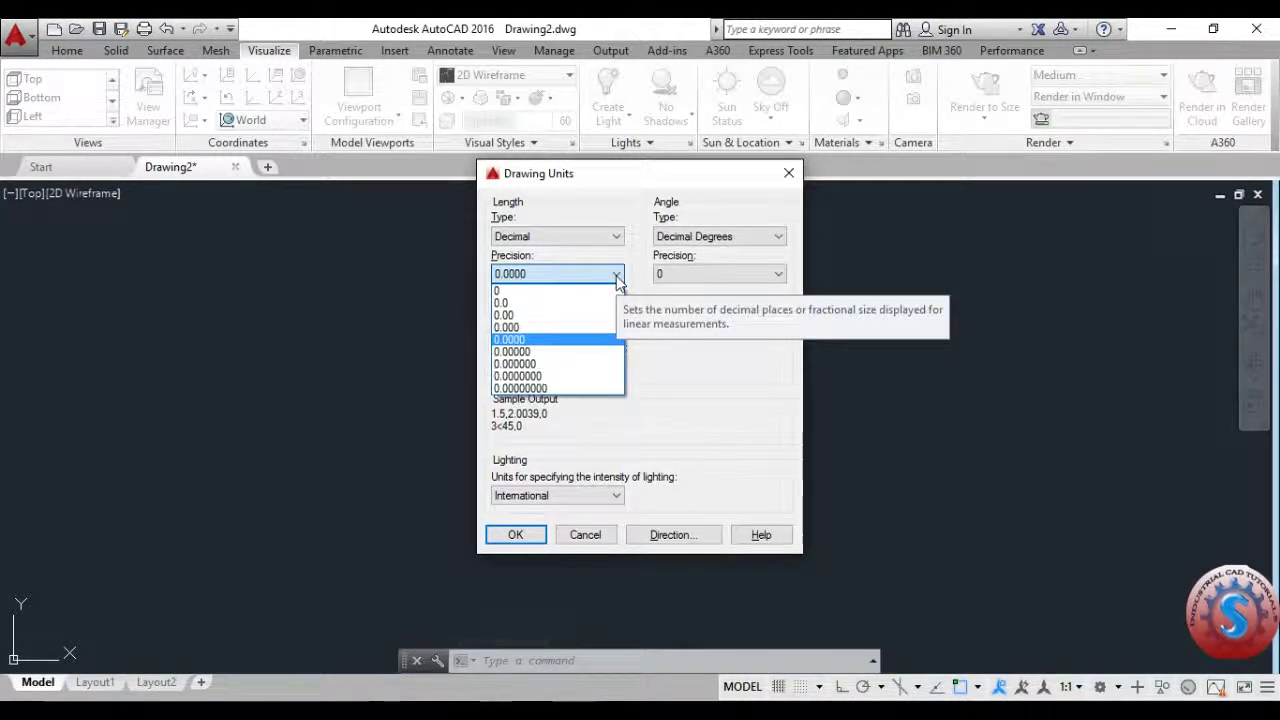
pyautogui.click(616, 276)
pyautogui.click(610, 367)
pyautogui.click(608, 369)
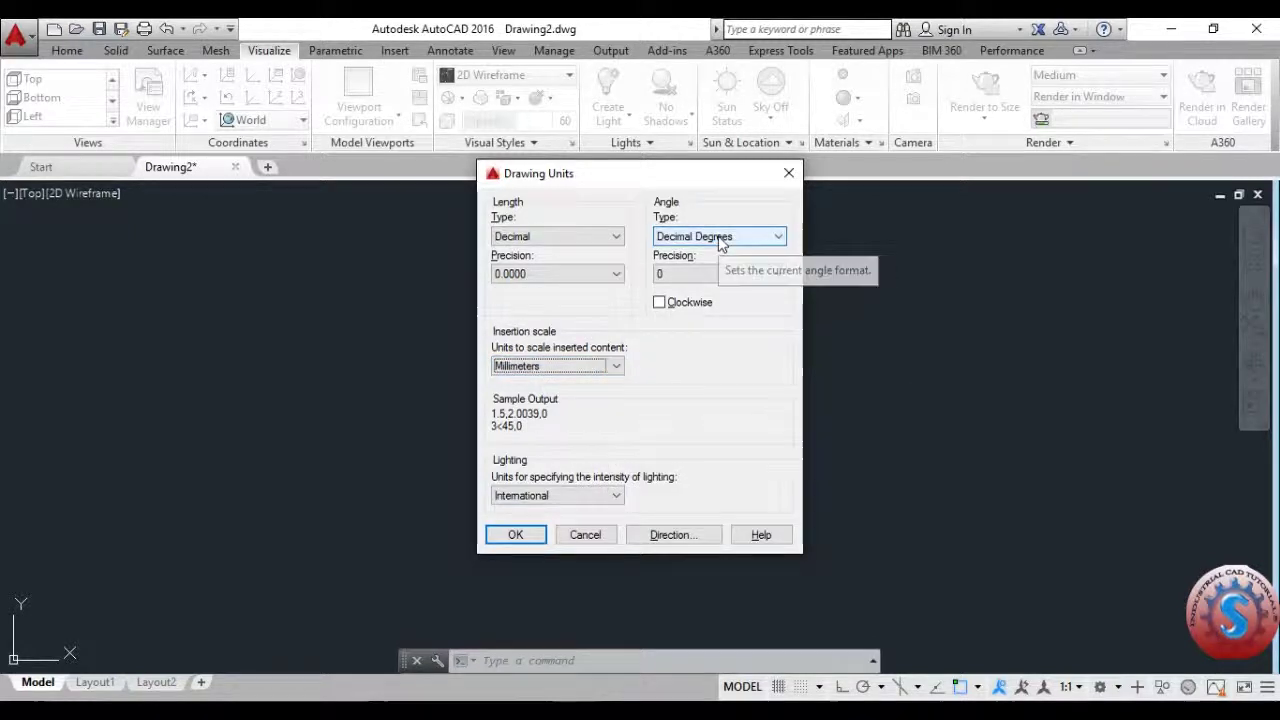
pyautogui.click(540, 497)
pyautogui.click(521, 512)
pyautogui.click(514, 535)
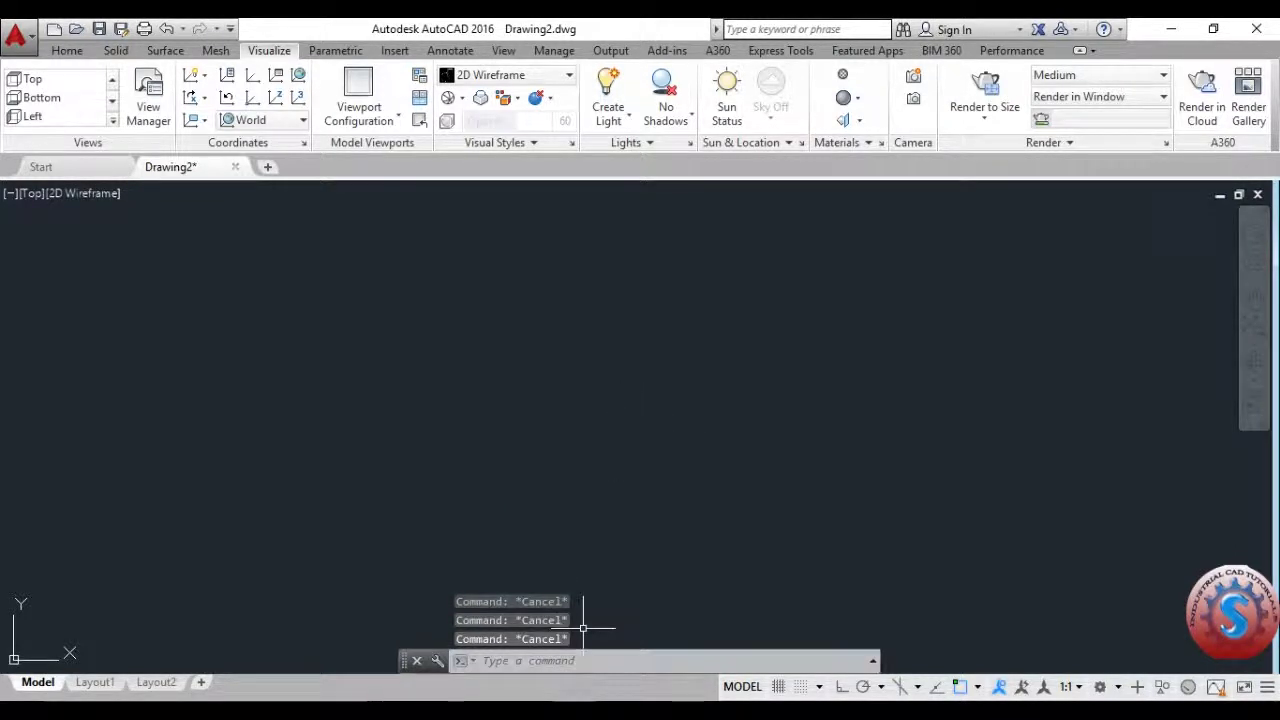
# Switch to FLANGE BLIND, zoom into the diameter dimensions, then zoom out to the full sheet.
pyautogui.click(463, 610)
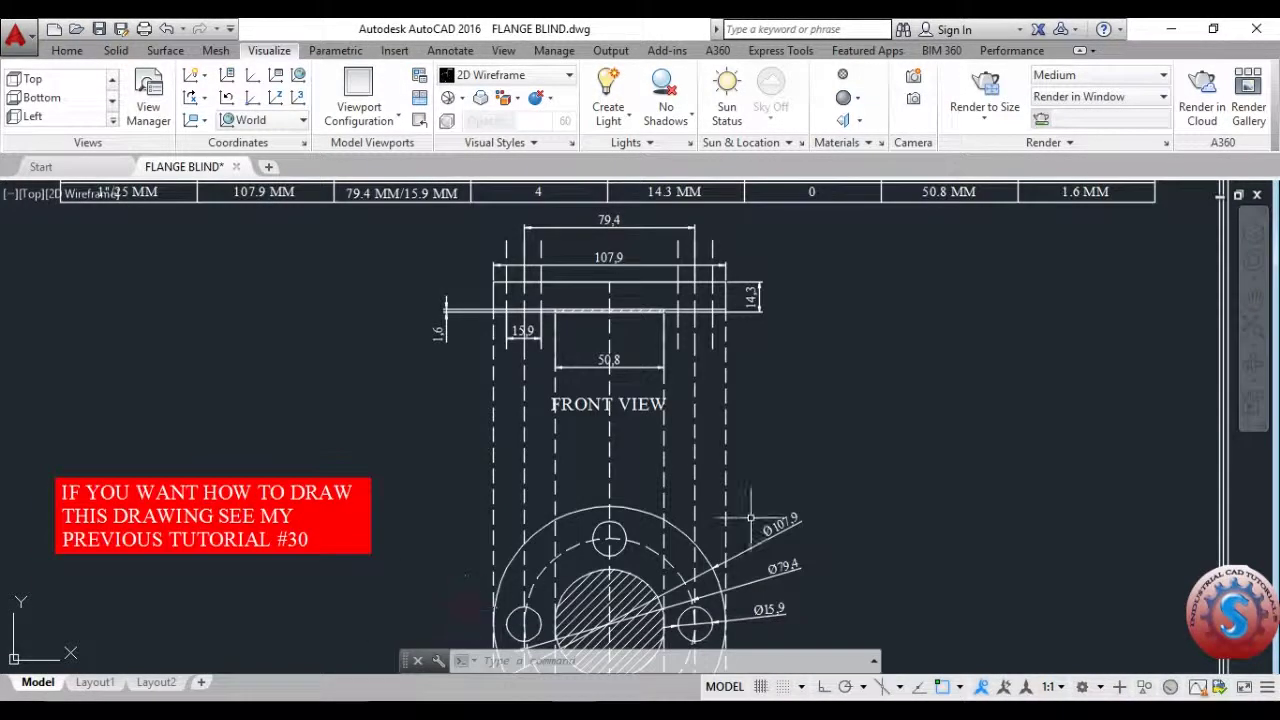
pyautogui.scroll(5, 600, 345)
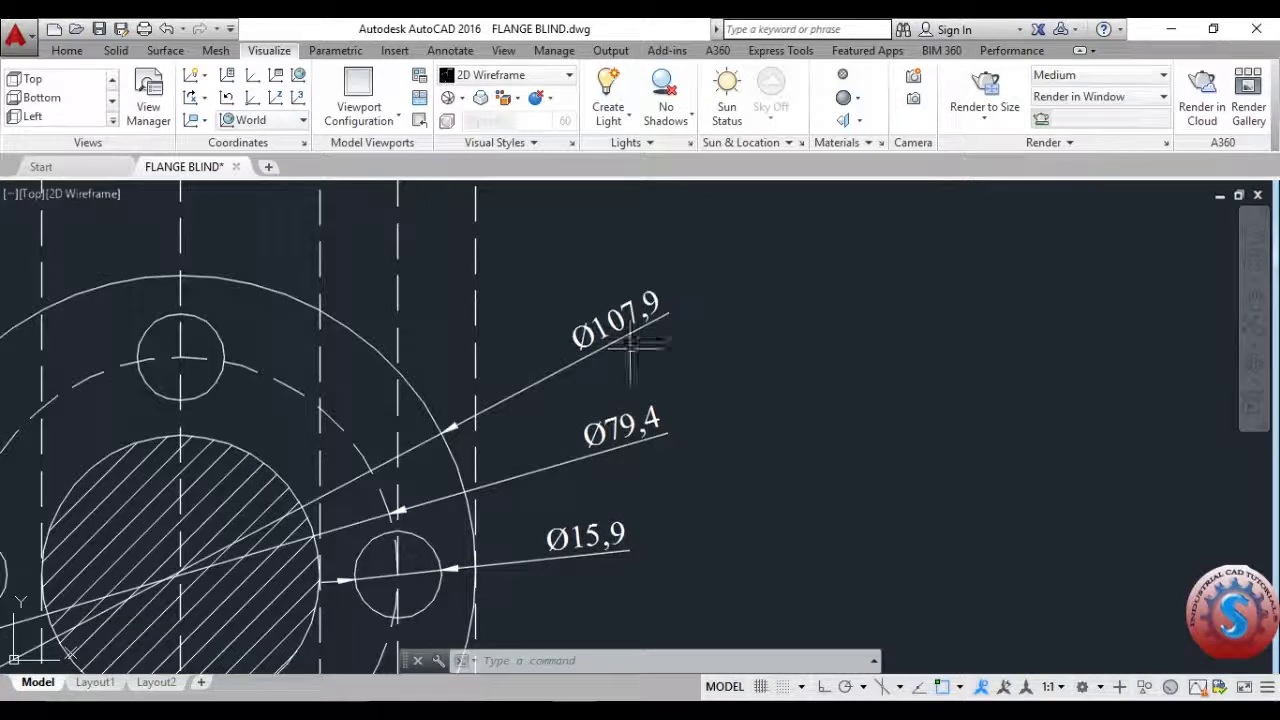
pyautogui.moveTo(522, 457); pyautogui.dragTo(668, 384, button='middle')
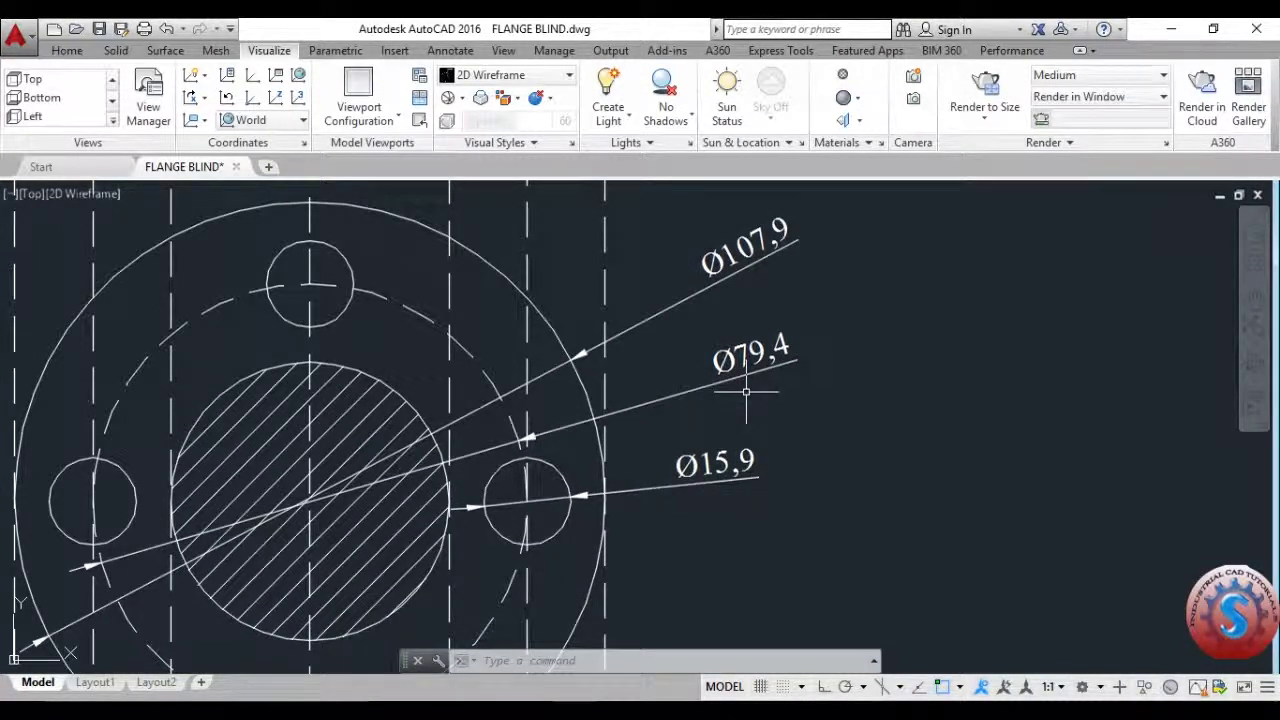
pyautogui.scroll(-6, 746, 392)
pyautogui.scroll(3, 577, 364)
pyautogui.scroll(-3, 577, 364)
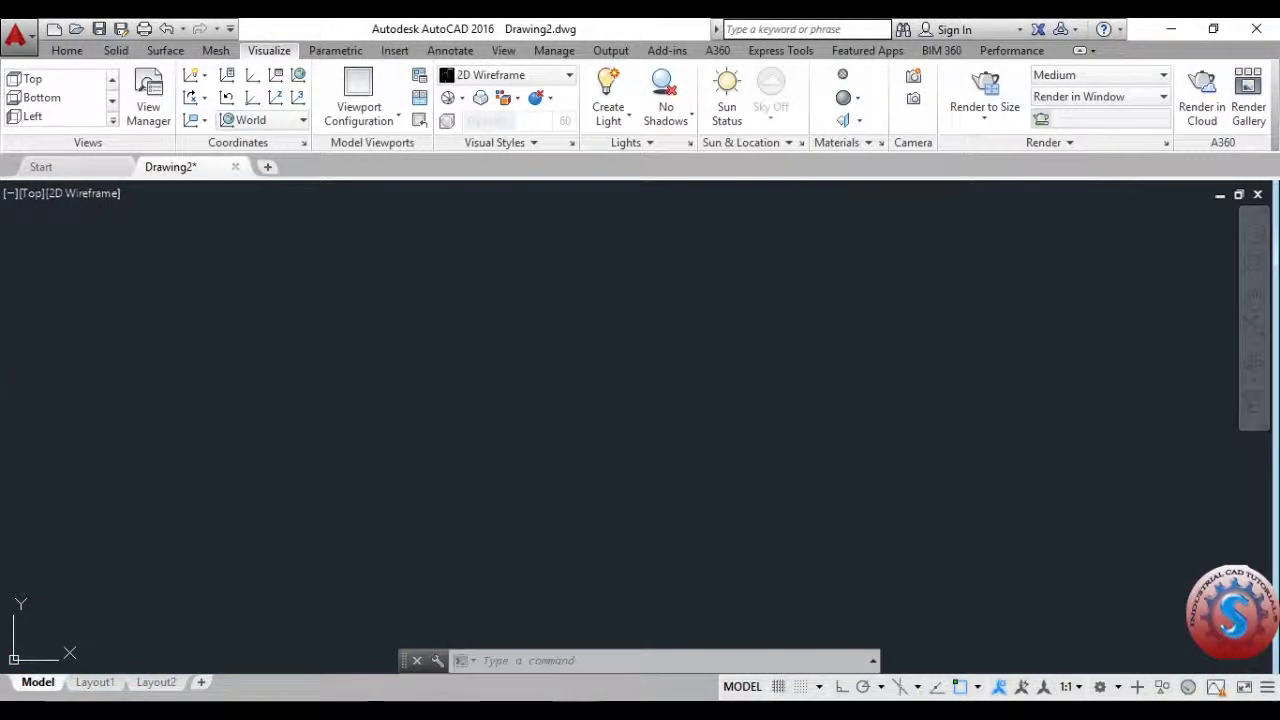
# Draw a circle with diameter 107.9 in Drawing2.
pyautogui.press('Escape')
pyautogui.press('Escape')
pyautogui.press('Escape')
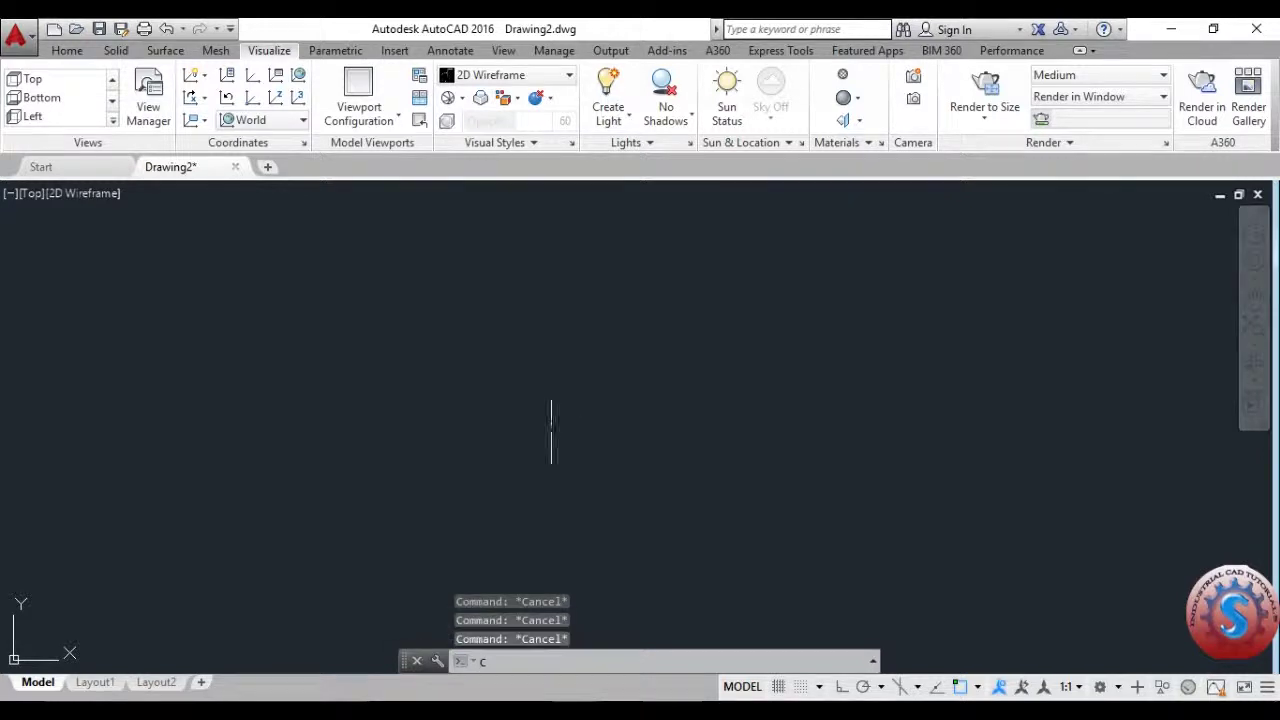
pyautogui.press('Return')
pyautogui.click(584, 427)
pyautogui.write('d')
pyautogui.press('Return')
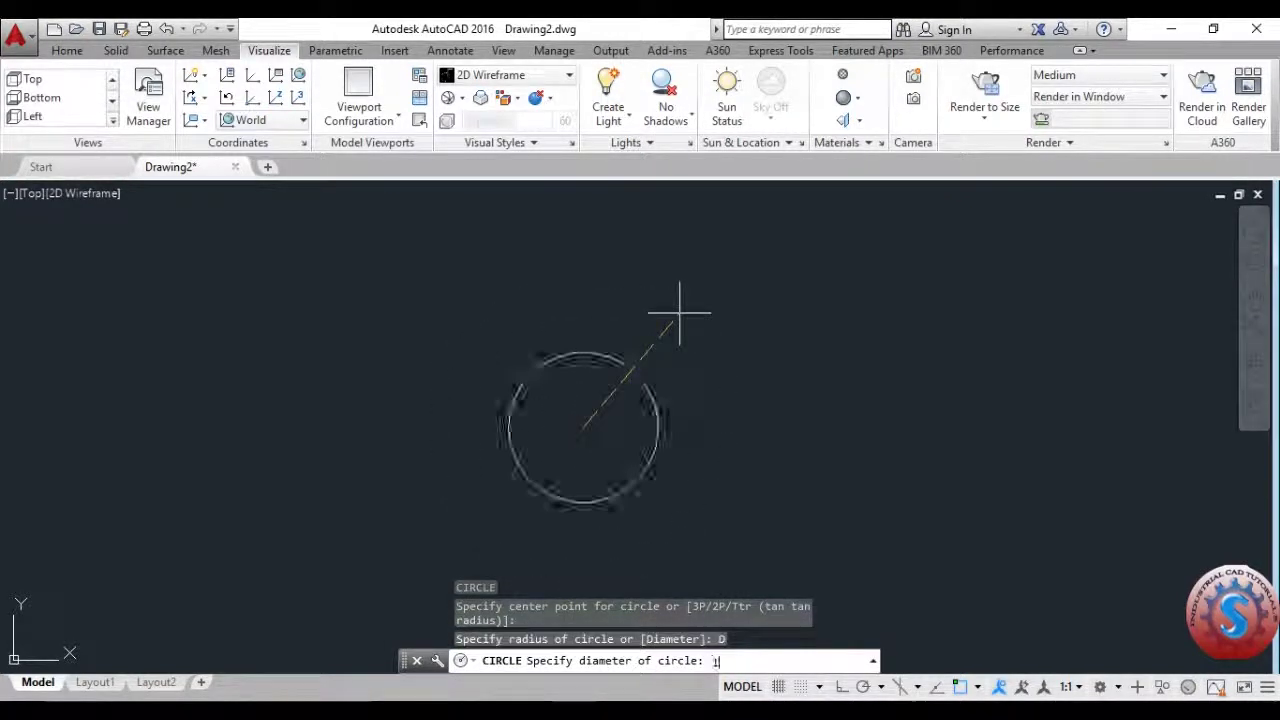
pyautogui.write('107.9')
pyautogui.press('Return')
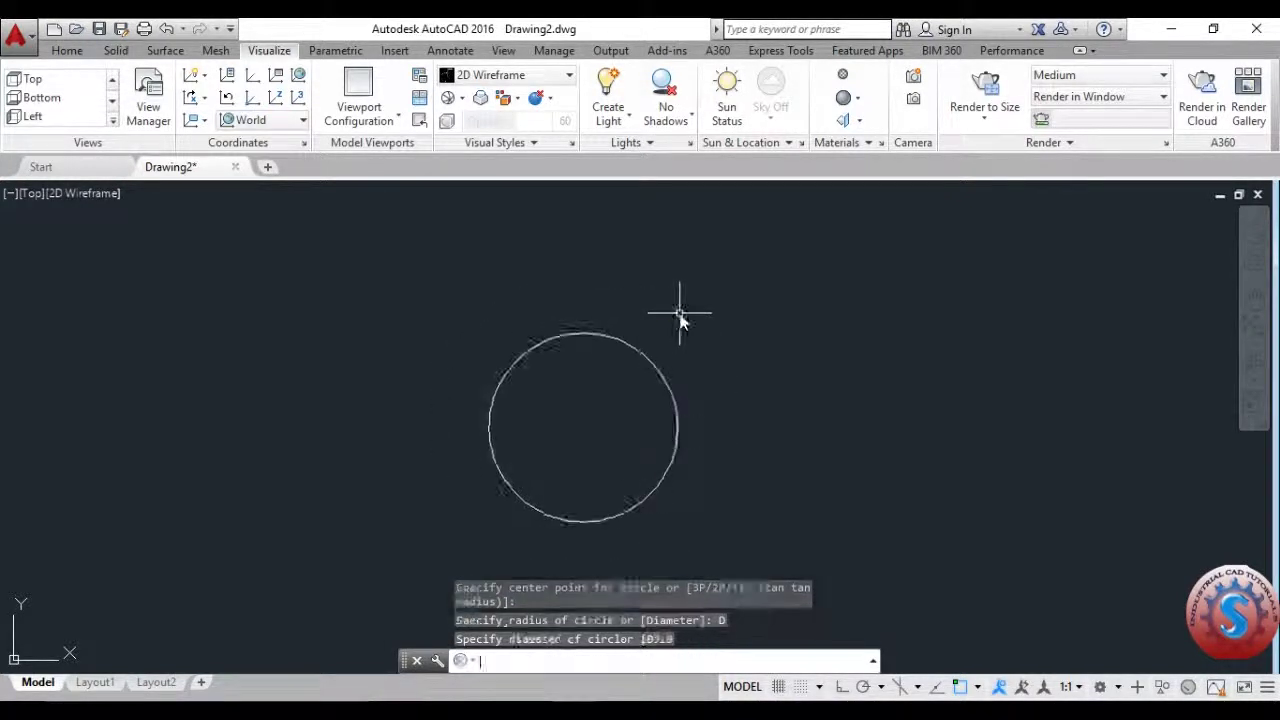
pyautogui.moveTo(623, 406); pyautogui.dragTo(600, 394, button='middle')
pyautogui.press('Escape')
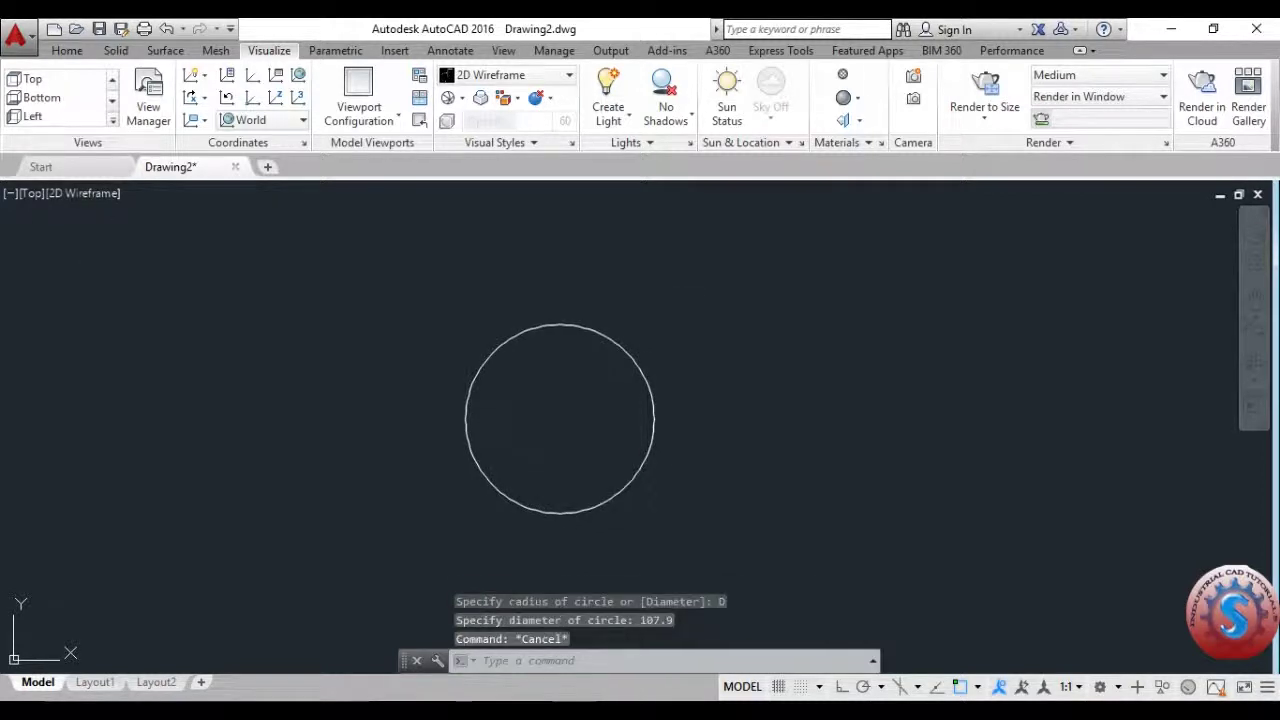
# Switch to SW Isometric view and start extruding the circle with EXT.
pyautogui.click(30, 194)
pyautogui.click(114, 364)
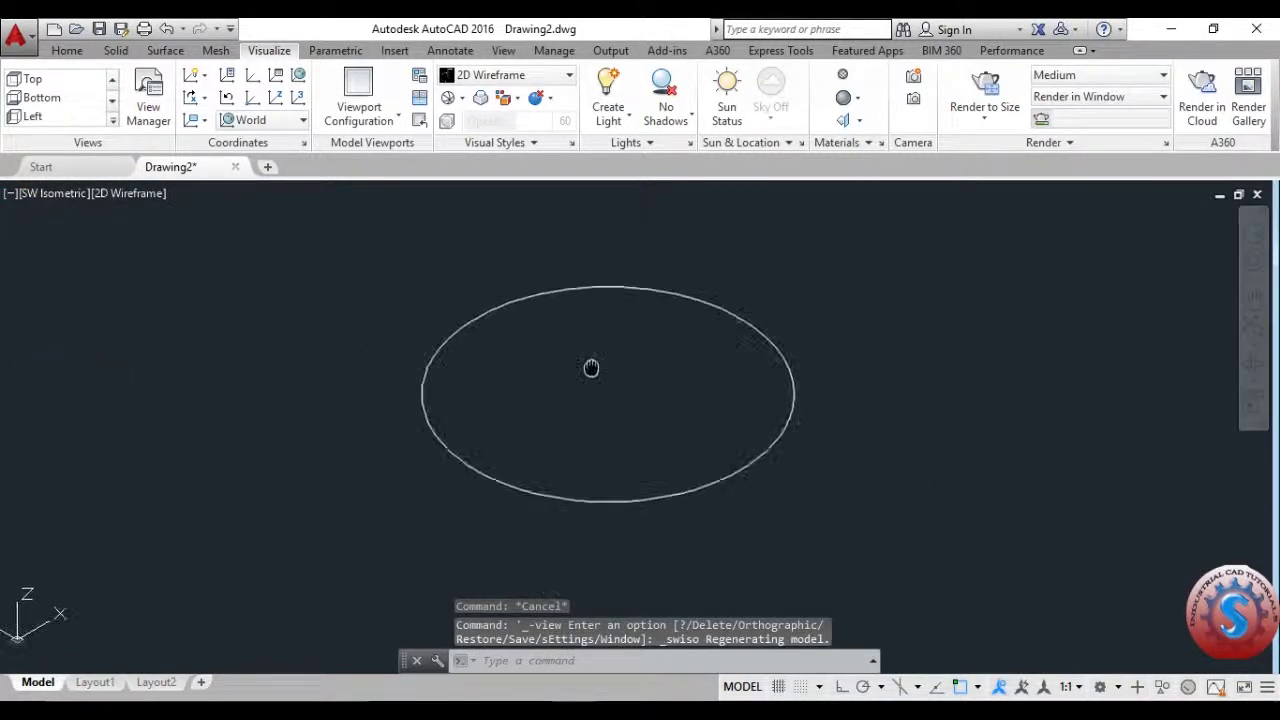
pyautogui.moveTo(591, 368); pyautogui.dragTo(578, 355, button='middle')
pyautogui.press('Escape')
pyautogui.press('Escape')
pyautogui.write('ext')
pyautogui.press('Return')
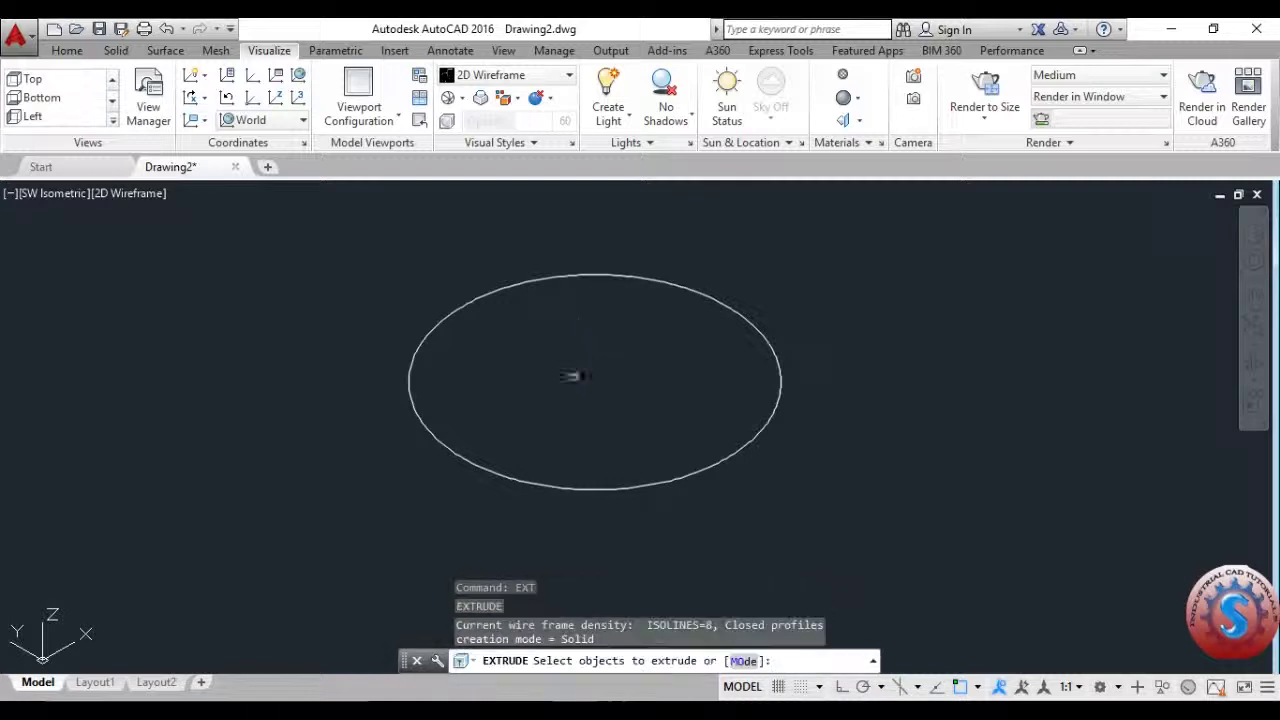
pyautogui.click(565, 491)
pyautogui.press('Return')
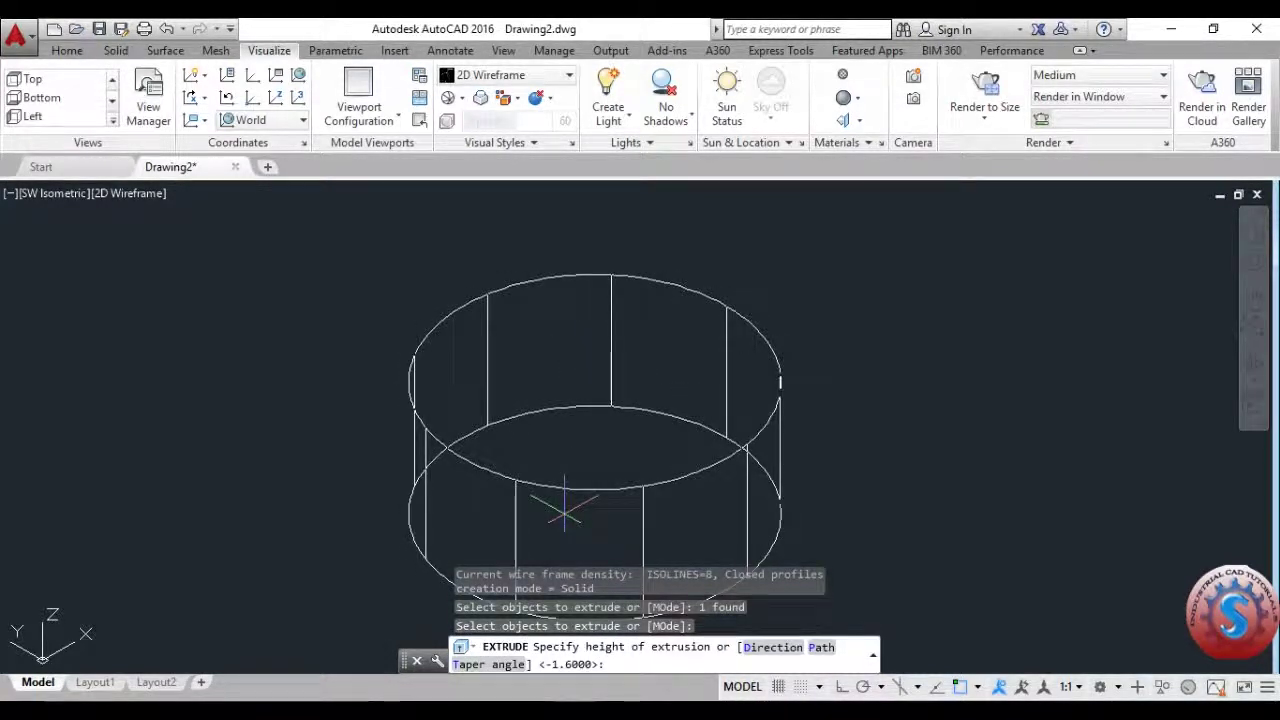
# Check the 14.3 flange thickness dimension on FLANGE BLIND, then bring up Windows search.
pyautogui.click(674, 629)
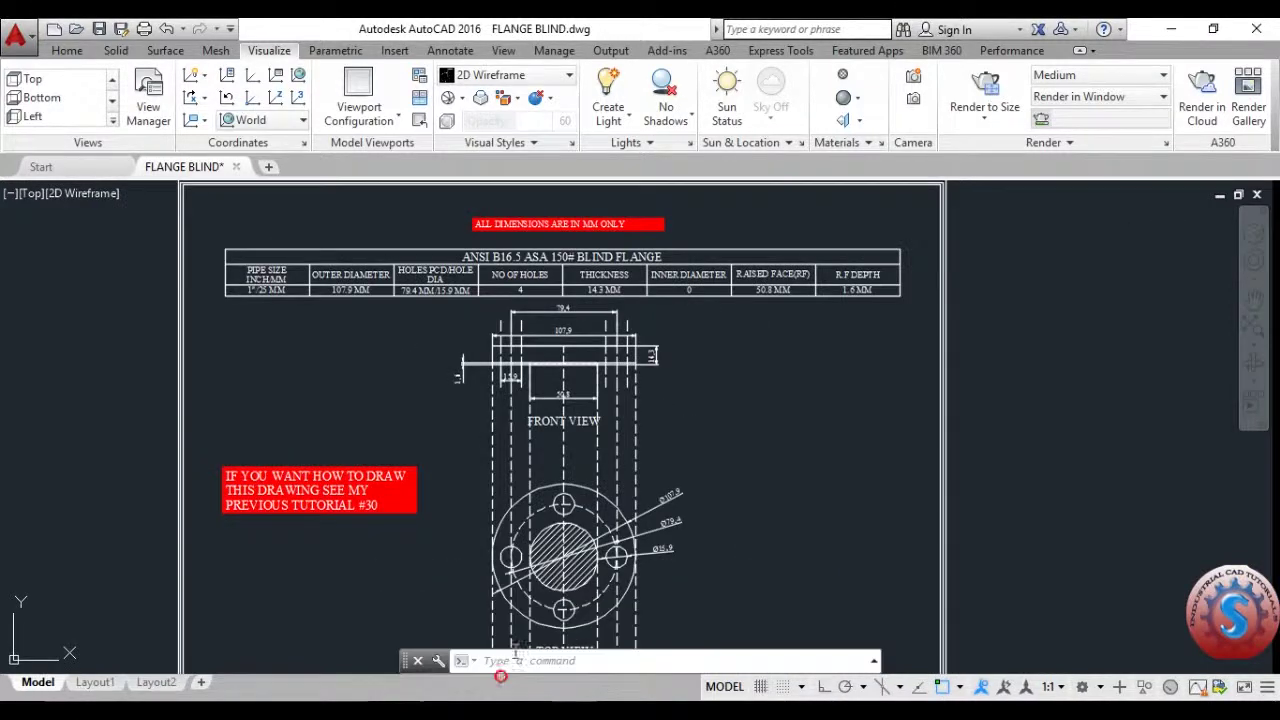
pyautogui.scroll(5, 650, 355)
pyautogui.scroll(-3, 650, 355)
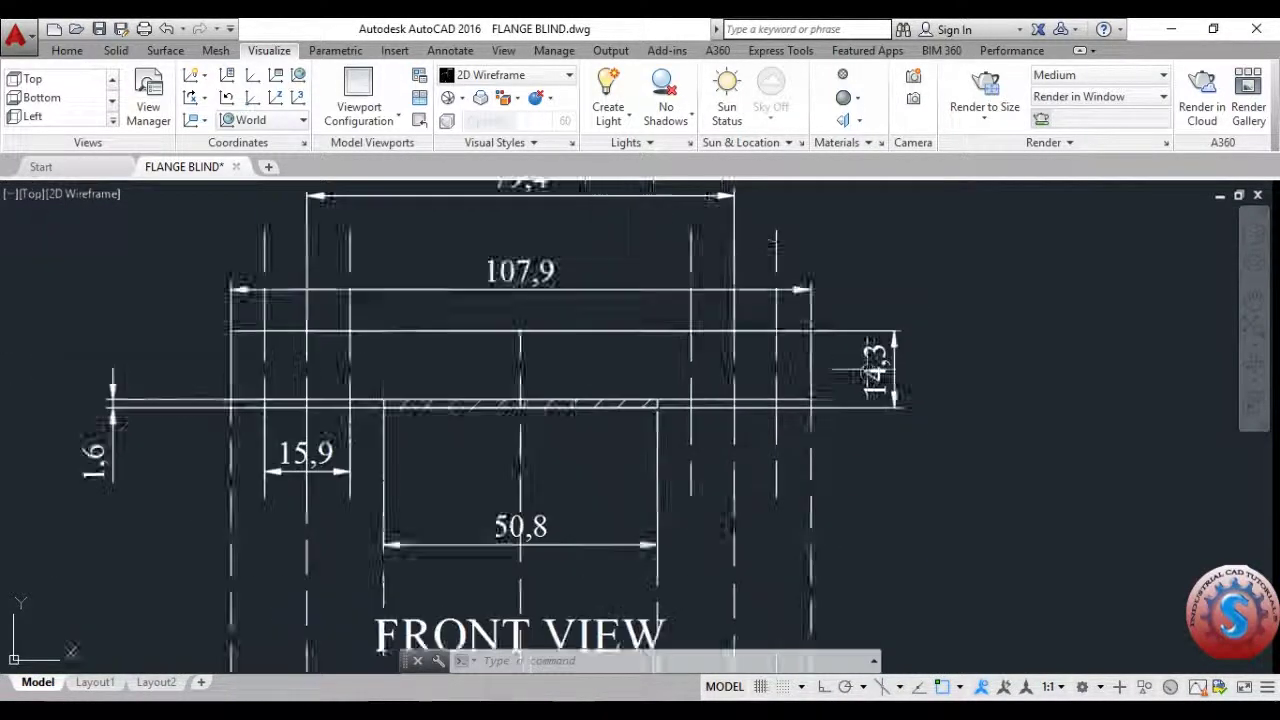
pyautogui.scroll(1, 537, 410)
pyautogui.scroll(-3, 500, 410)
pyautogui.press('Escape')
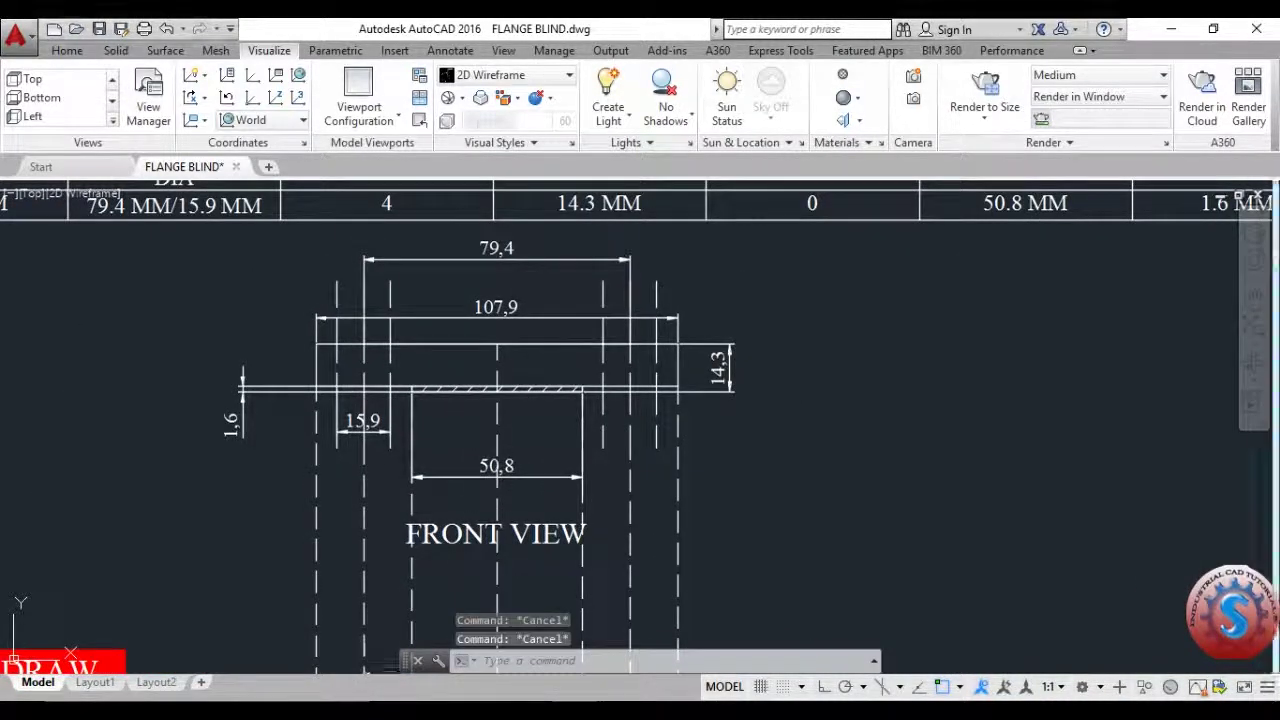
pyautogui.press('super')
# Compute 14.3 − 1.6 = 12.7 in Calculator, then return to Drawing2.
pyautogui.write('CAL')
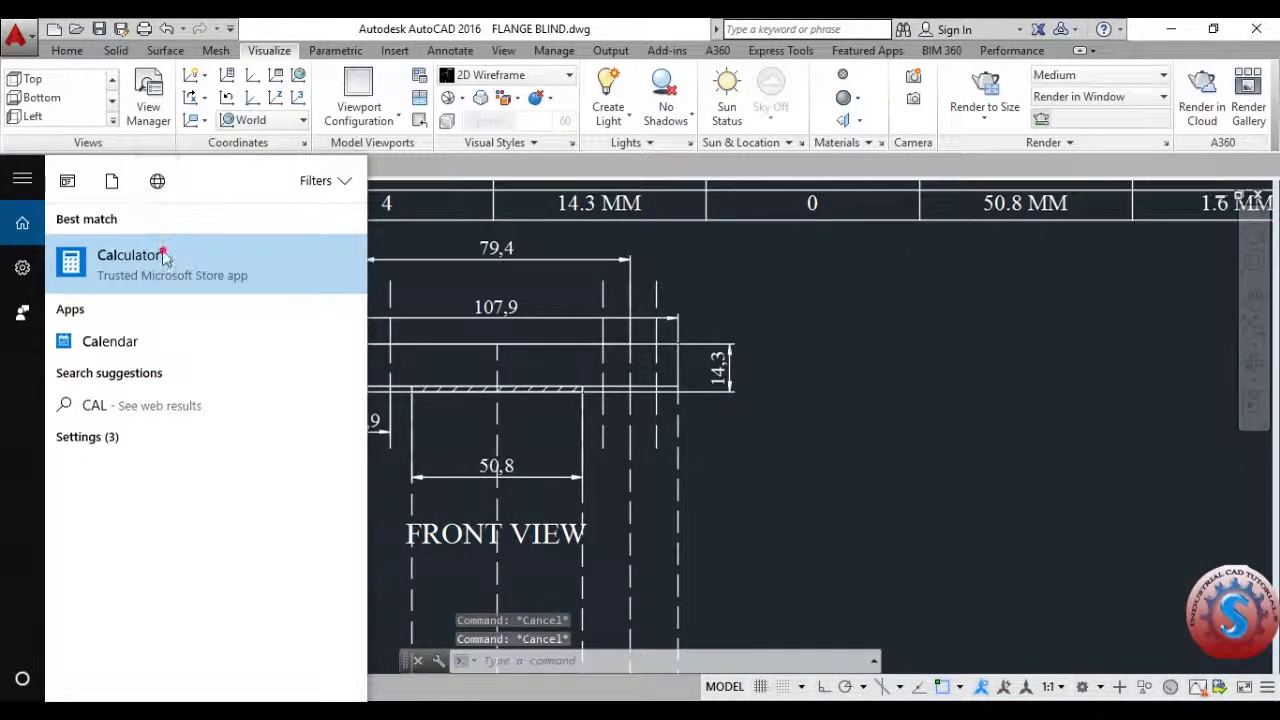
pyautogui.click(165, 258)
pyautogui.write('1')
pyautogui.write('4.3')
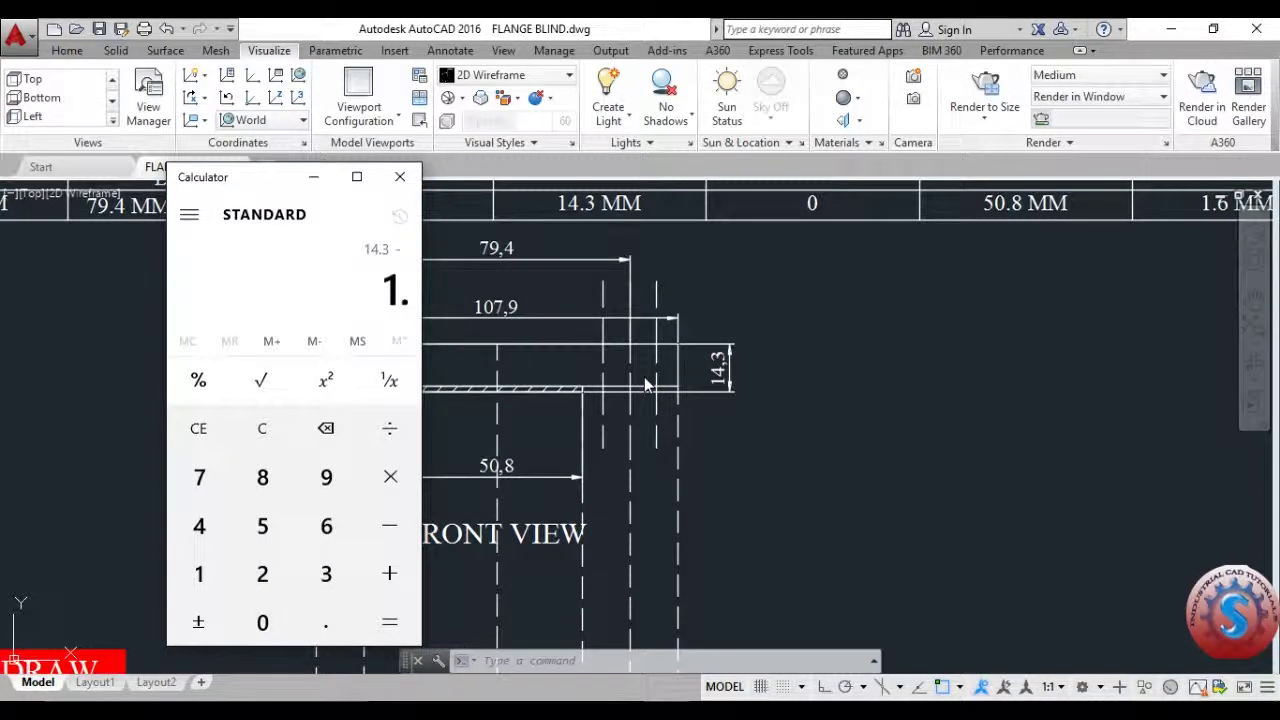
pyautogui.click(398, 178)
pyautogui.click(634, 680)
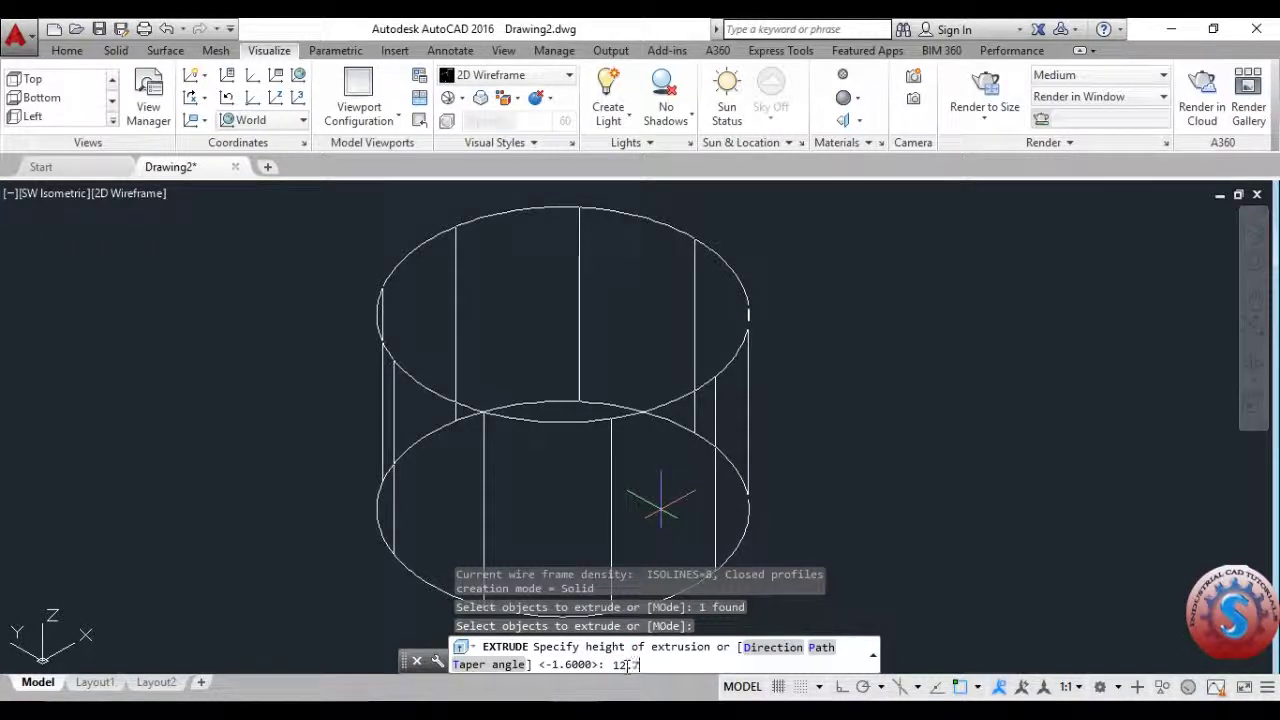
# Extrude the circle 12.7 high and view the disc from the Back view.
pyautogui.press('Return')
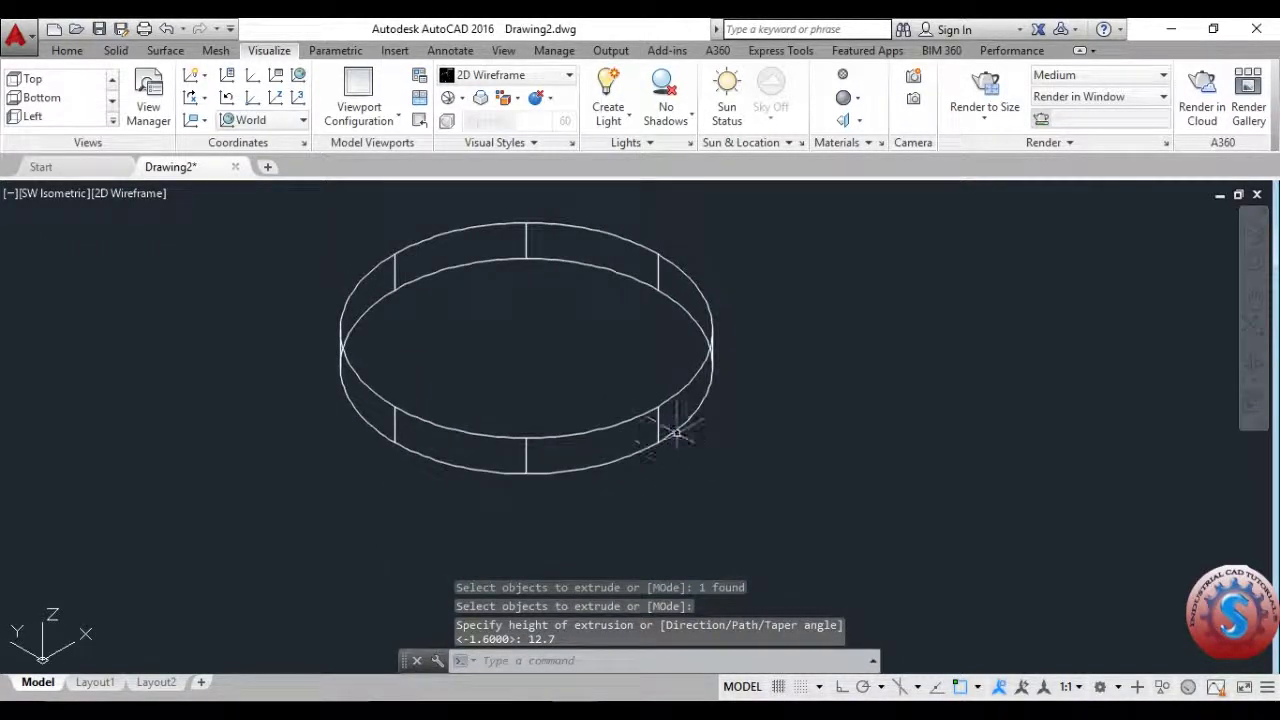
pyautogui.press('Escape')
pyautogui.press('Escape')
pyautogui.press('Escape')
pyautogui.moveTo(666, 403); pyautogui.dragTo(697, 440, button='middle')
pyautogui.click(46, 198)
pyautogui.click(85, 242)
pyautogui.click(30, 193)
pyautogui.click(88, 345)
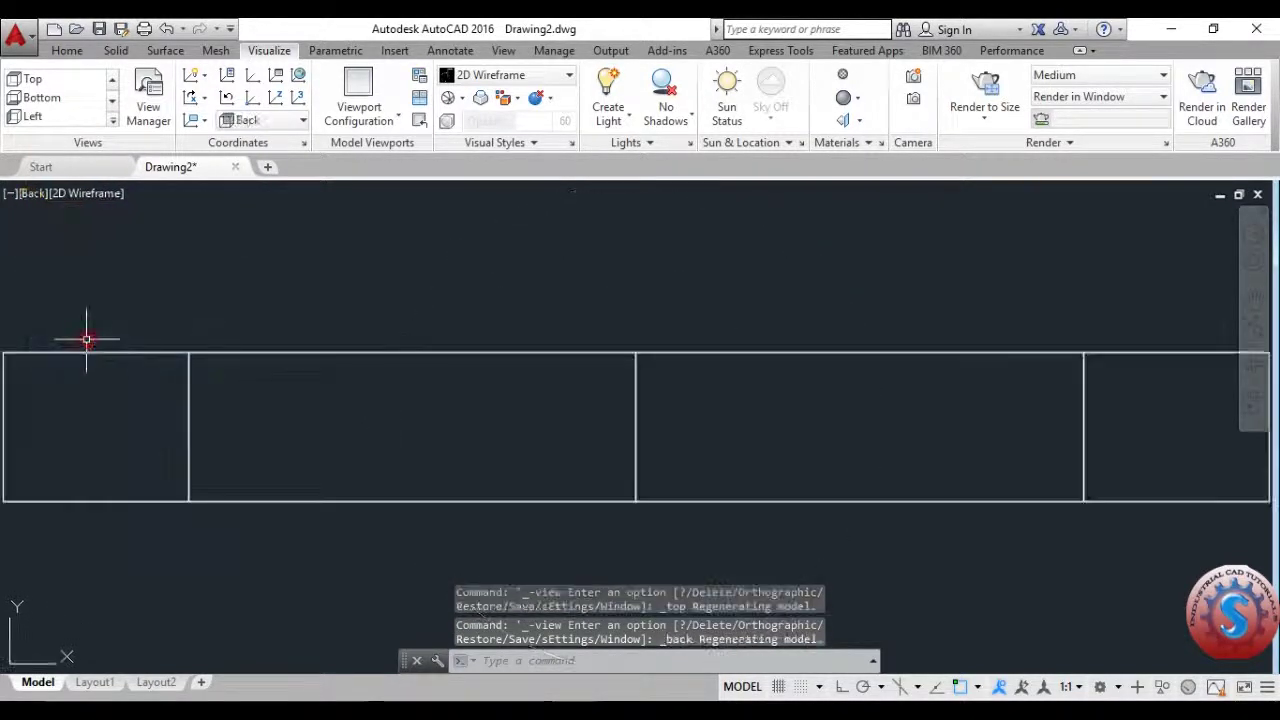
pyautogui.scroll(-5, 349, 337)
pyautogui.scroll(3, 512, 392)
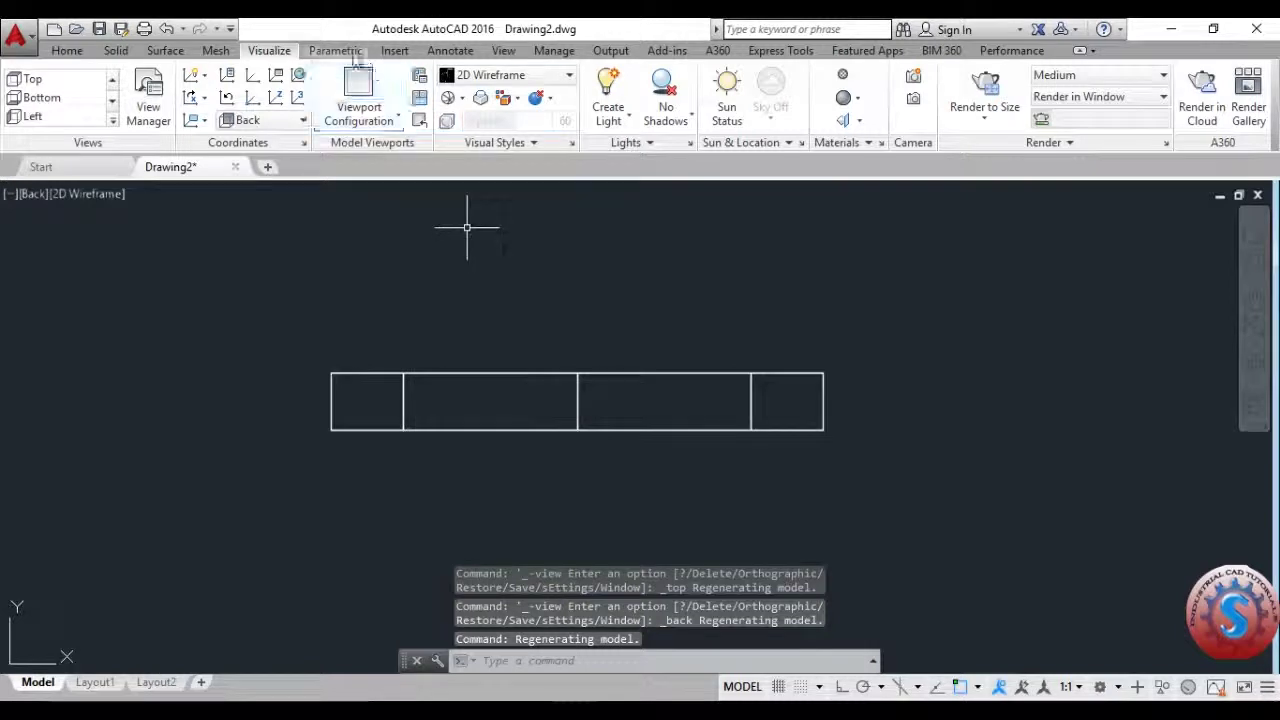
# Add temporary dimensions showing the disc's 12.7 height and its width.
pyautogui.click(448, 51)
pyautogui.click(382, 120)
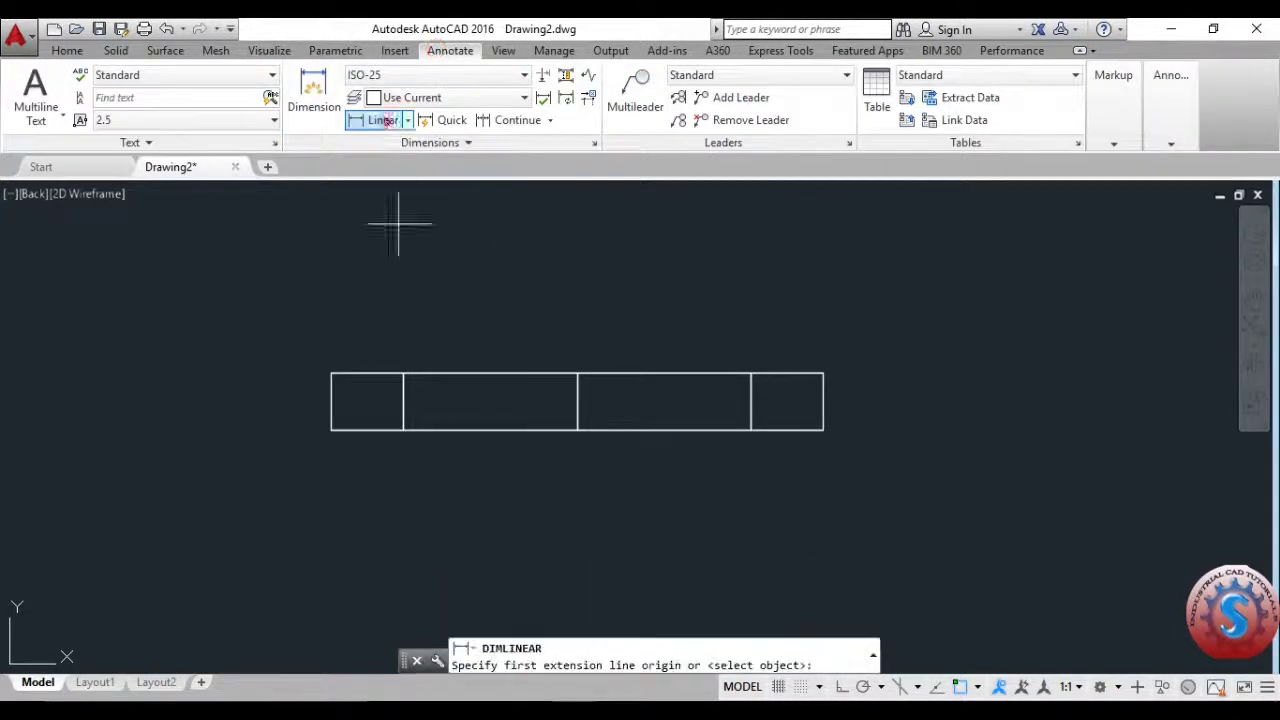
pyautogui.click(329, 375)
pyautogui.click(331, 429)
pyautogui.click(293, 405)
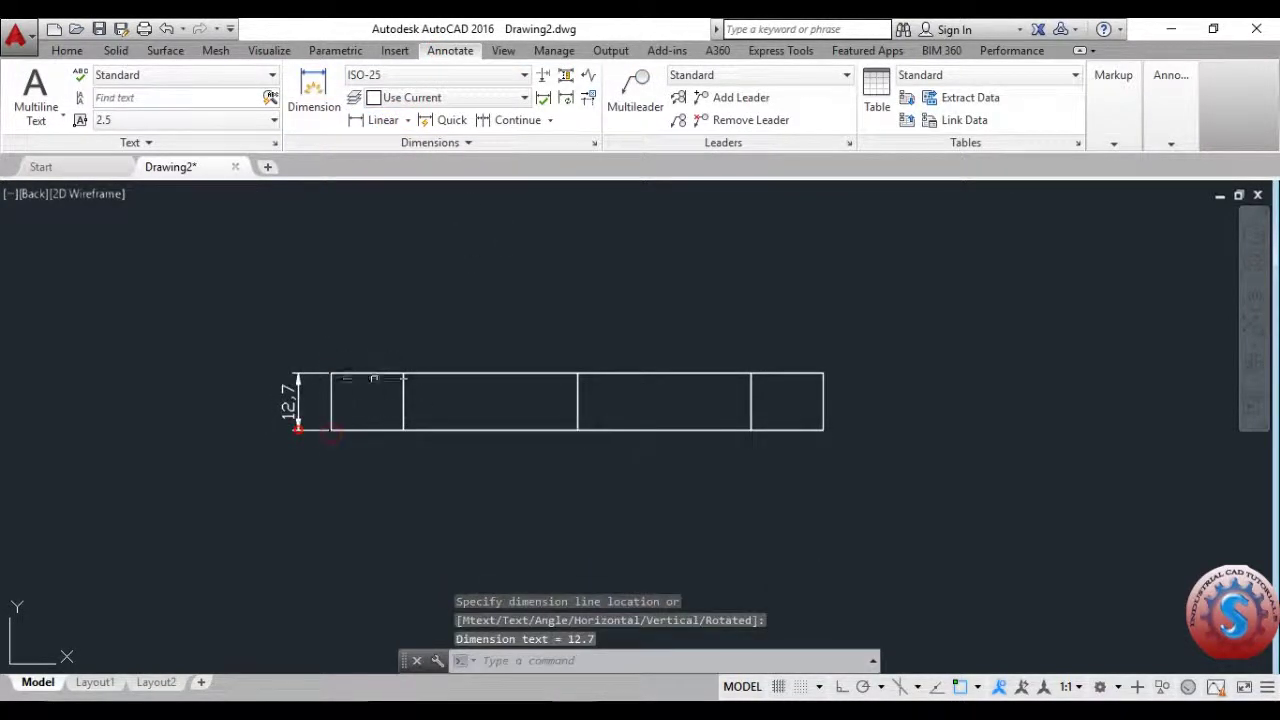
pyautogui.click(330, 107)
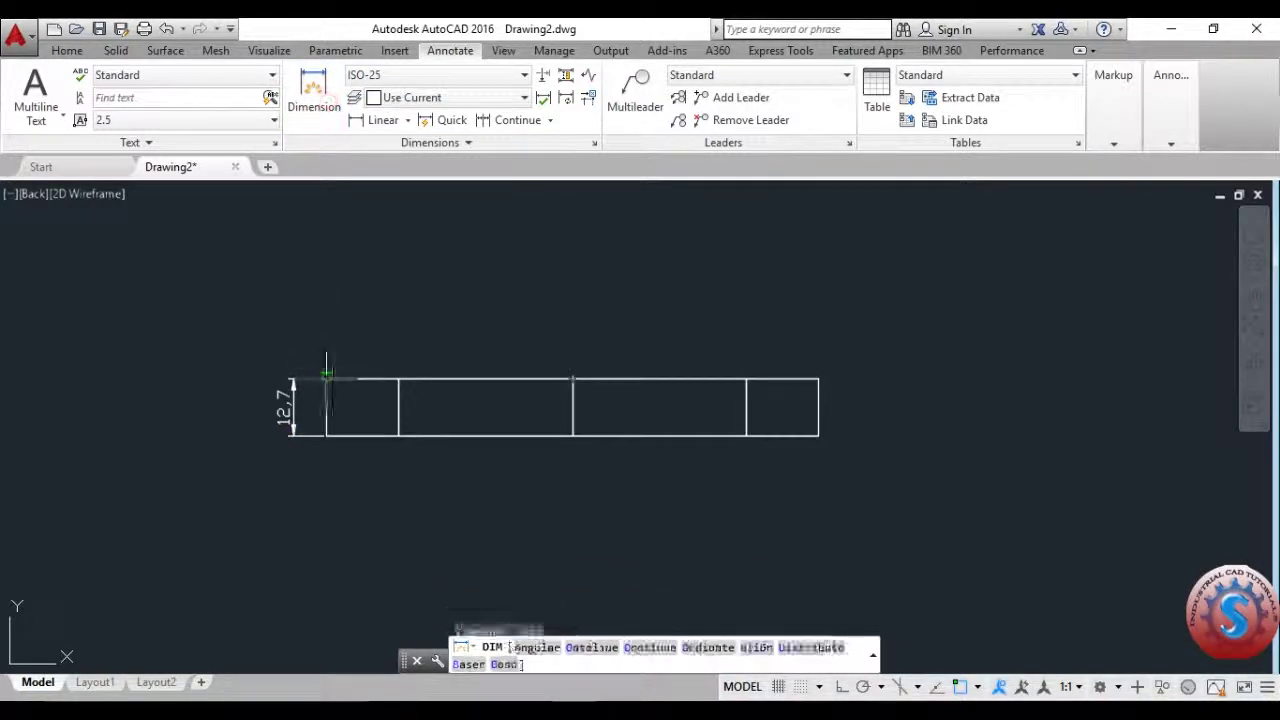
pyautogui.click(327, 379)
pyautogui.click(816, 379)
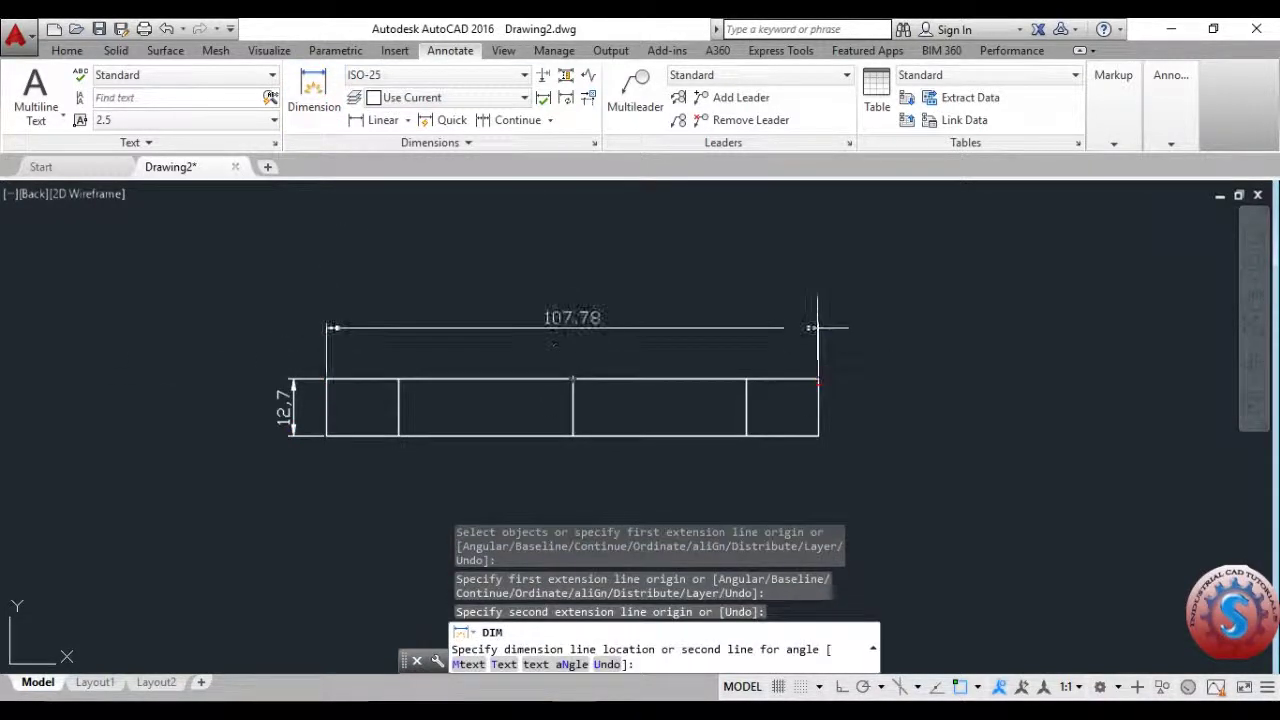
pyautogui.click(812, 330)
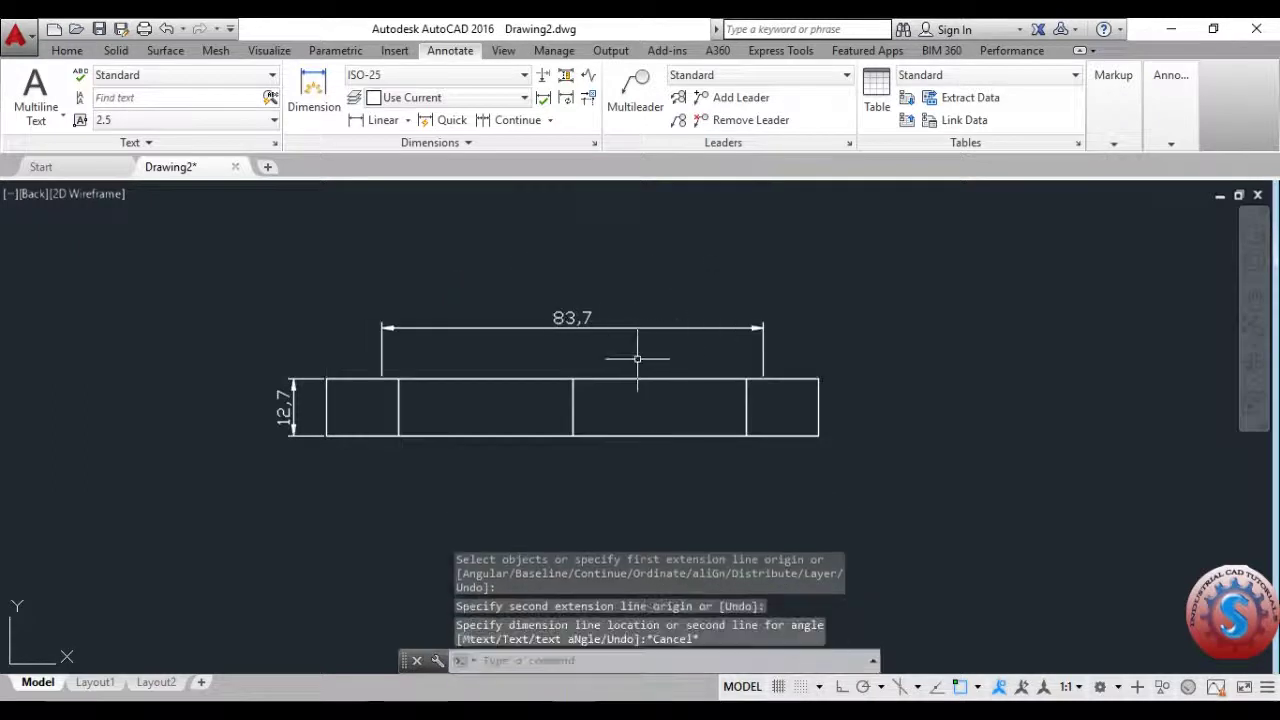
pyautogui.press('Escape')
# Delete both temporary dimensions and return to Top, then SW Isometric view.
pyautogui.click(571, 317)
pyautogui.click(606, 340)
pyautogui.press('Delete')
pyautogui.click(283, 455)
pyautogui.click(246, 309)
pyautogui.press('Delete')
pyautogui.click(30, 196)
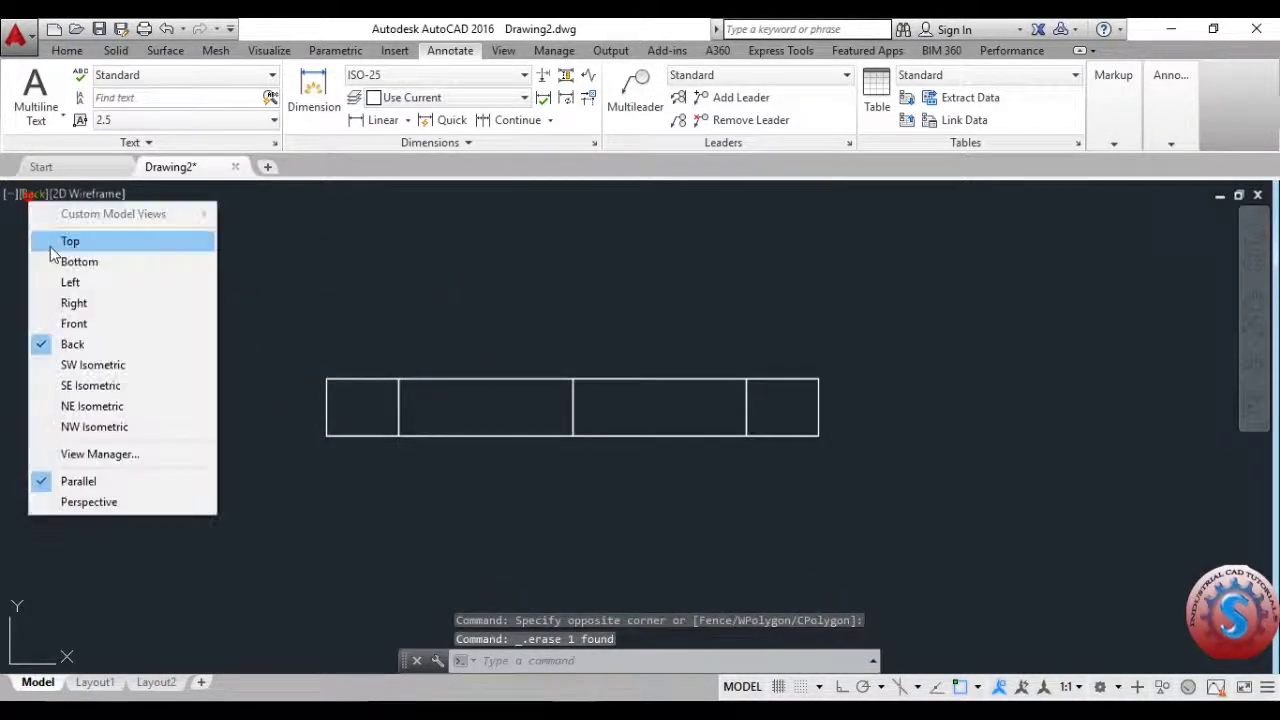
pyautogui.click(57, 240)
pyautogui.scroll(-5, 386, 377)
pyautogui.click(28, 194)
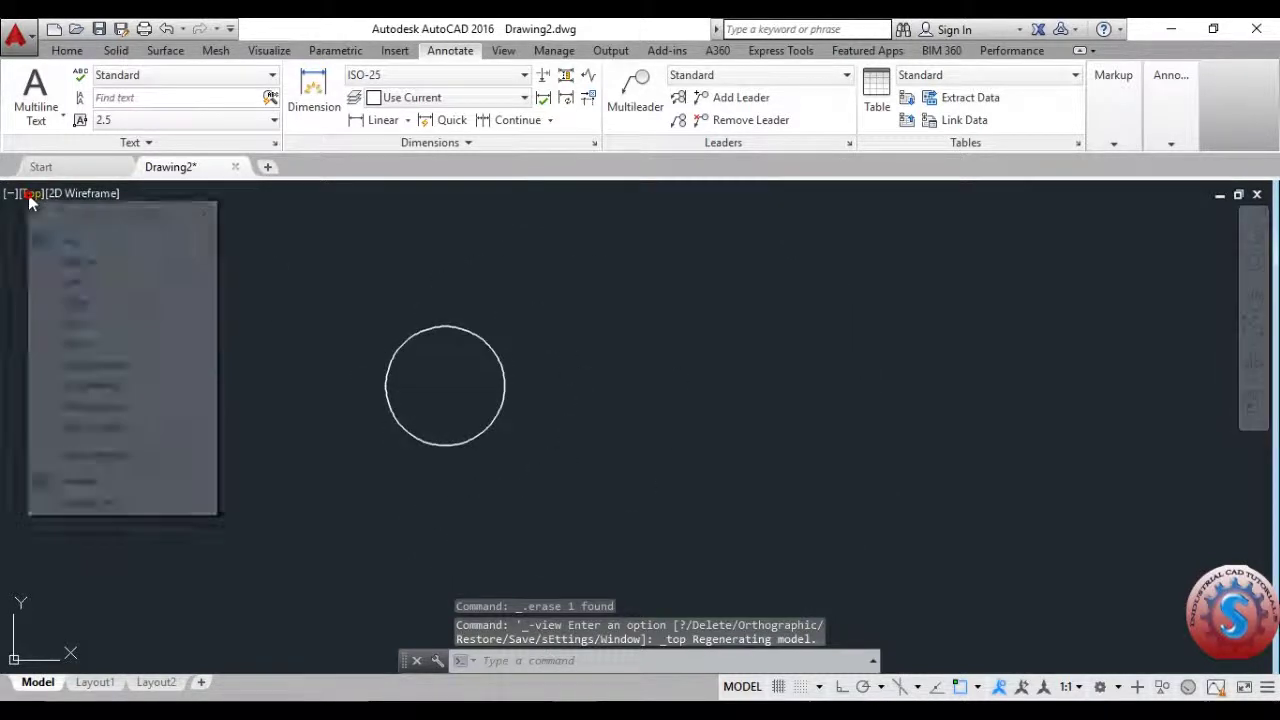
pyautogui.click(70, 364)
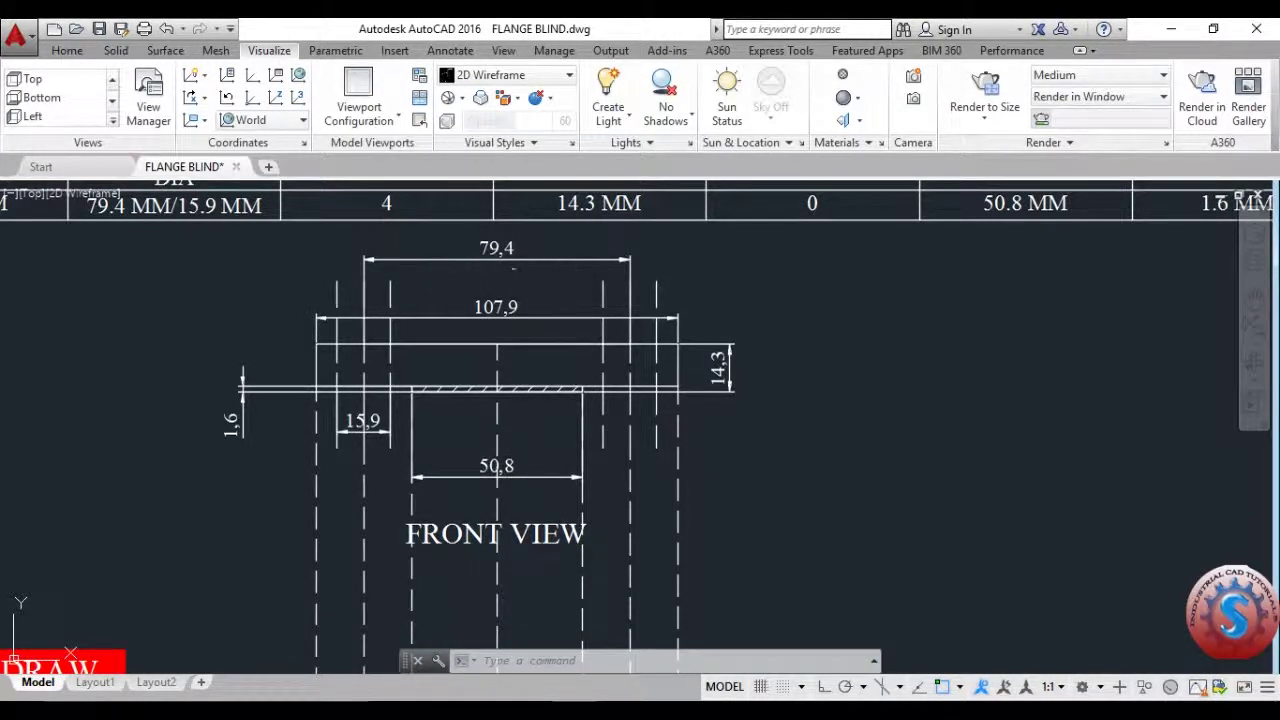
pyautogui.scroll(-5, 512, 268)
pyautogui.scroll(8, 593, 315)
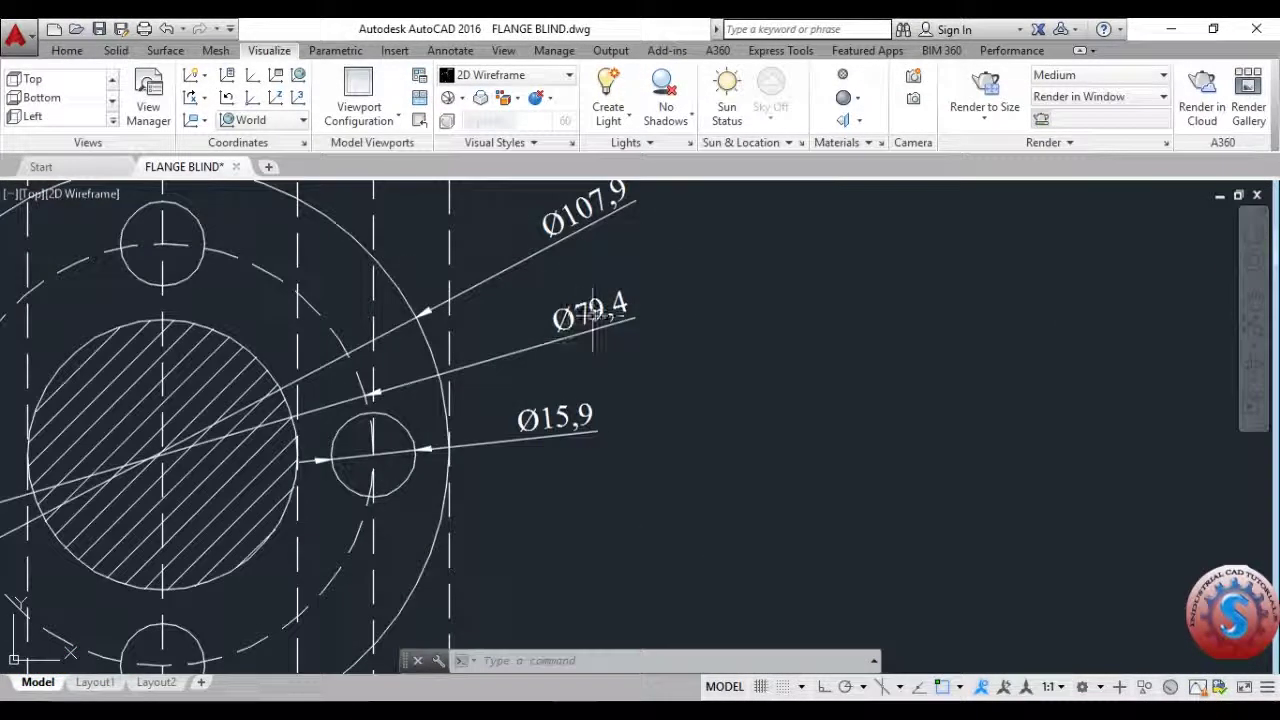
pyautogui.scroll(-3, 593, 315)
pyautogui.scroll(1, 481, 465)
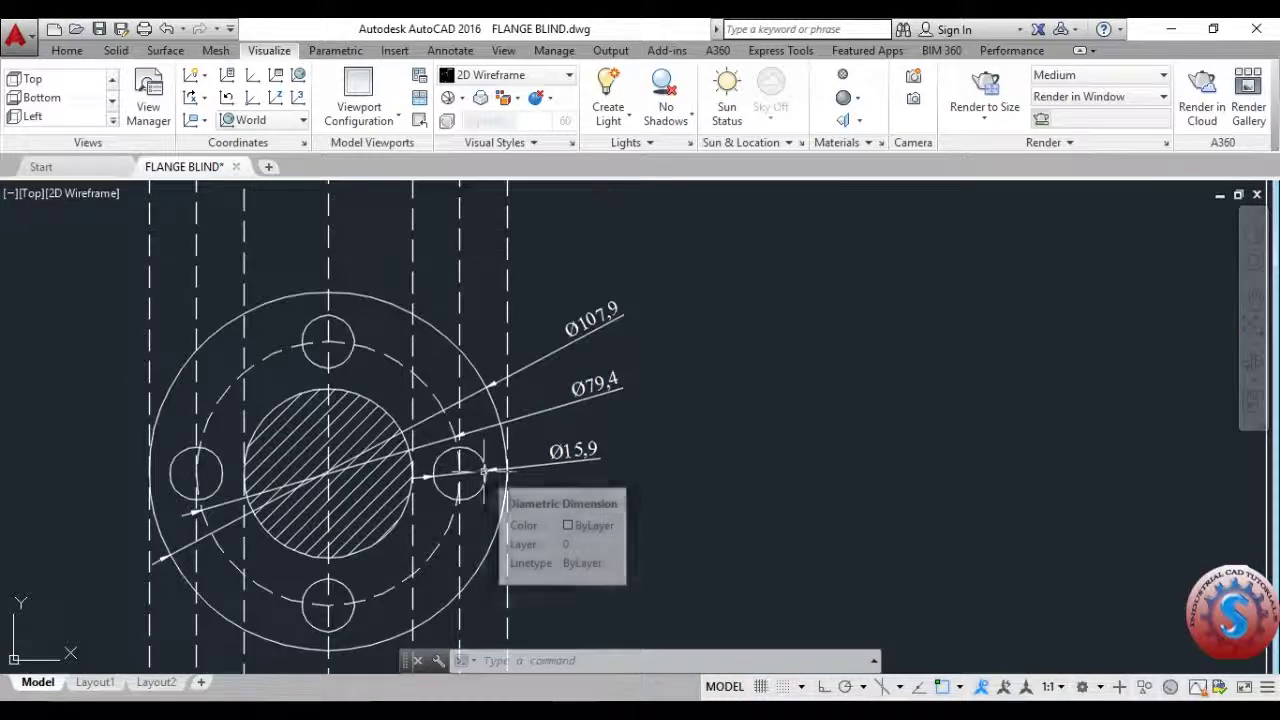
pyautogui.scroll(-5, 483, 471)
pyautogui.scroll(6, 419, 333)
pyautogui.scroll(-6, 419, 336)
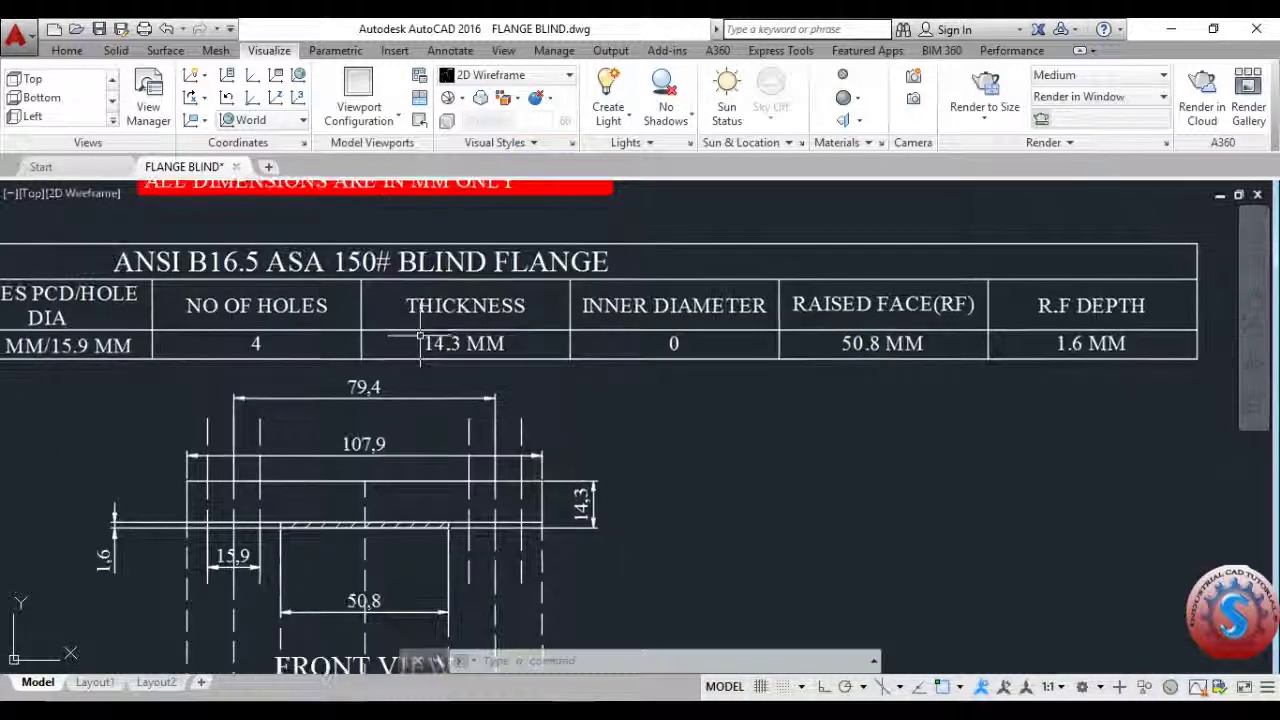
pyautogui.moveTo(180, 371); pyautogui.dragTo(679, 371, button='middle')
pyautogui.scroll(4, 678, 370)
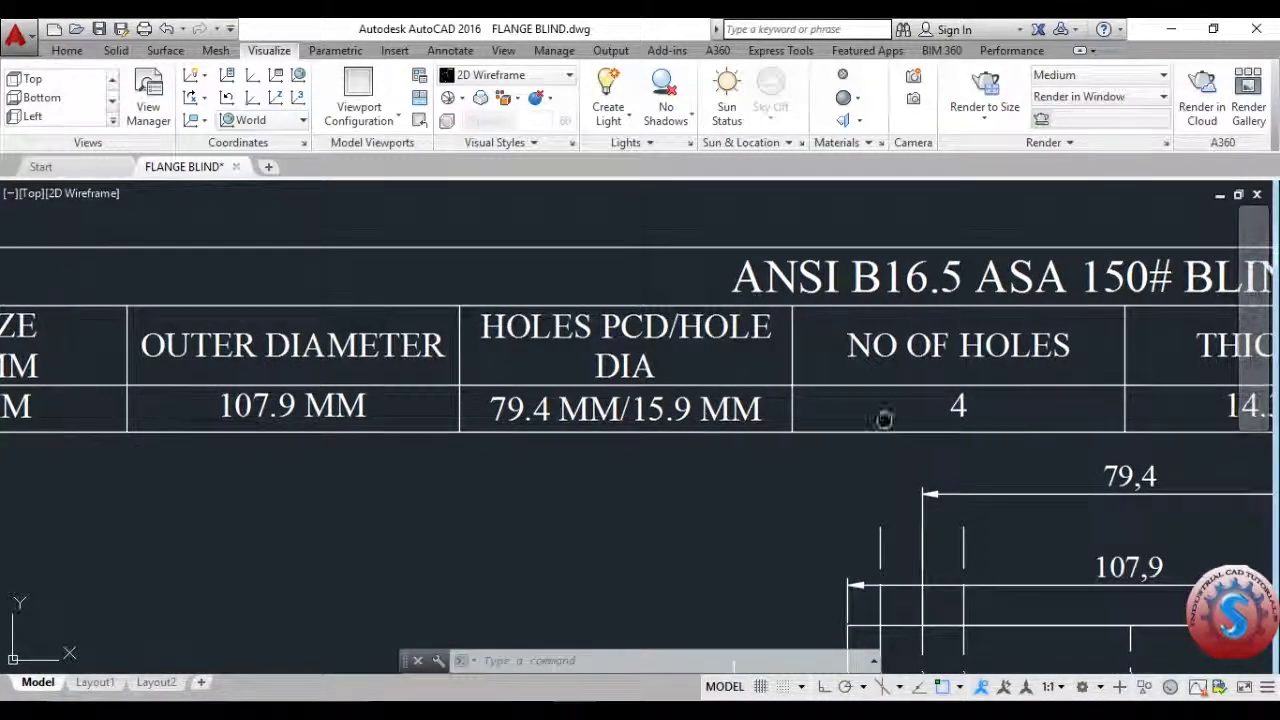
pyautogui.moveTo(886, 420); pyautogui.dragTo(706, 420, button='middle')
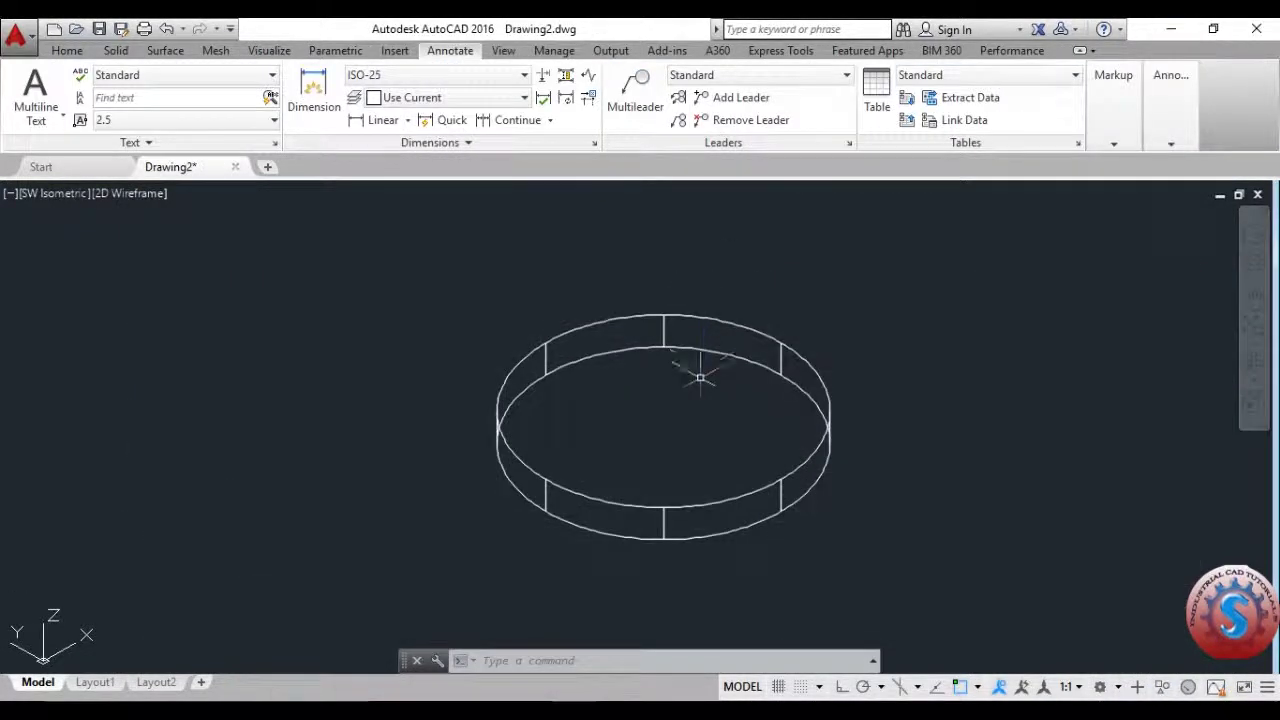
# Draw a 79.4 diameter circle centred on the disc.
pyautogui.press('Escape')
pyautogui.press('Escape')
pyautogui.press('Escape')
pyautogui.write('c')
pyautogui.press('Return')
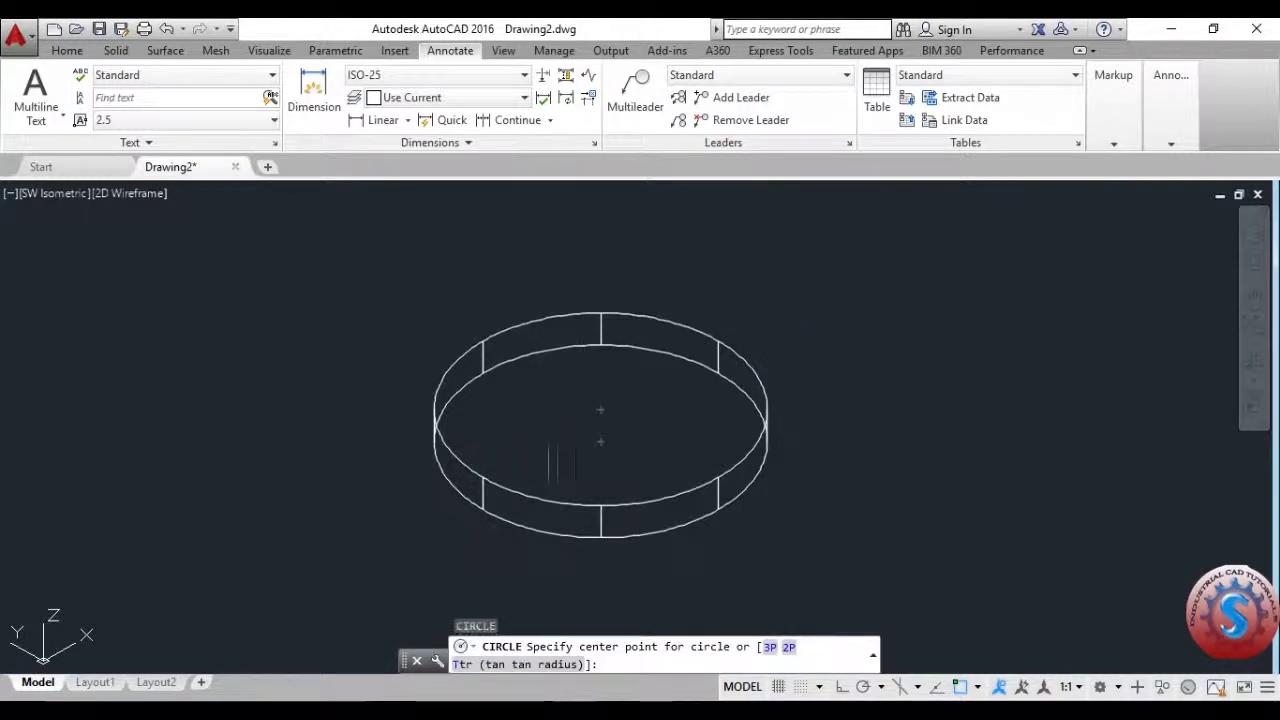
pyautogui.click(600, 408)
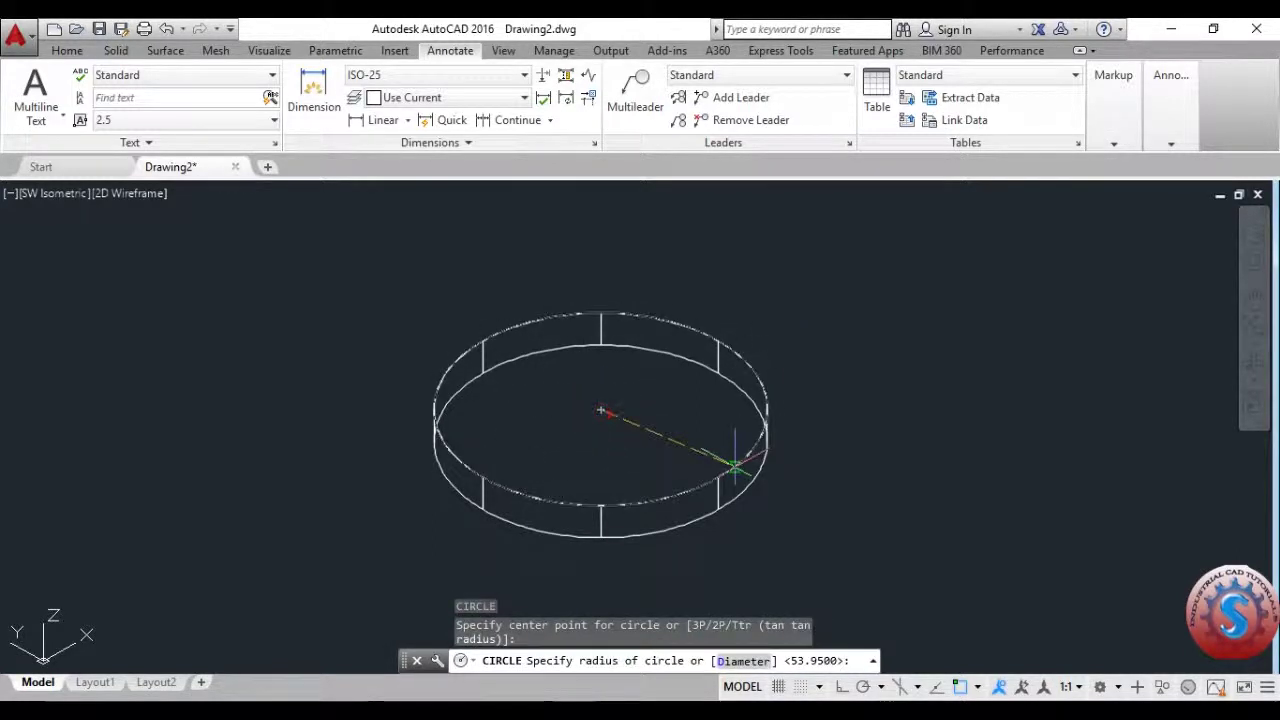
pyautogui.write('5')
pyautogui.press('BackSpace')
pyautogui.write('D')
pyautogui.press('Return')
pyautogui.write('79')
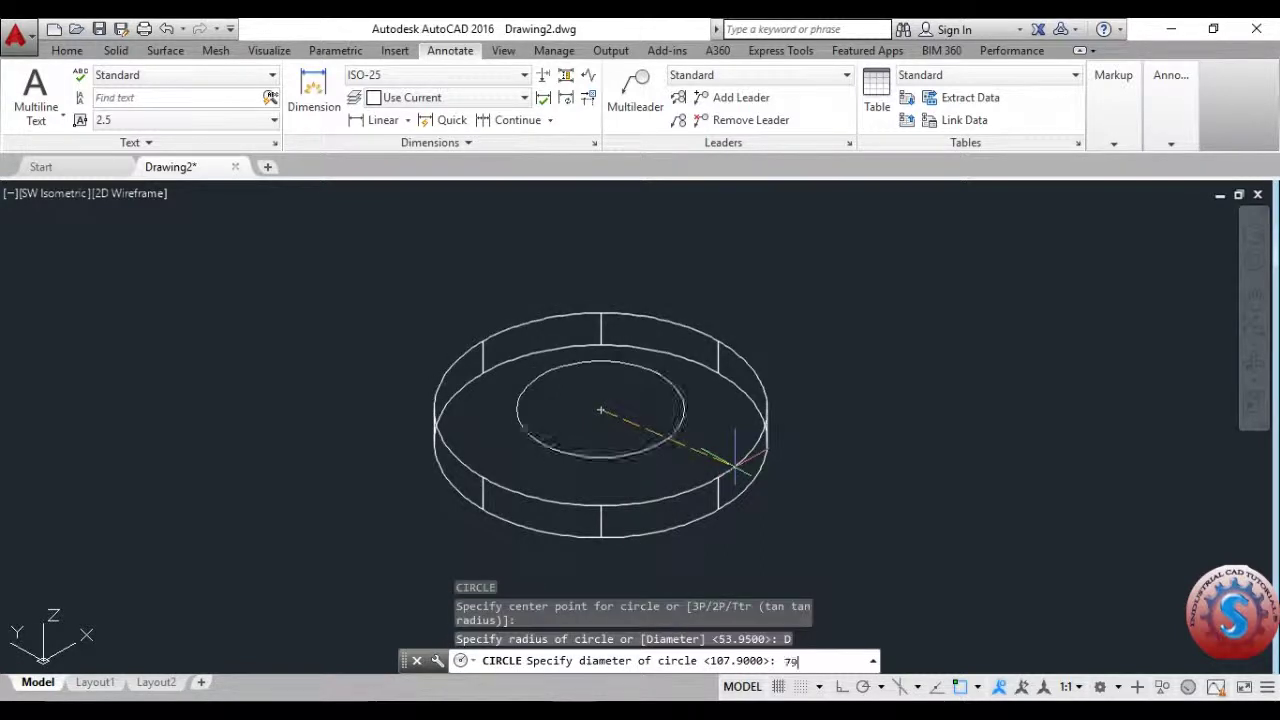
pyautogui.write('.4')
pyautogui.press('Return')
pyautogui.press('Escape')
pyautogui.press('Escape')
pyautogui.moveTo(737, 464); pyautogui.dragTo(717, 460, button='middle')
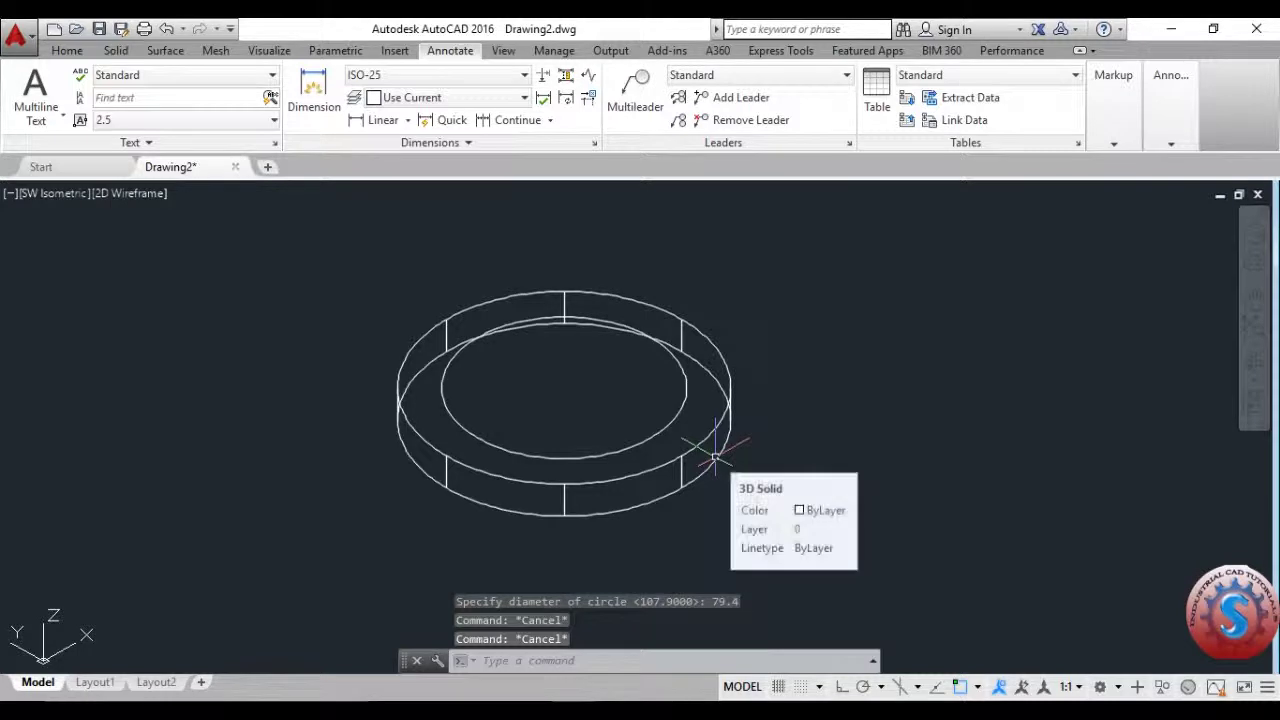
# Draw a 15.9 diameter bolt-hole circle near the disc's edge.
pyautogui.write('c')
pyautogui.press('Return')
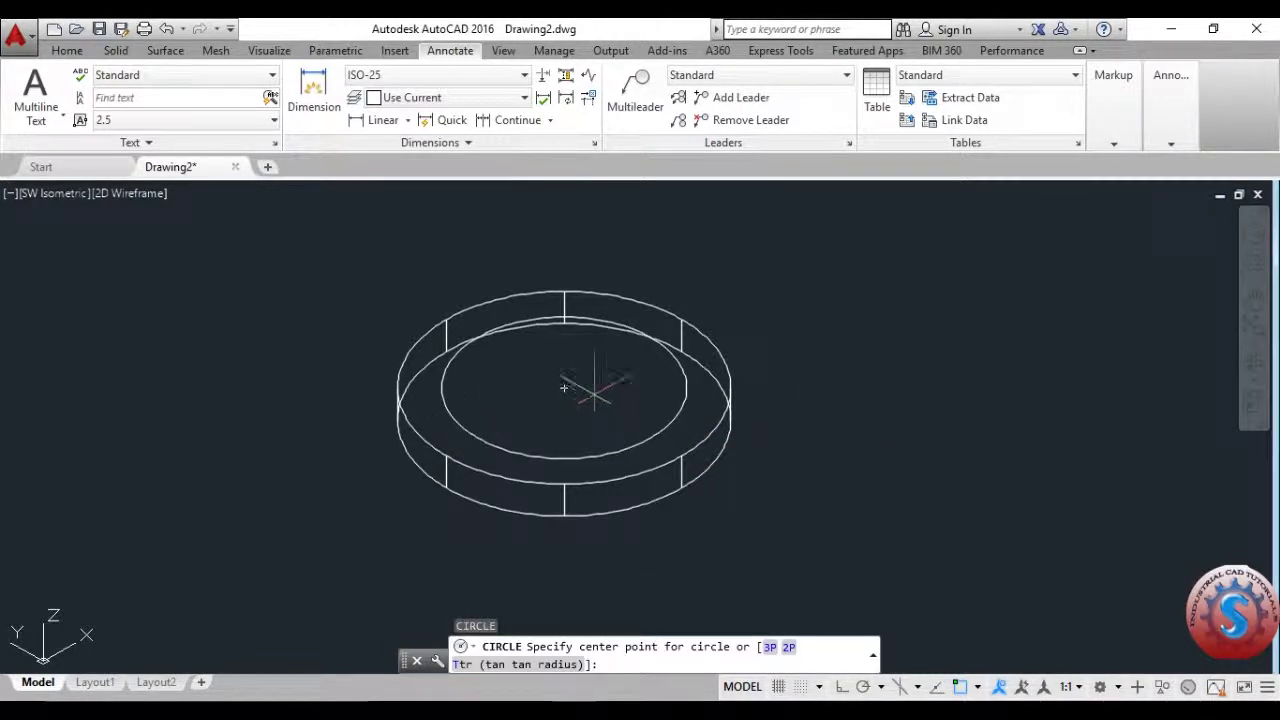
pyautogui.click(476, 438)
pyautogui.write('d')
pyautogui.press('Return')
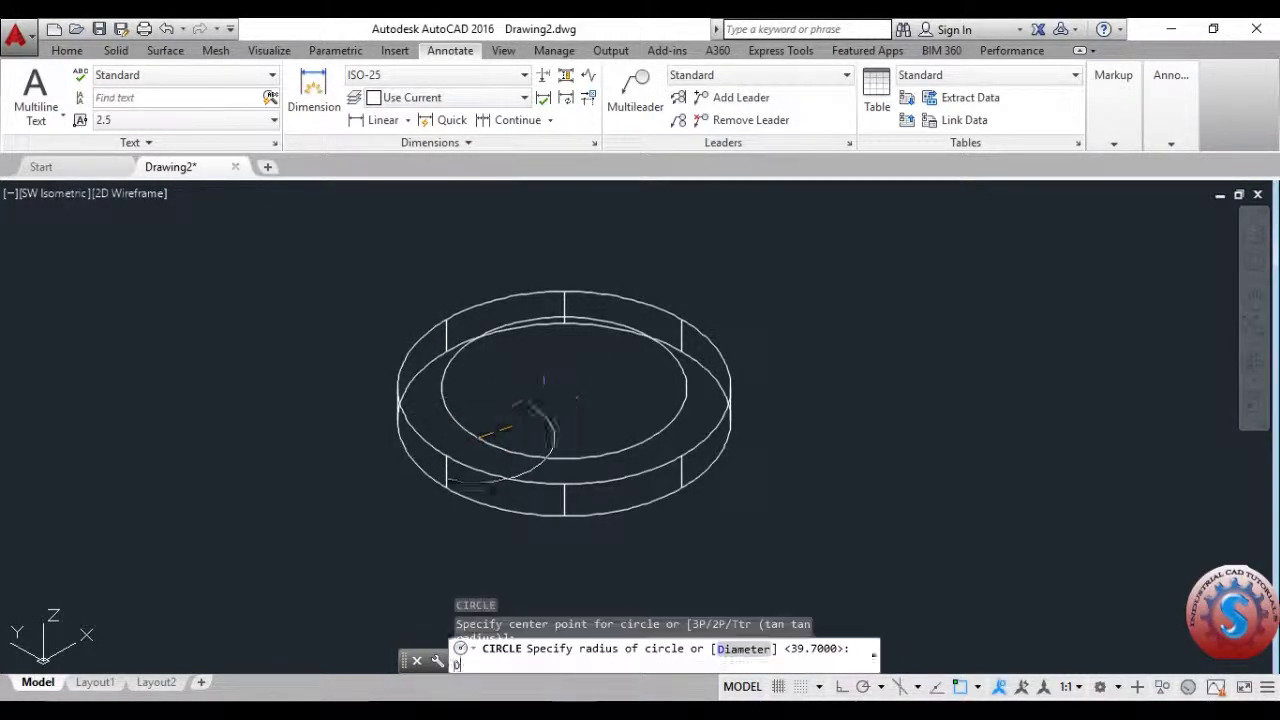
pyautogui.write('15.9')
pyautogui.press('Return')
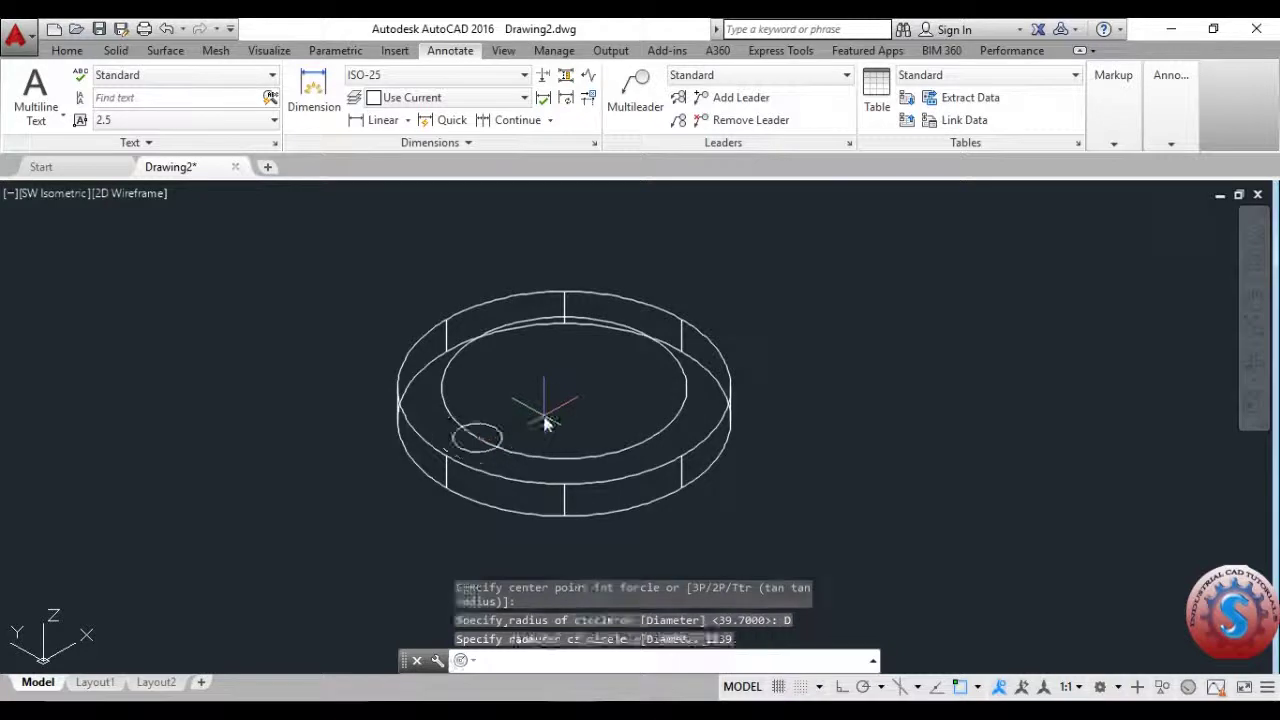
pyautogui.moveTo(618, 459); pyautogui.dragTo(604, 433, button='middle')
pyautogui.press('Escape')
pyautogui.press('Escape')
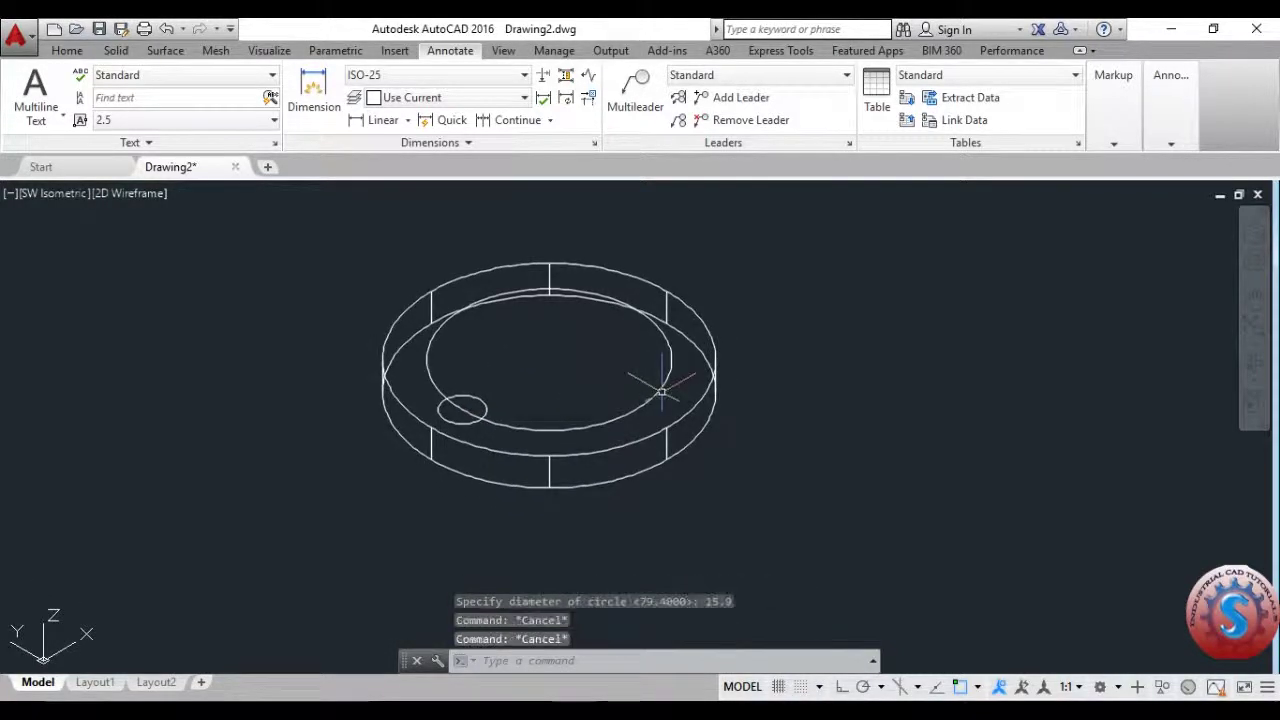
# Start the EXTRUDE command with EXT.
pyautogui.write('exy')
pyautogui.press('Escape')
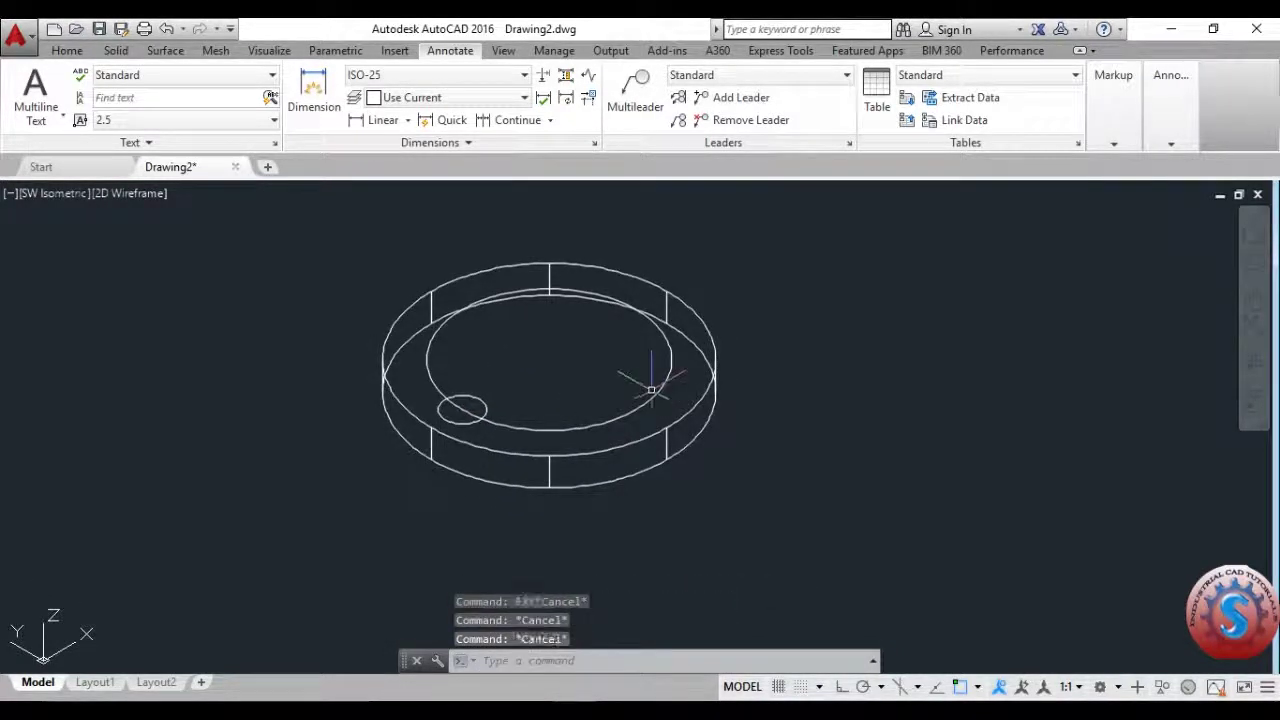
pyautogui.write('ext')
pyautogui.press('Return')
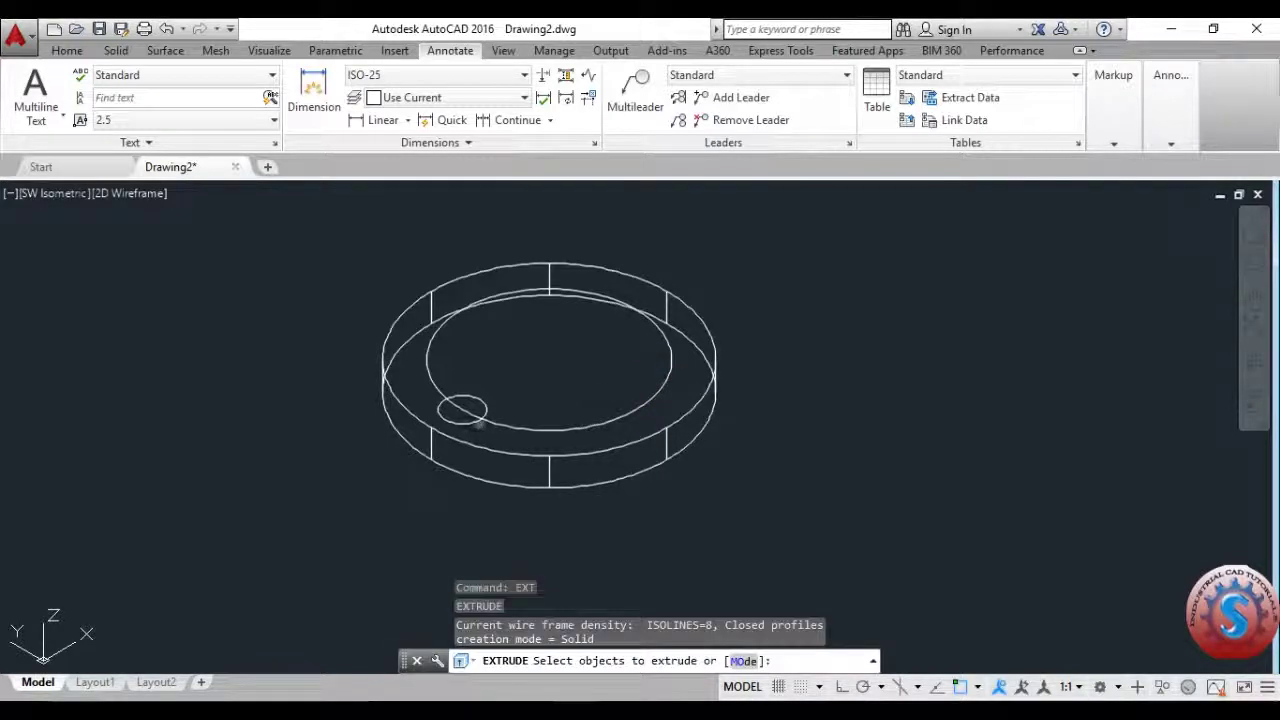
# Extrude the 15.9 circle into a cylinder reaching below the disc.
pyautogui.click(476, 412)
pyautogui.press('Return')
pyautogui.click(463, 556)
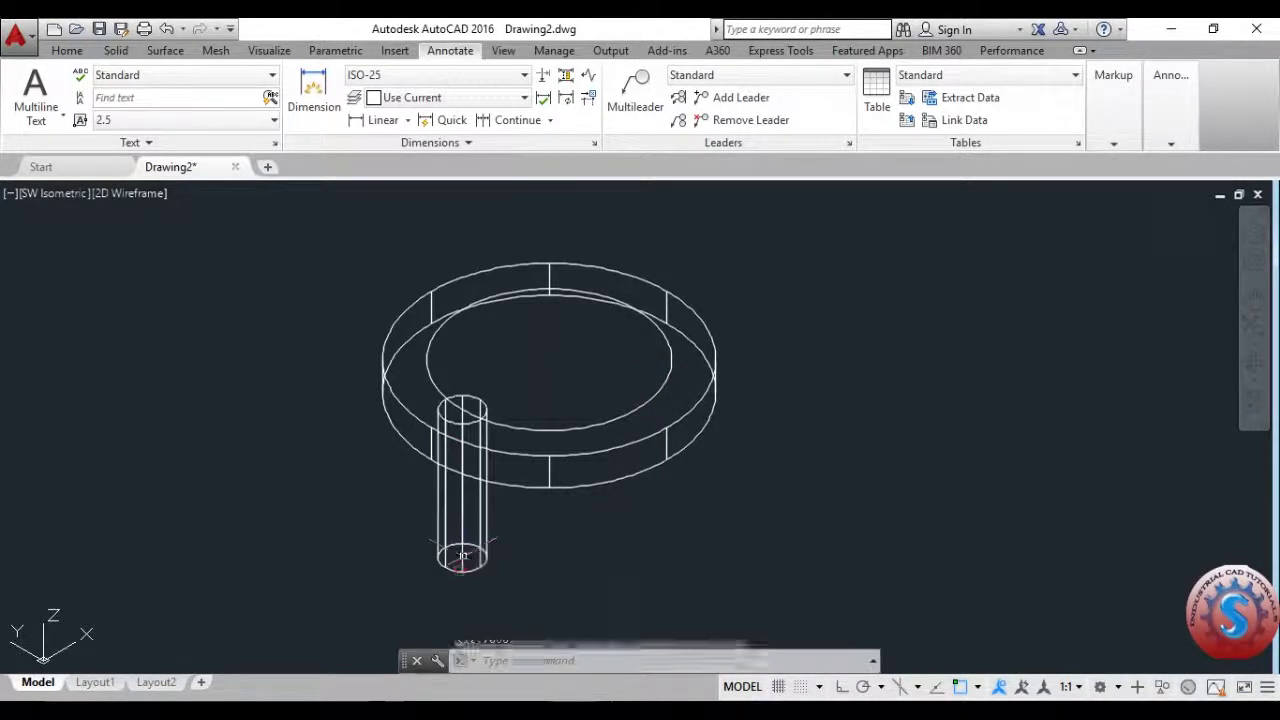
pyautogui.moveTo(656, 492); pyautogui.dragTo(669, 458, button='middle')
# Cycle the visual style through Conceptual and Hidden, ending on Realistic.
pyautogui.click(139, 196)
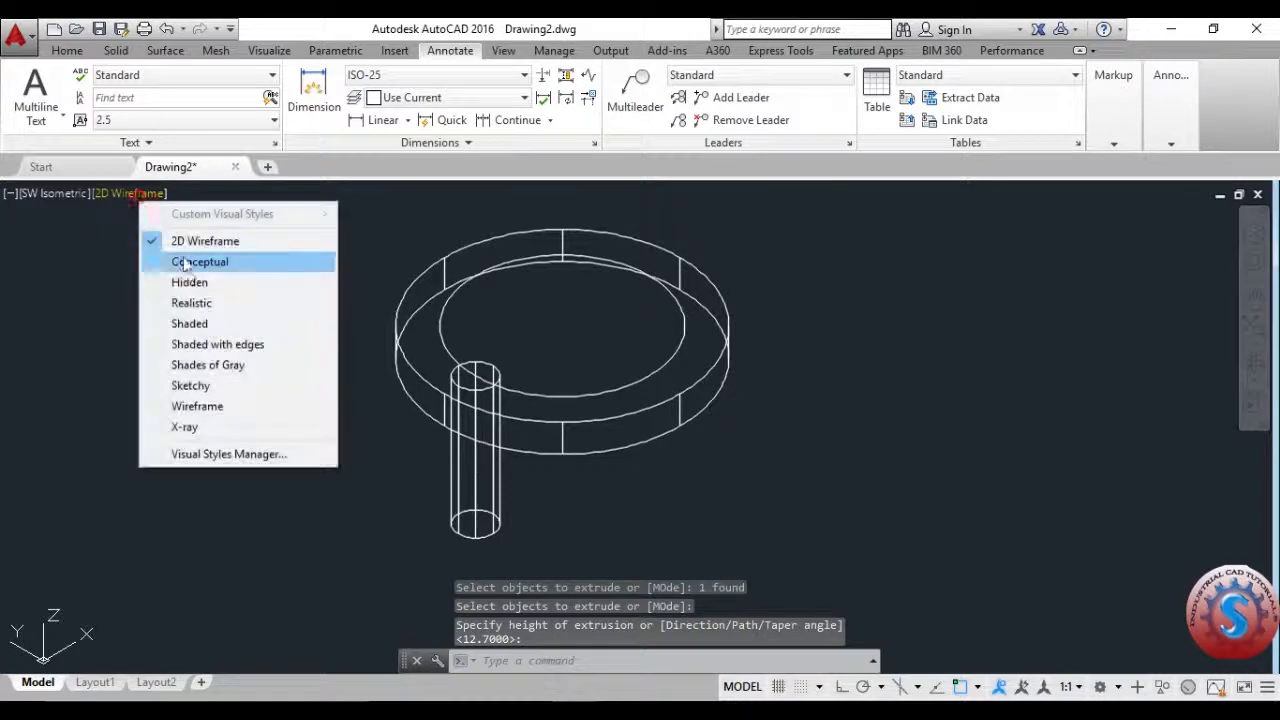
pyautogui.click(178, 262)
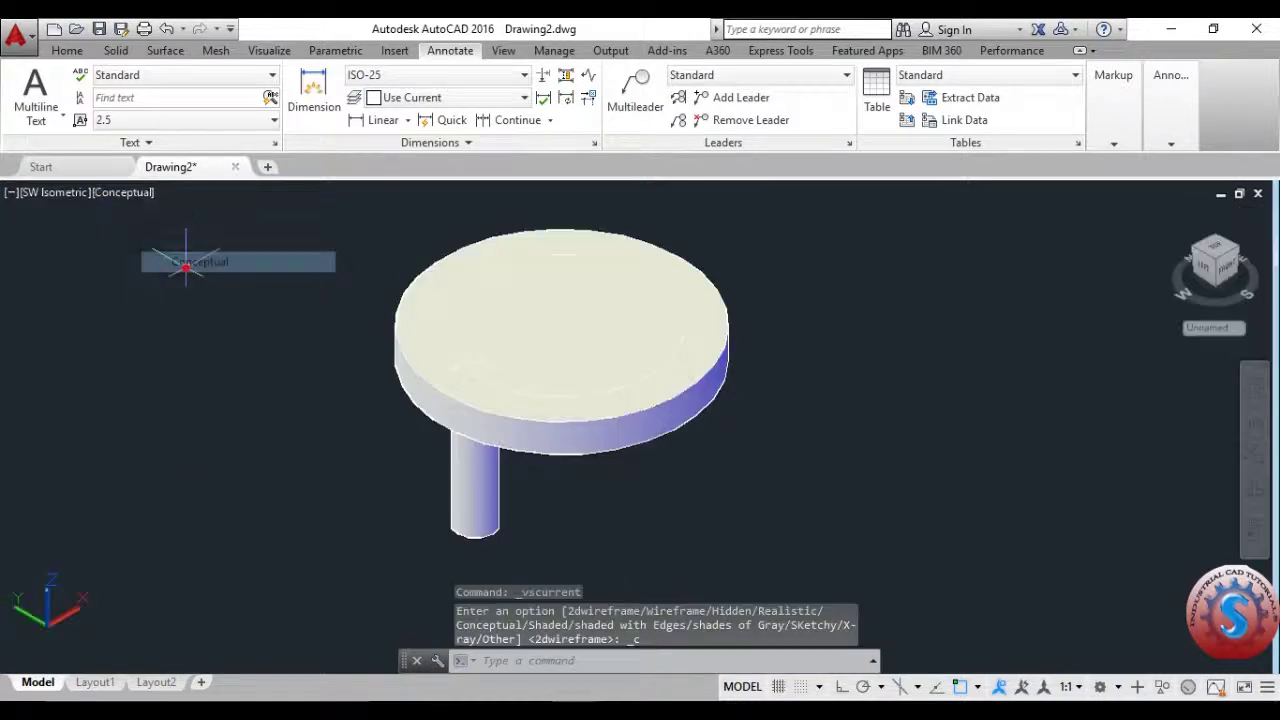
pyautogui.click(132, 196)
pyautogui.click(177, 282)
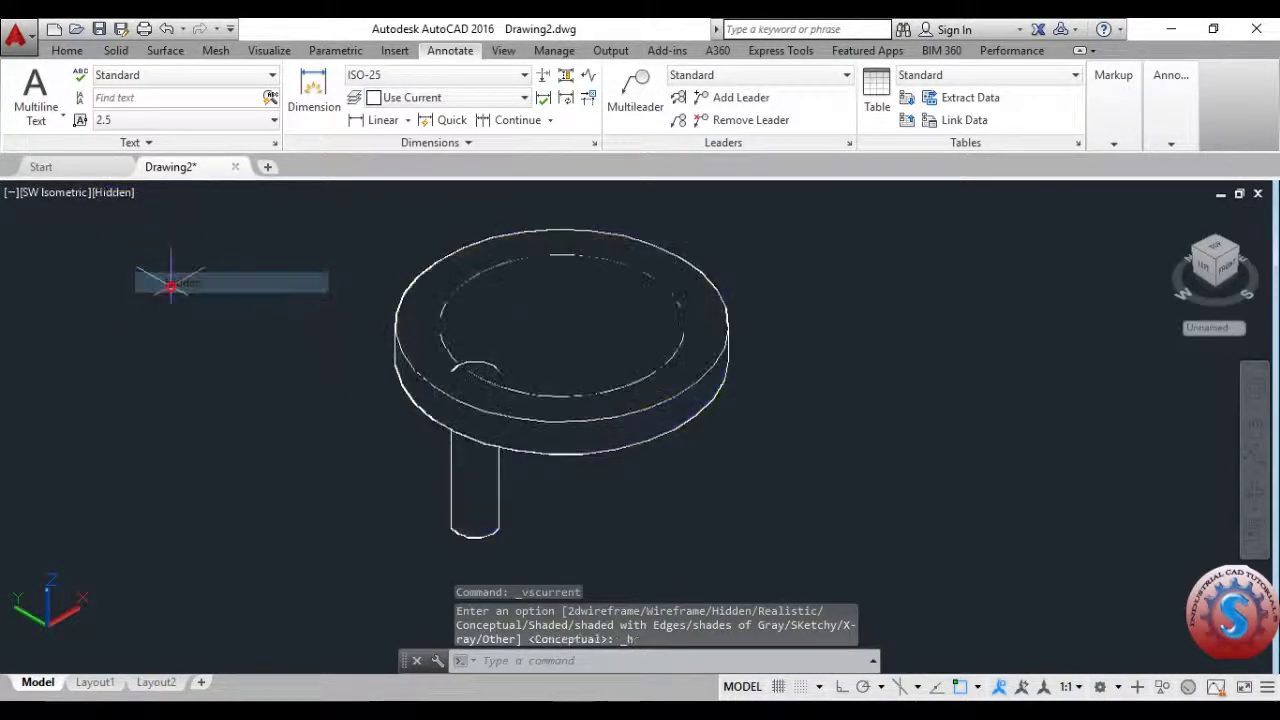
pyautogui.click(113, 196)
pyautogui.click(170, 298)
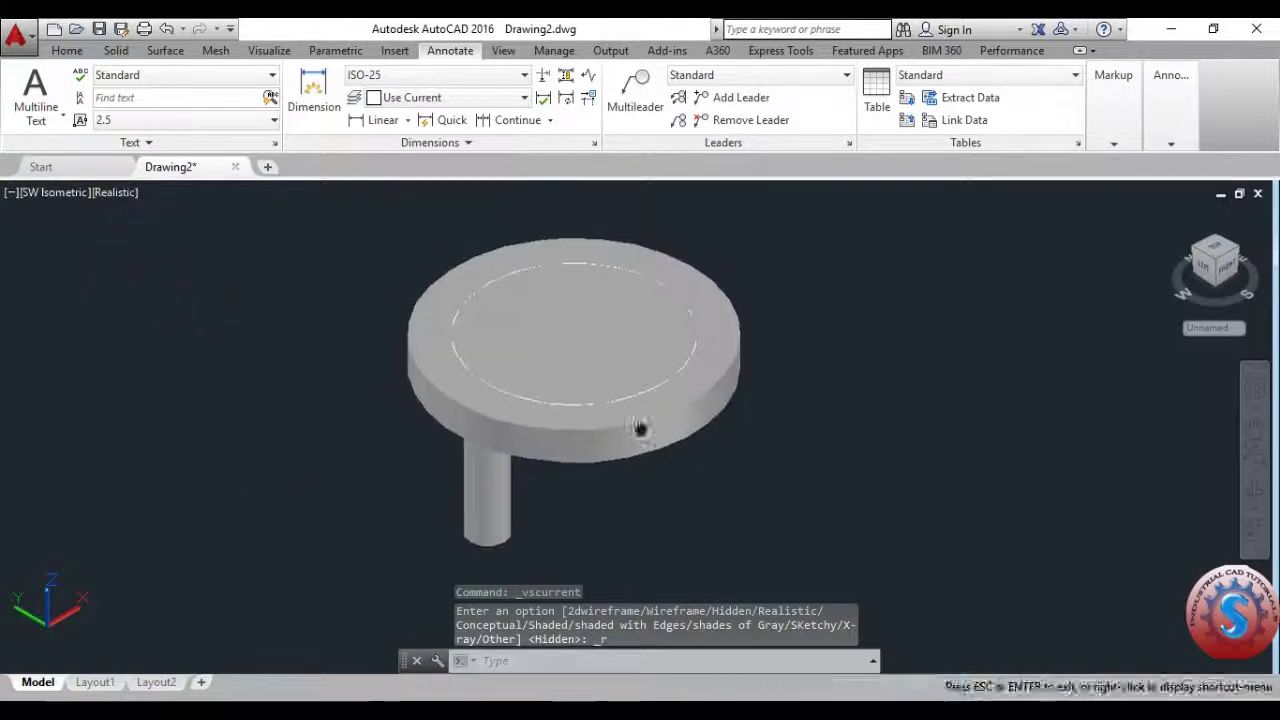
pyautogui.press('Escape')
pyautogui.press('Escape')
pyautogui.write('3D')
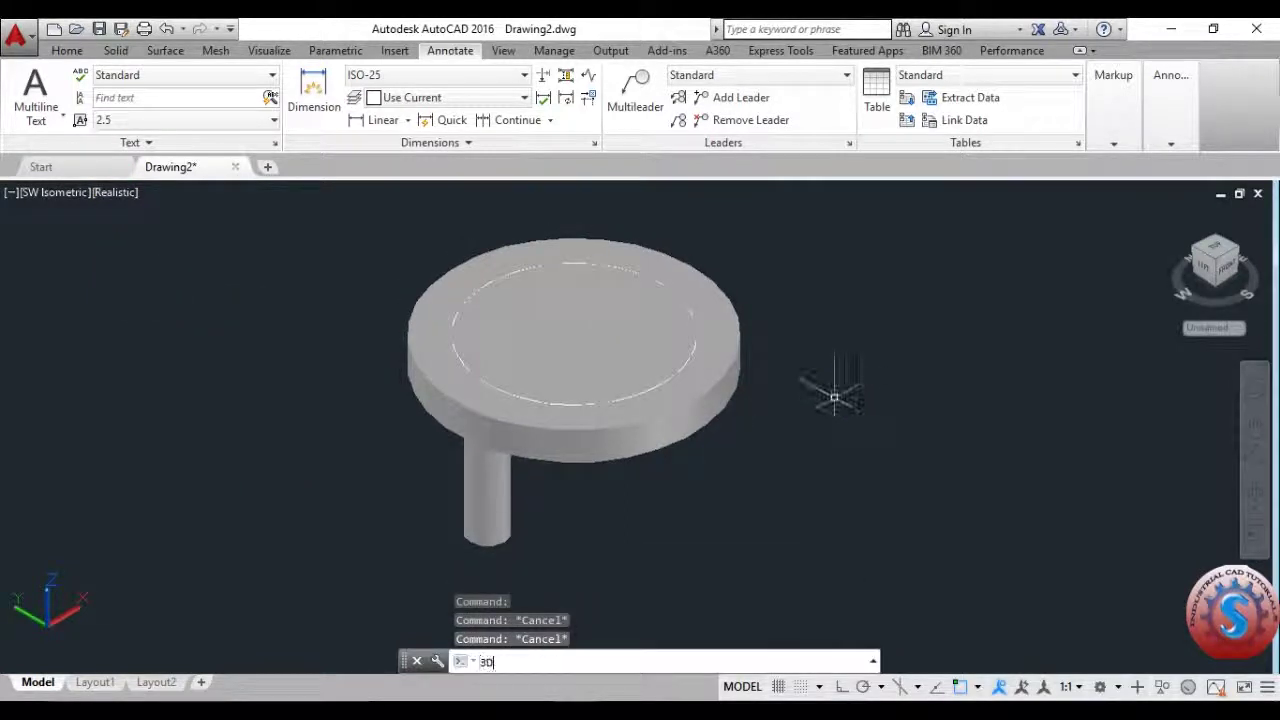
pyautogui.write('ARRAY')
# Polar-array the cylinder with 3DARRAY: 4 items over 360°, rotating the copies.
pyautogui.press('Return')
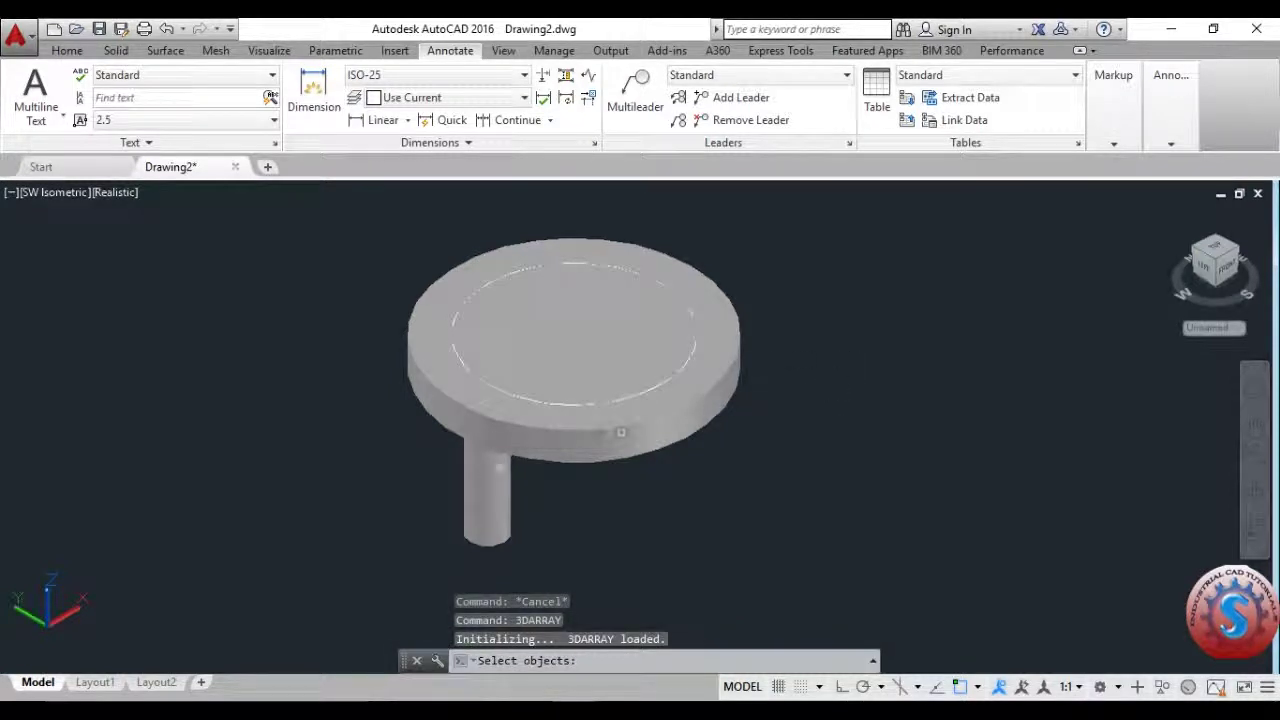
pyautogui.click(498, 486)
pyautogui.press('Return')
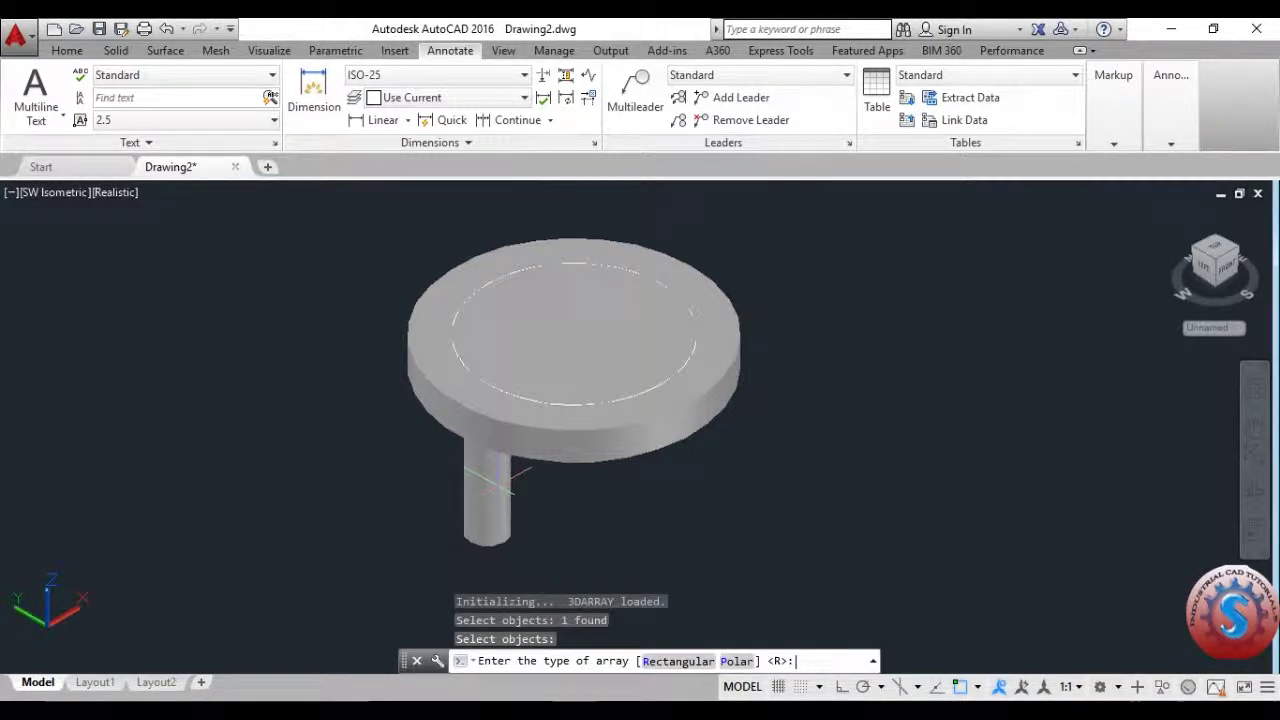
pyautogui.write('P')
pyautogui.press('Return')
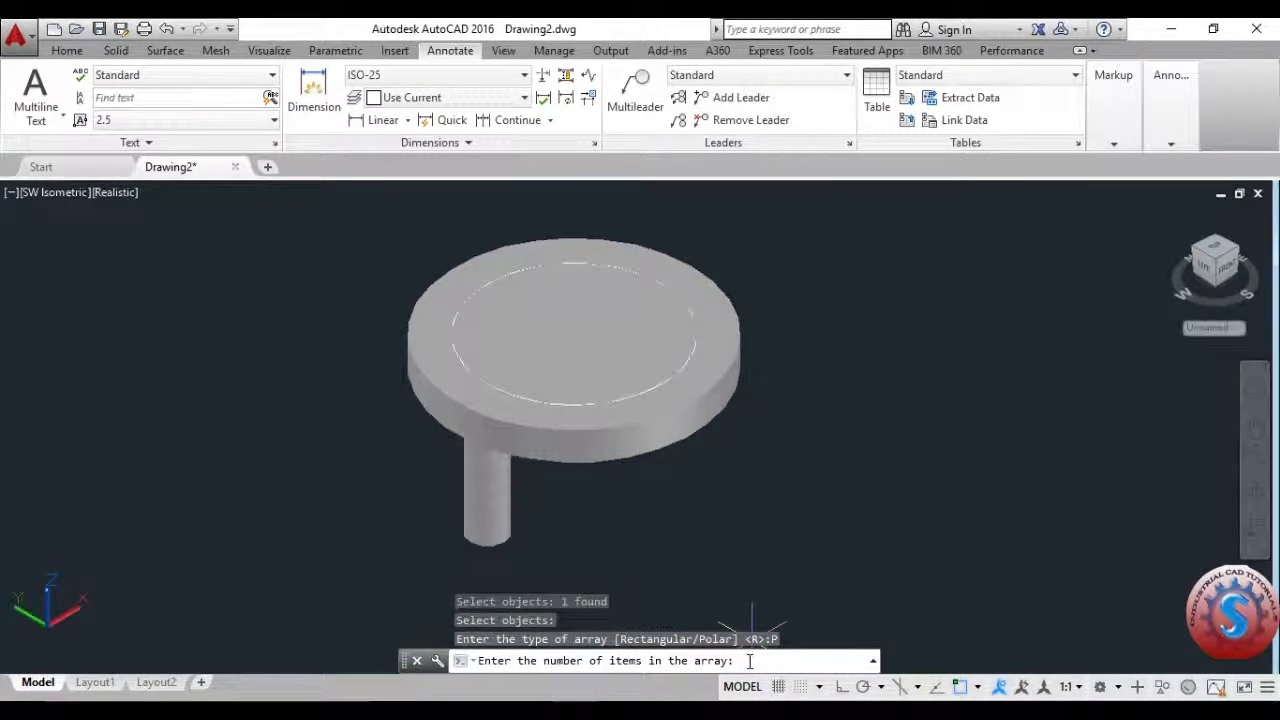
pyautogui.write('4')
pyautogui.press('Return')
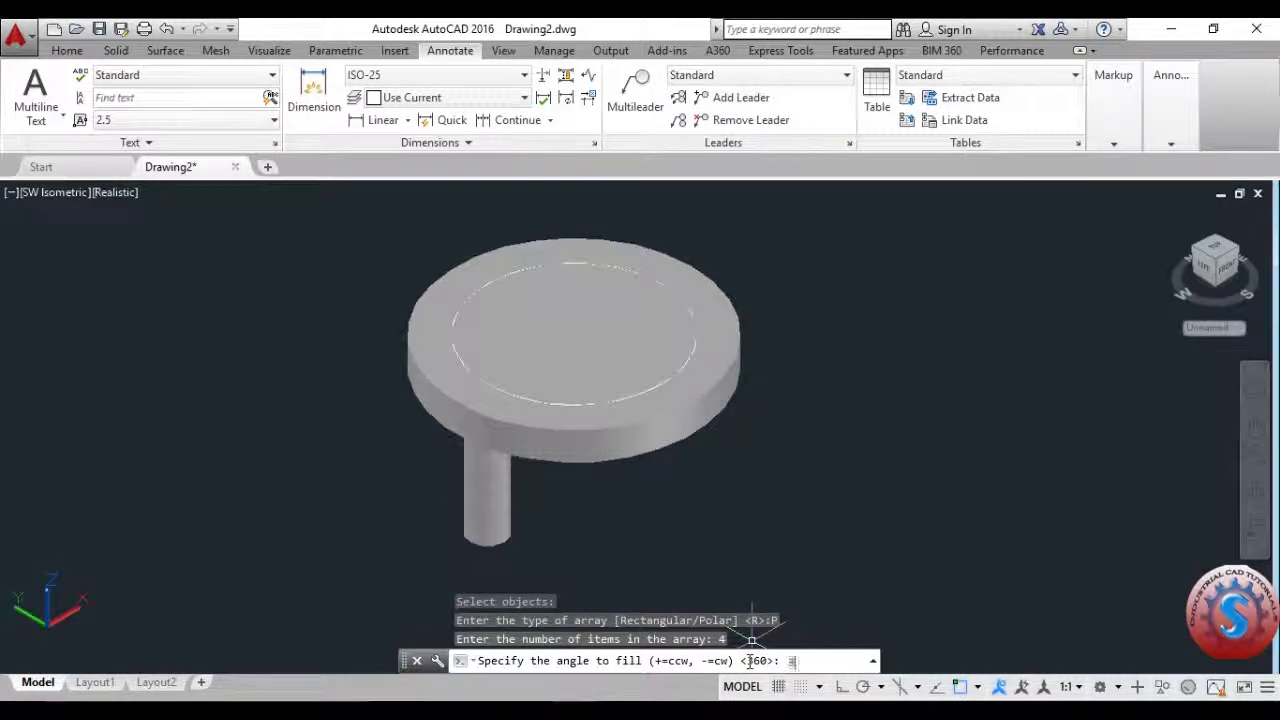
pyautogui.write('360')
pyautogui.press('Return')
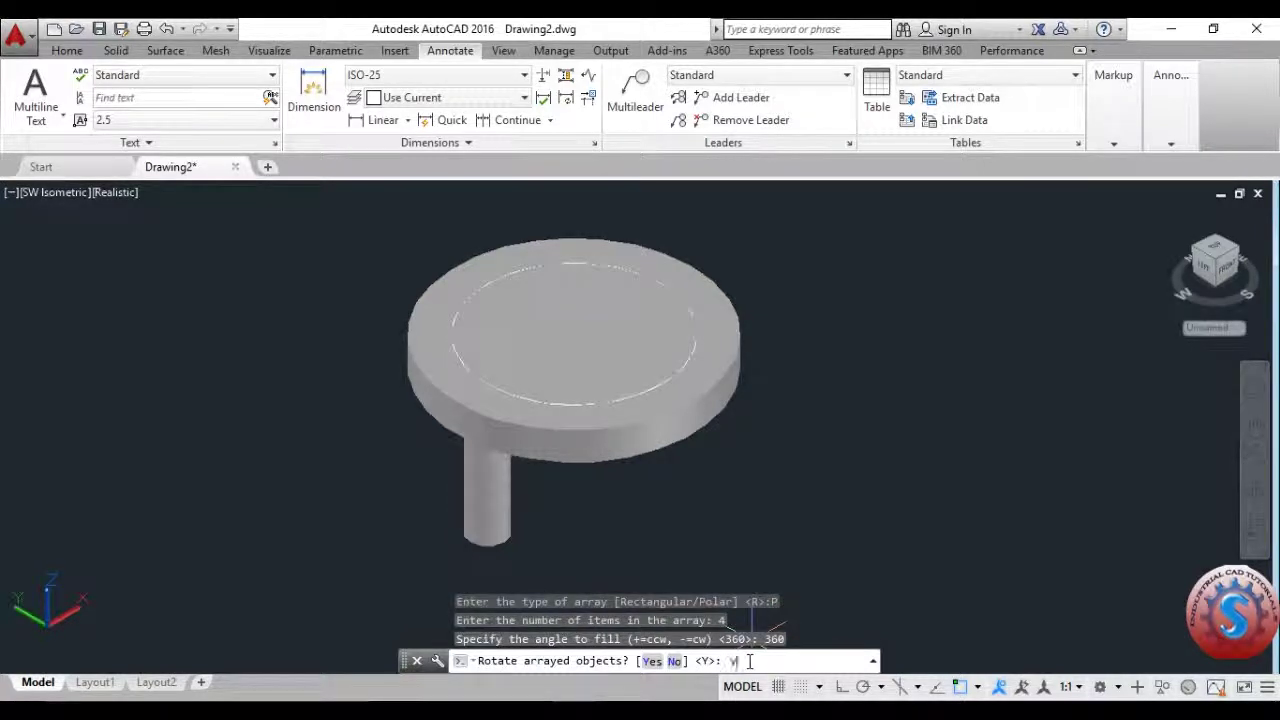
pyautogui.write('Y')
pyautogui.press('Return')
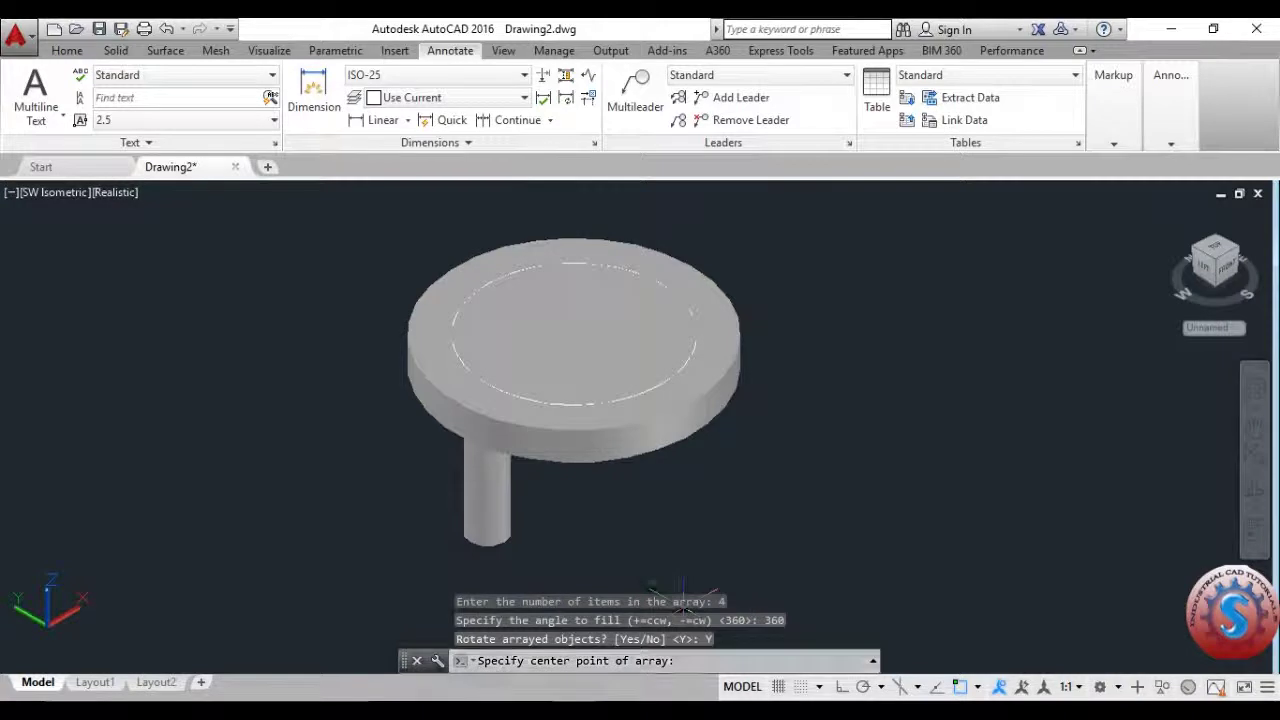
# Set the array axis from the disc centre to a point straight below it.
pyautogui.click(573, 335)
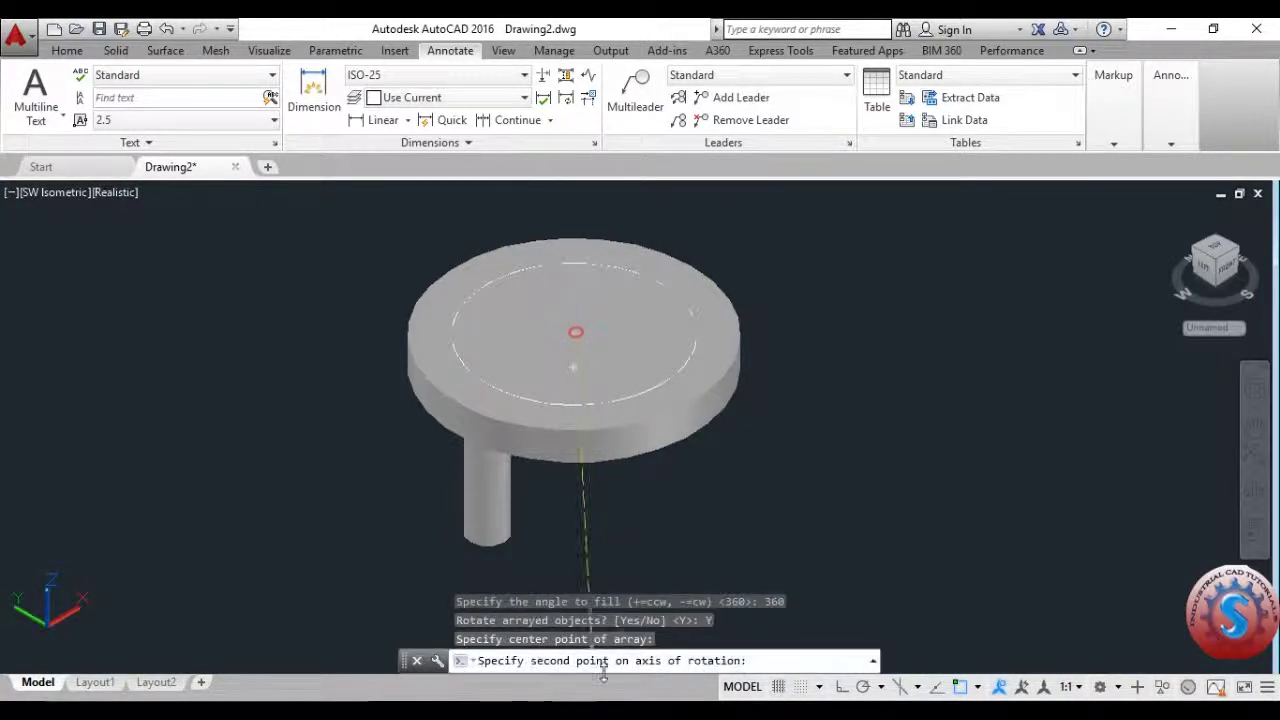
pyautogui.click(840, 686)
pyautogui.click(637, 572)
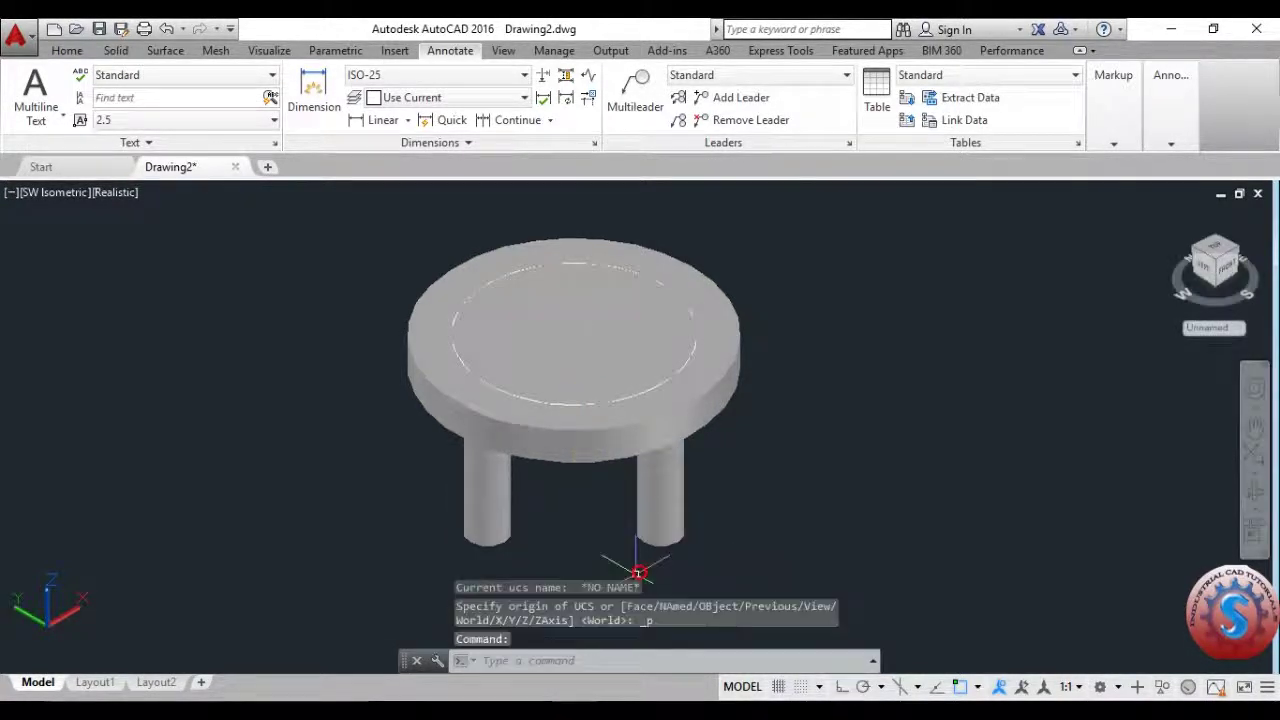
pyautogui.press('Return')
# Subtract the four cylinders from the disc, viewing it from below.
pyautogui.press('Escape')
pyautogui.press('Escape')
pyautogui.keyDown('ctrl'); pyautogui.keyDown('shift'); pyautogui.moveTo(614, 523); pyautogui.dragTo(745, 373, button='middle'); pyautogui.keyUp('shift'); pyautogui.keyUp('ctrl')
pyautogui.write('su')
pyautogui.press('Return')
pyautogui.click(471, 414)
pyautogui.press('Return')
pyautogui.click(543, 288)
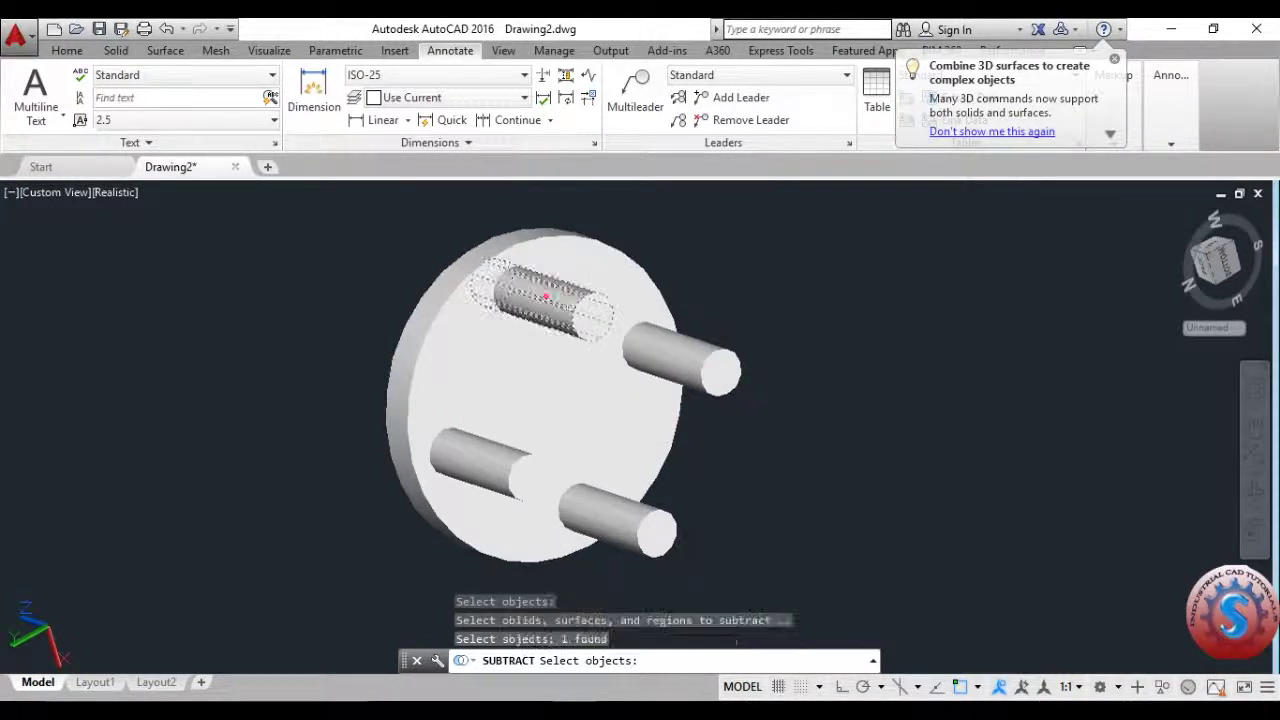
pyautogui.click(686, 348)
pyautogui.click(505, 458)
pyautogui.click(614, 521)
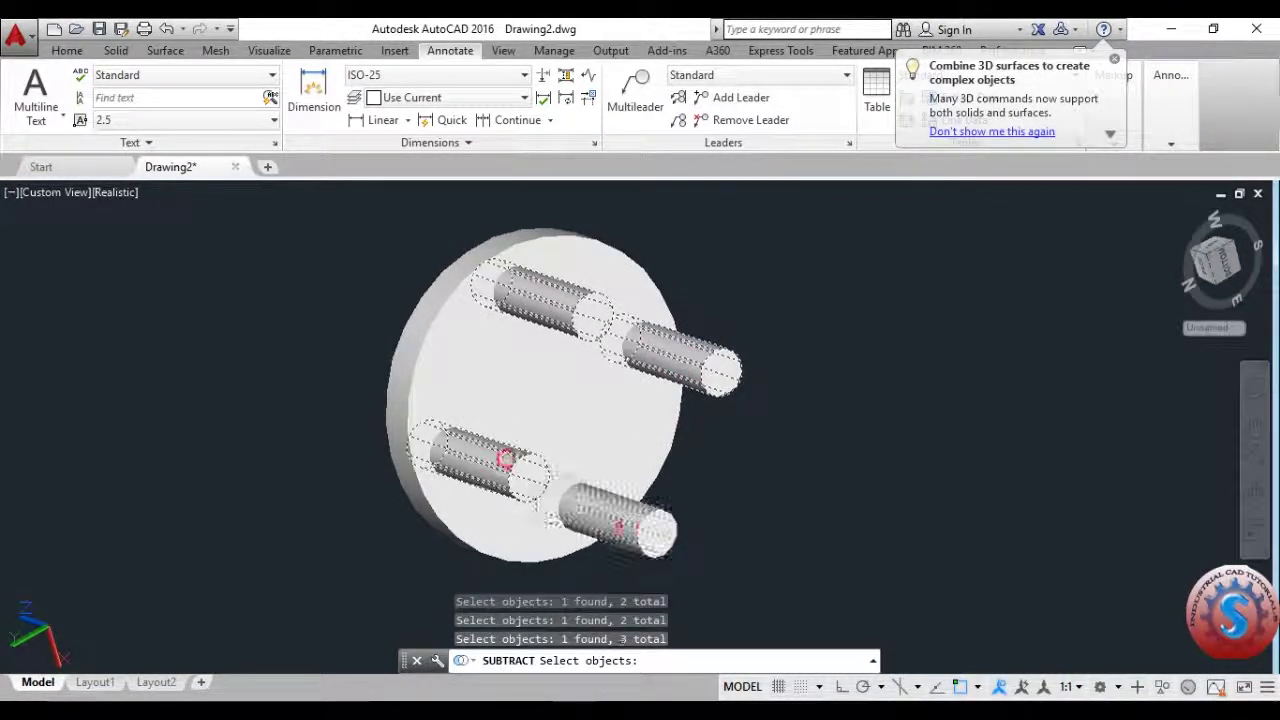
pyautogui.press('Return')
pyautogui.press('Escape')
pyautogui.press('Escape')
# Orbit the flange flat, then switch to the SW Isometric view.
pyautogui.write('3df')
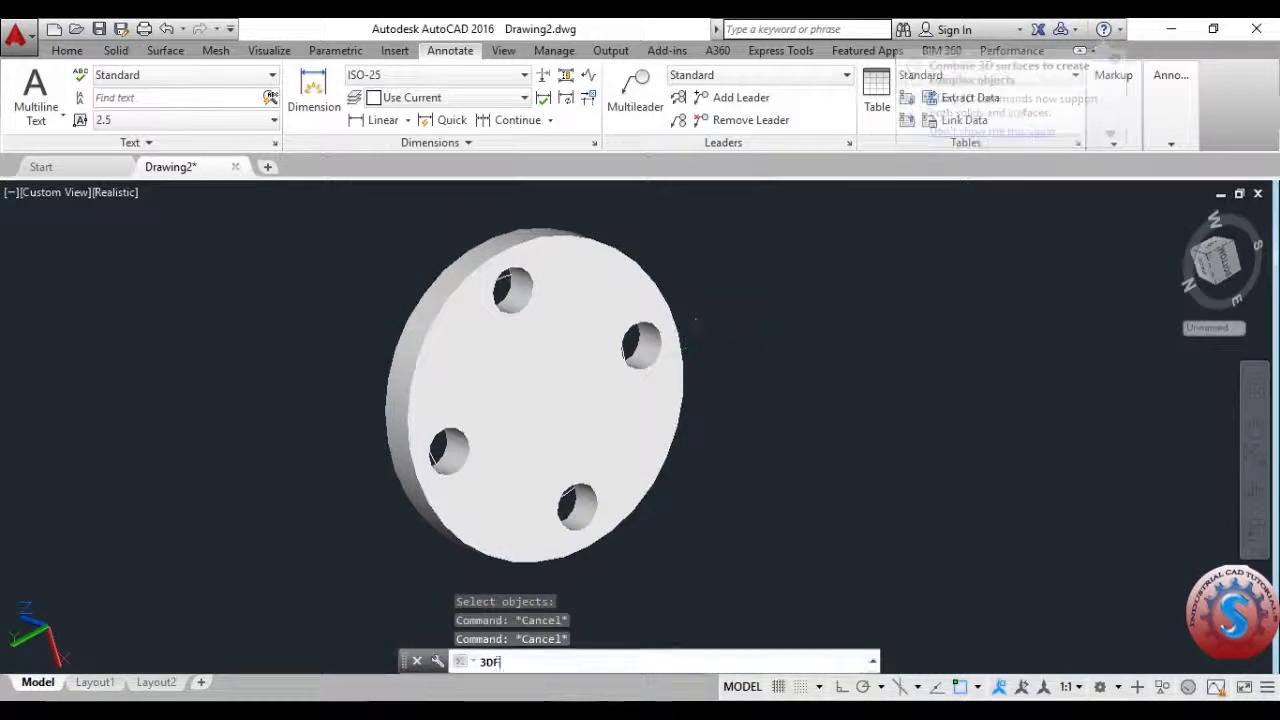
pyautogui.press('Return')
pyautogui.moveTo(703, 309); pyautogui.dragTo(686, 337)
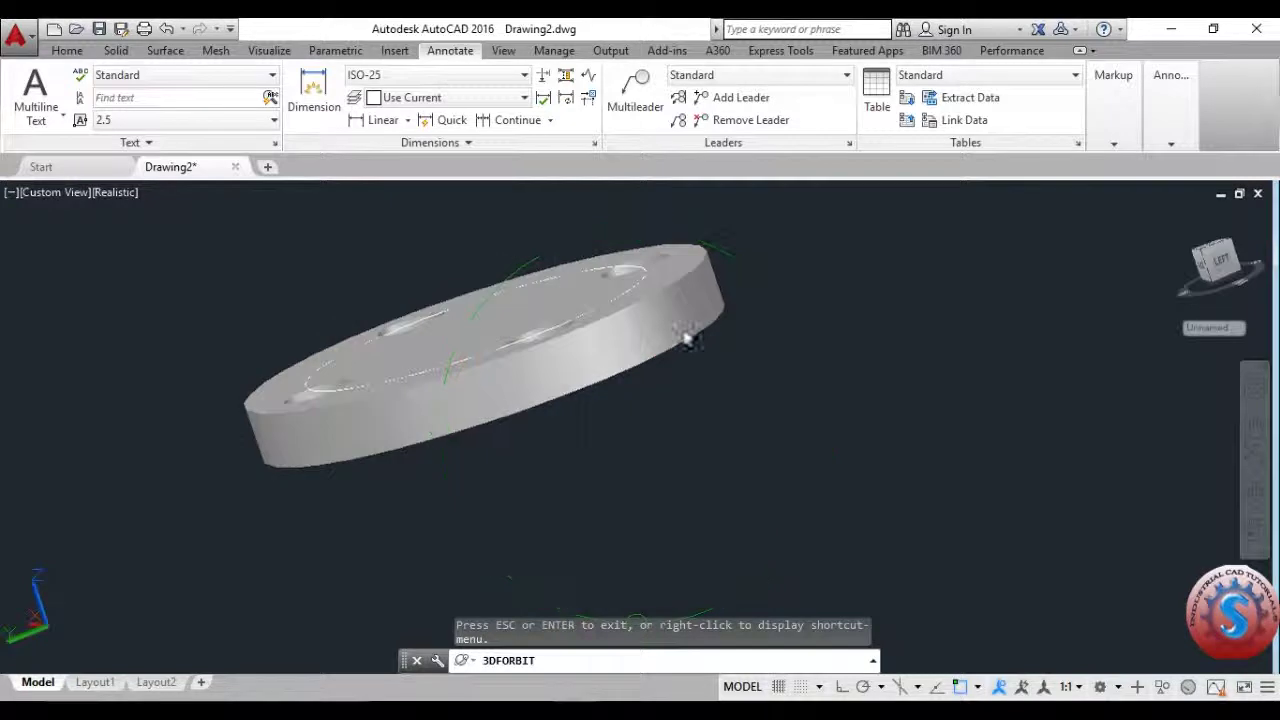
pyautogui.press('Escape')
pyautogui.click(46, 195)
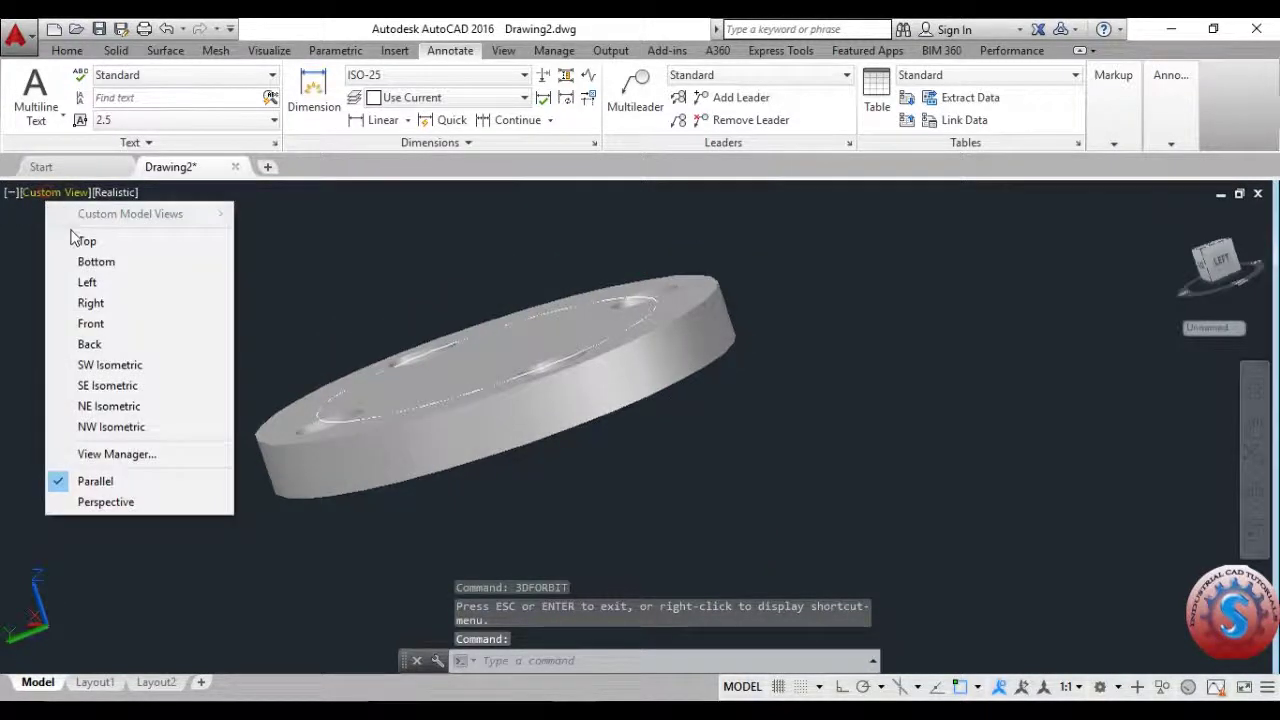
pyautogui.click(128, 367)
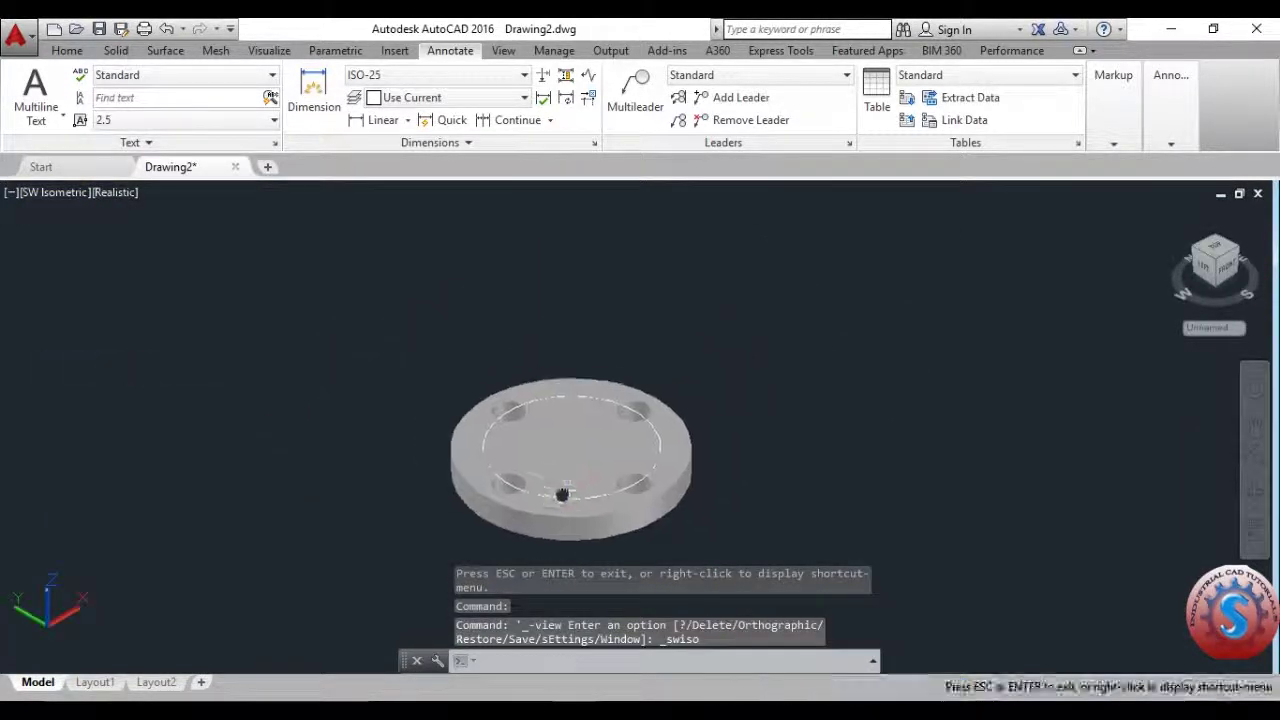
pyautogui.scroll(4, 563, 491)
# Check the RAISED FACE and R.F DEPTH columns in the FLANGE BLIND reference.
pyautogui.press('Escape')
pyautogui.press('Escape')
pyautogui.write('c')
pyautogui.press('Return')
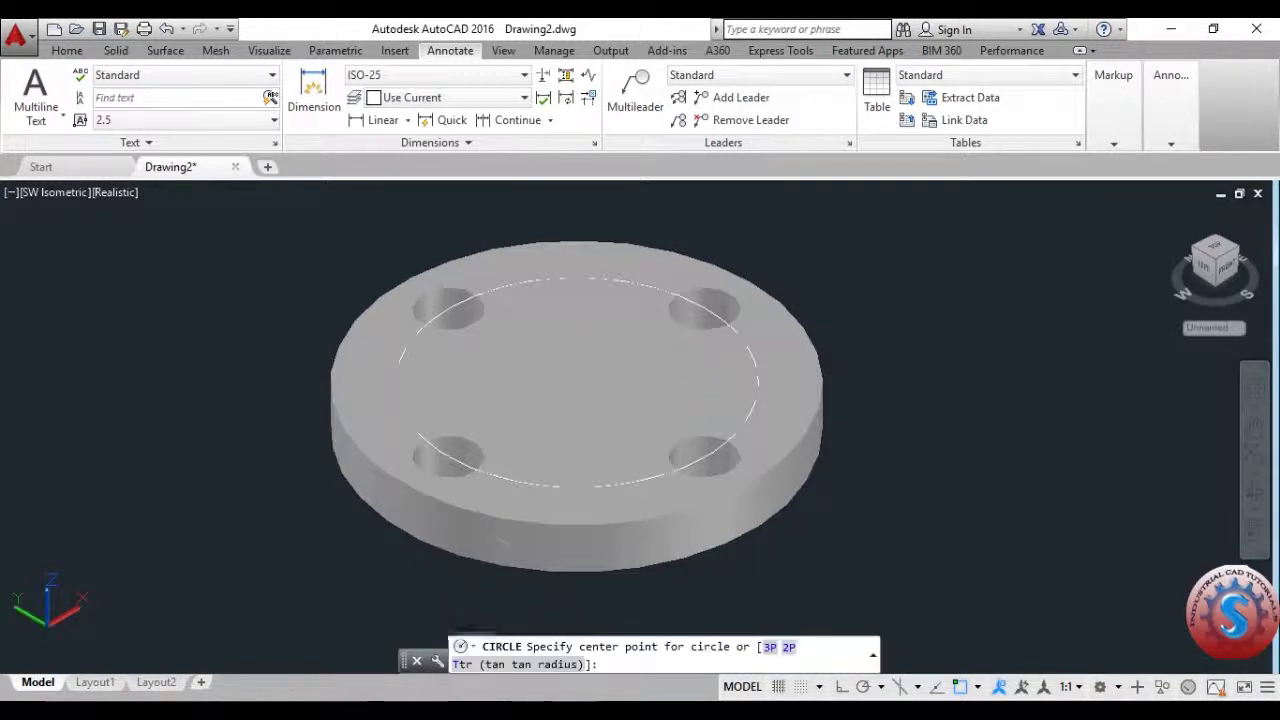
pyautogui.click(506, 674)
pyautogui.scroll(-5, 640, 420)
pyautogui.scroll(3, 790, 410)
pyautogui.scroll(2, 800, 412)
pyautogui.moveTo(820, 414)
pyautogui.mouseDown(button='middle')
pyautogui.moveTo(863, 414)
pyautogui.moveTo(615, 418)
pyautogui.mouseUp(button='middle')
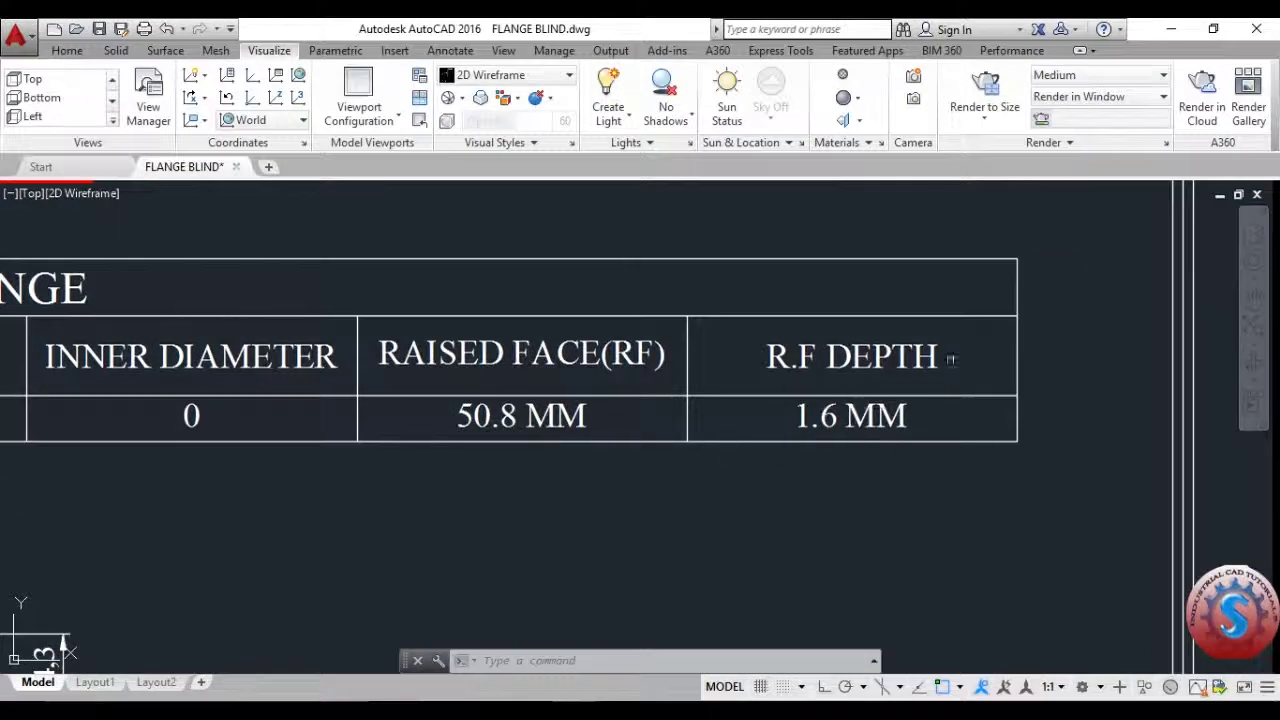
# Return to Drawing2 and restart the CIRCLE command.
pyautogui.click(1170, 29)
pyautogui.press('Escape')
pyautogui.press('Escape')
pyautogui.press('Escape')
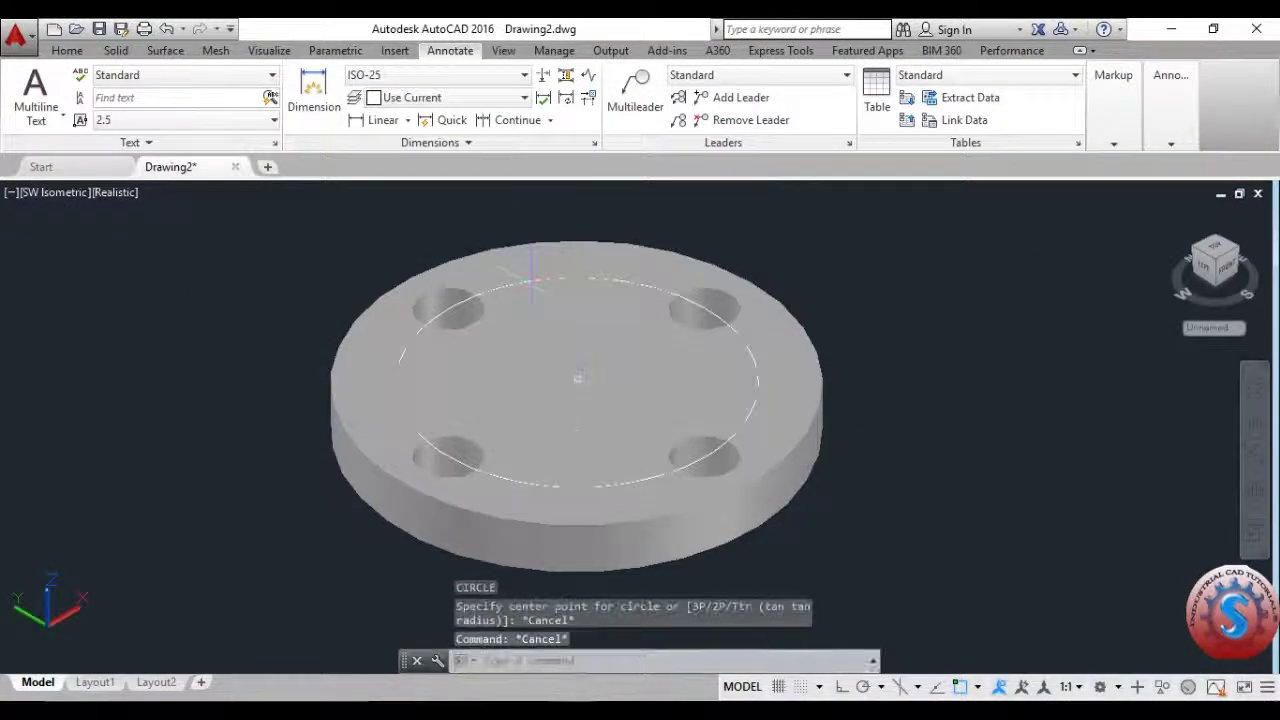
pyautogui.press('Return')
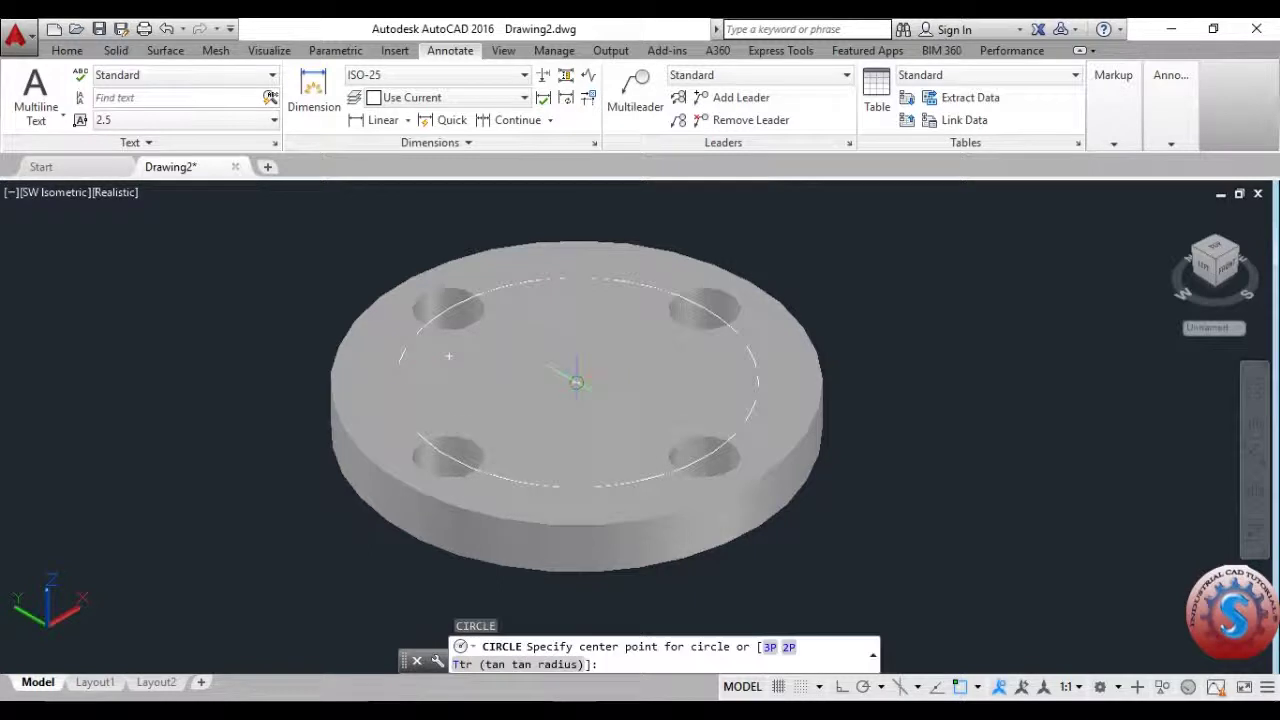
# Draw a 50.8 diameter circle at the flange centre.
pyautogui.click(577, 381)
pyautogui.write('D')
pyautogui.press('Return')
pyautogui.write('50.8')
pyautogui.press('Return')
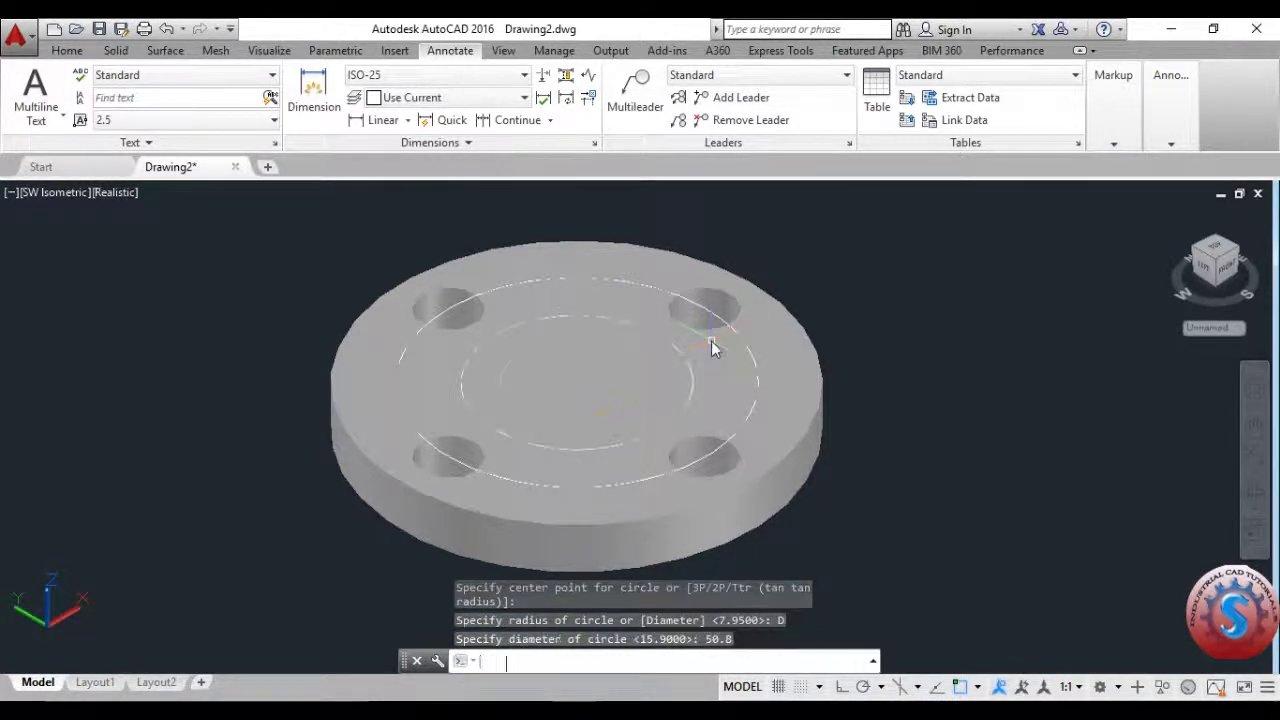
pyautogui.moveTo(704, 355)
pyautogui.mouseDown(button='middle')
pyautogui.moveTo(651, 386)
pyautogui.moveTo(746, 348)
pyautogui.mouseUp(button='middle')
pyautogui.press('Escape')
pyautogui.press('Escape')
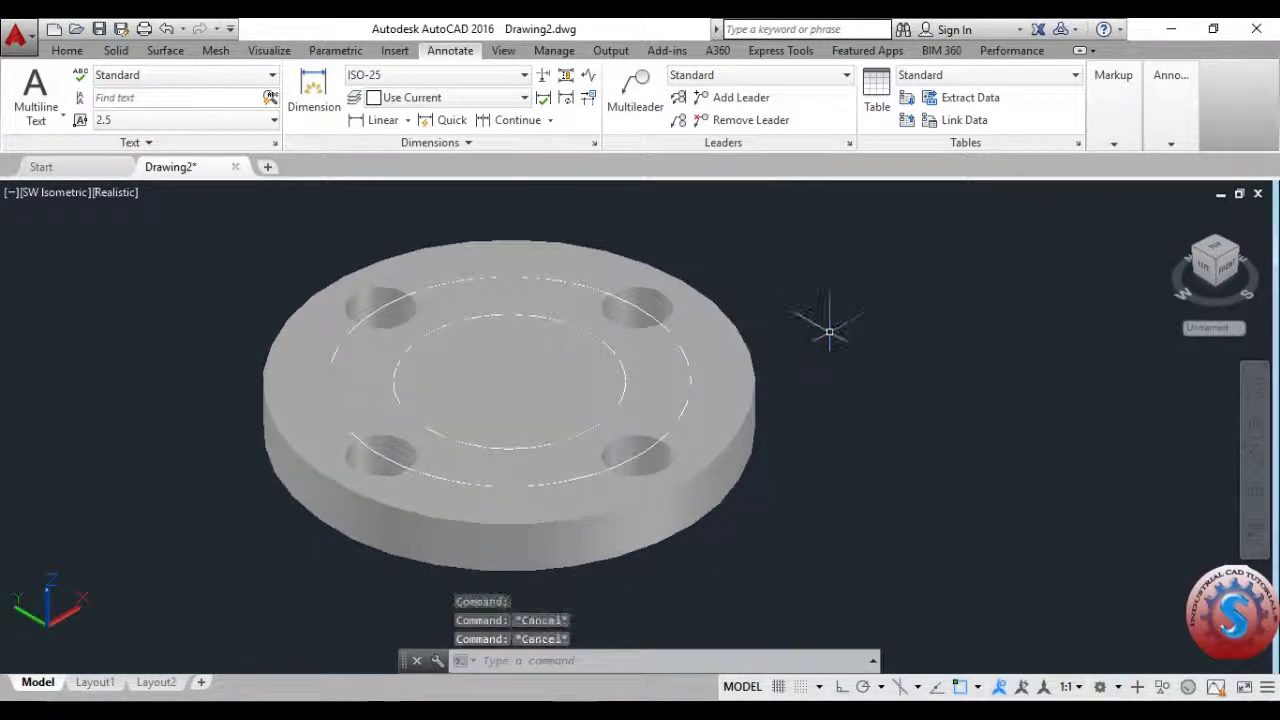
# Extrude the 50.8 circle 1.6 high as the raised face.
pyautogui.write('EXT')
pyautogui.press('Return')
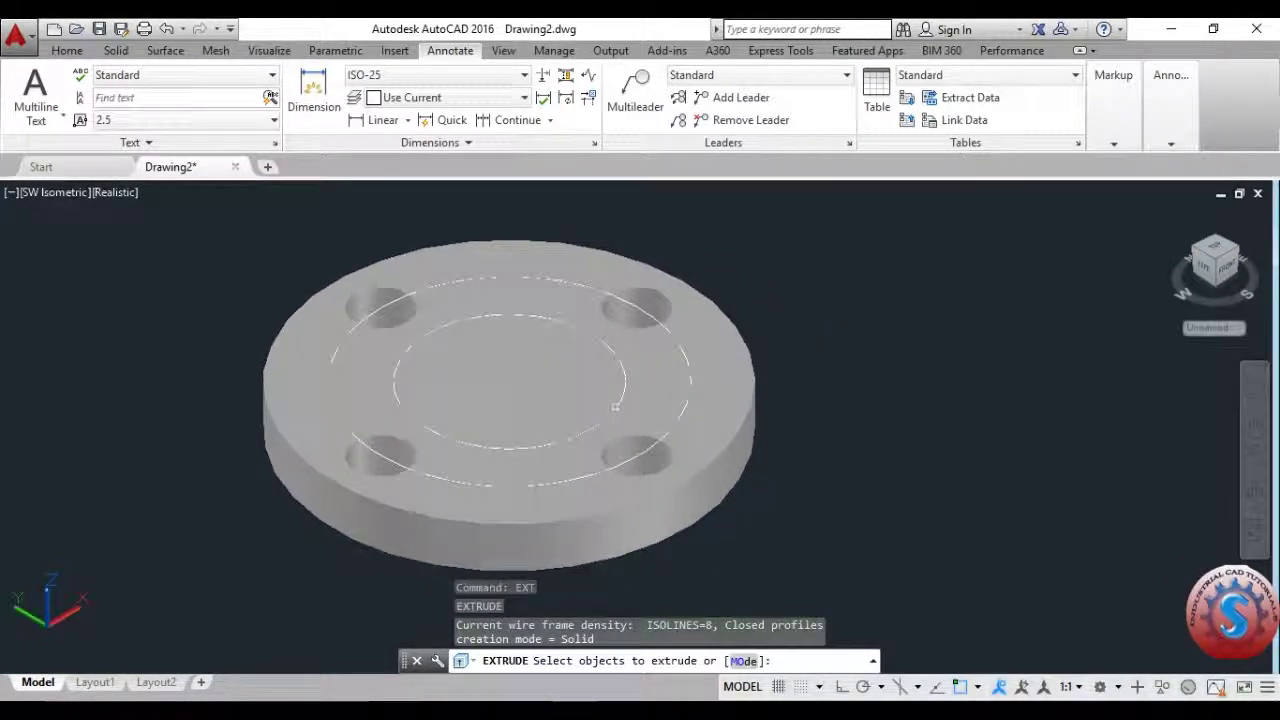
pyautogui.click(619, 399)
pyautogui.press('Return')
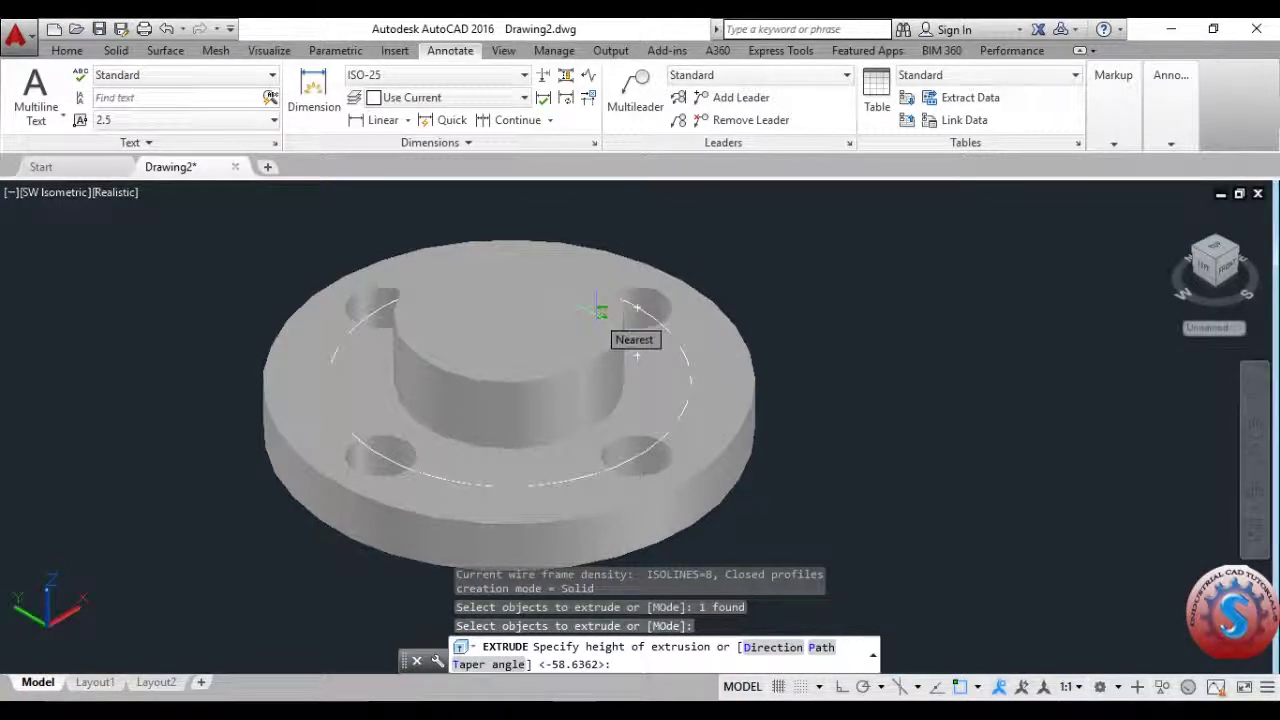
pyautogui.press('Return')
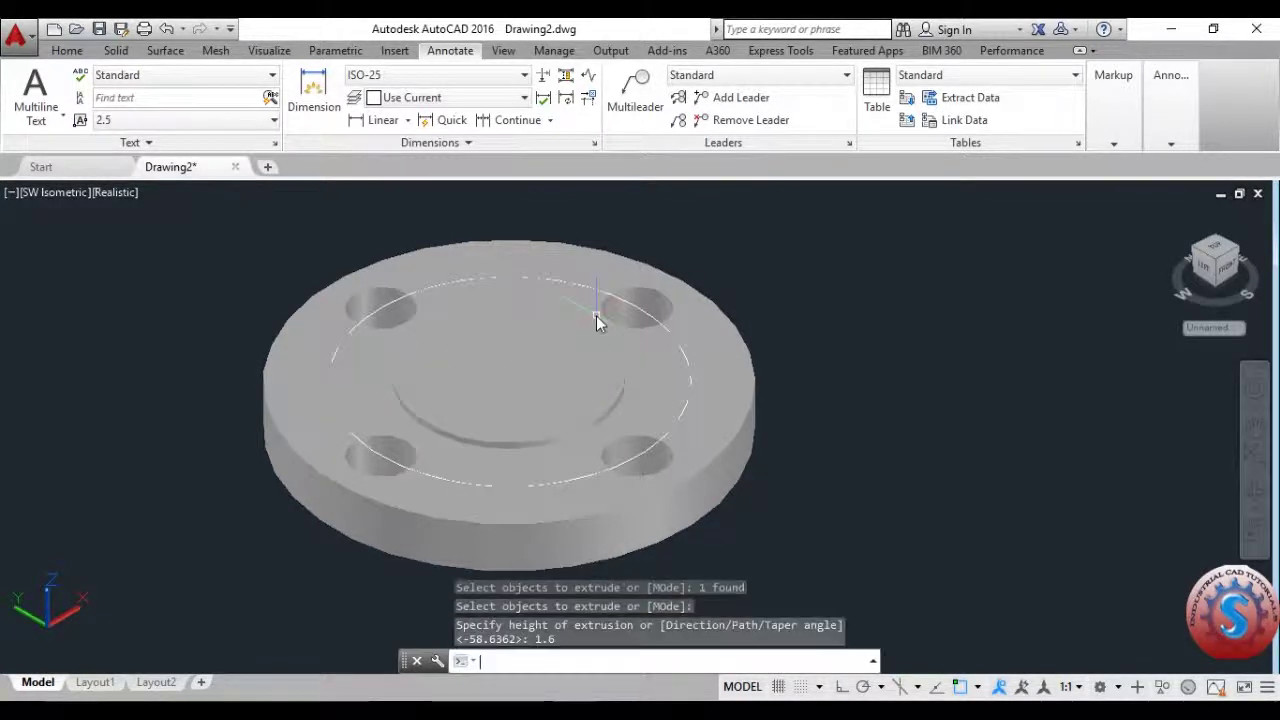
pyautogui.scroll(-4, 652, 440)
pyautogui.write('3dforbit')
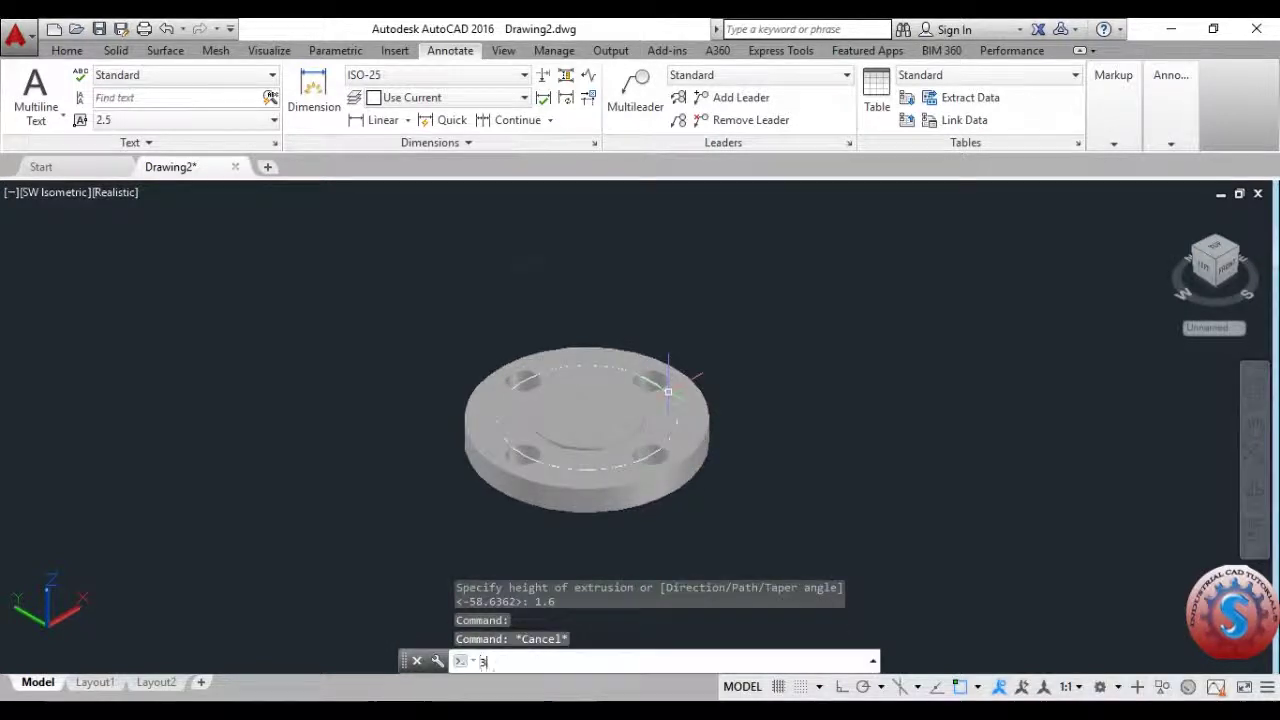
pyautogui.press('Return')
# Erase the leftover 79.4 bolt-circle construction circle.
pyautogui.moveTo(662, 350); pyautogui.dragTo(603, 394)
pyautogui.press('Escape')
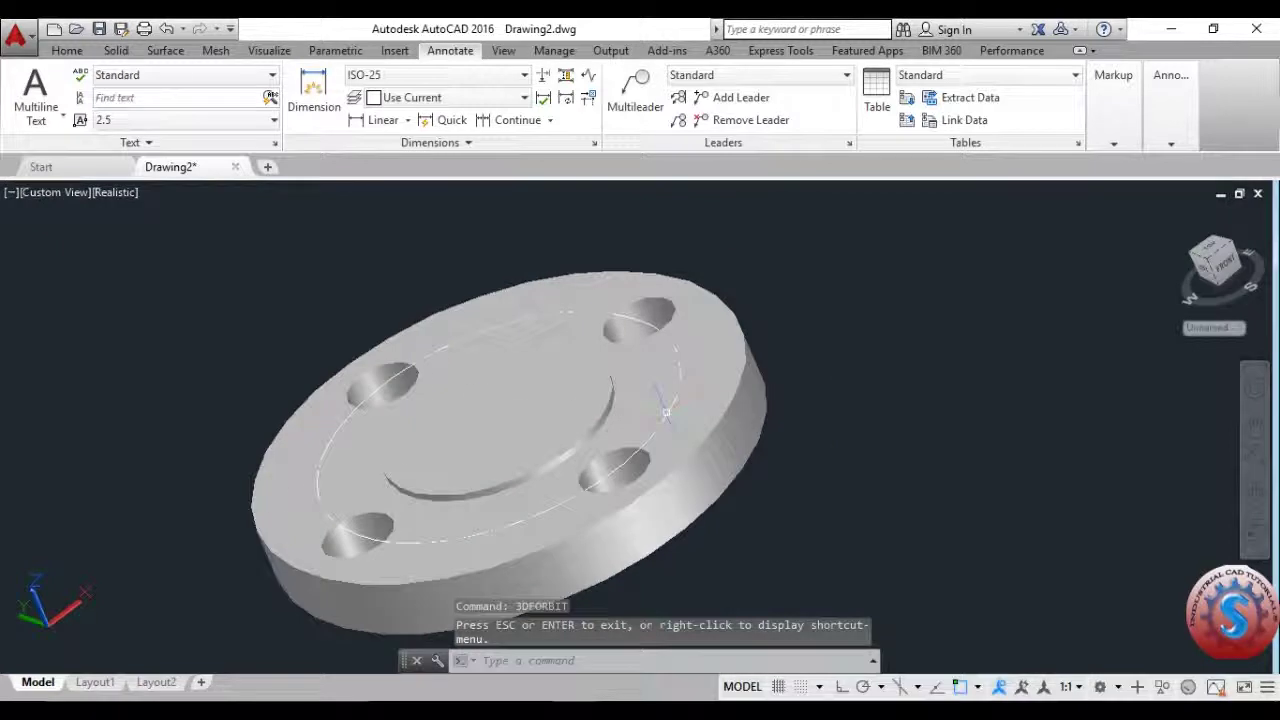
pyautogui.scroll(5, 666, 414)
pyautogui.scroll(2, 666, 414)
pyautogui.click(668, 406)
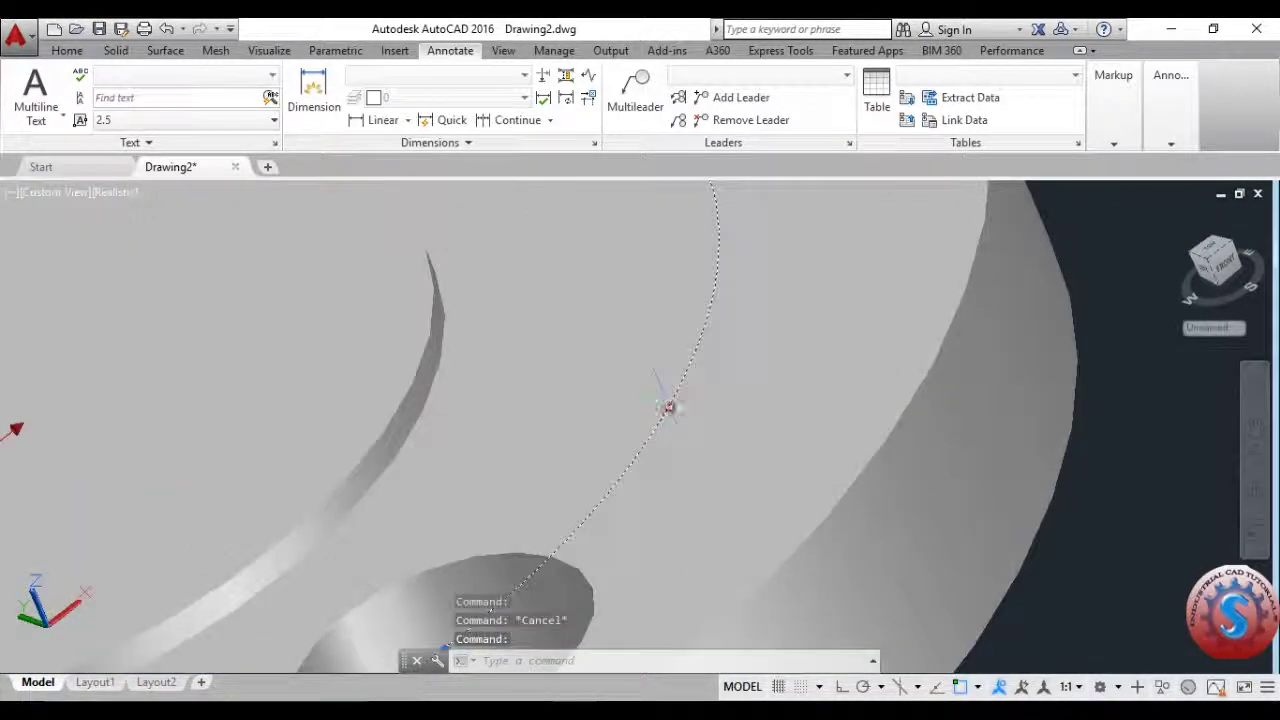
pyautogui.press('Delete')
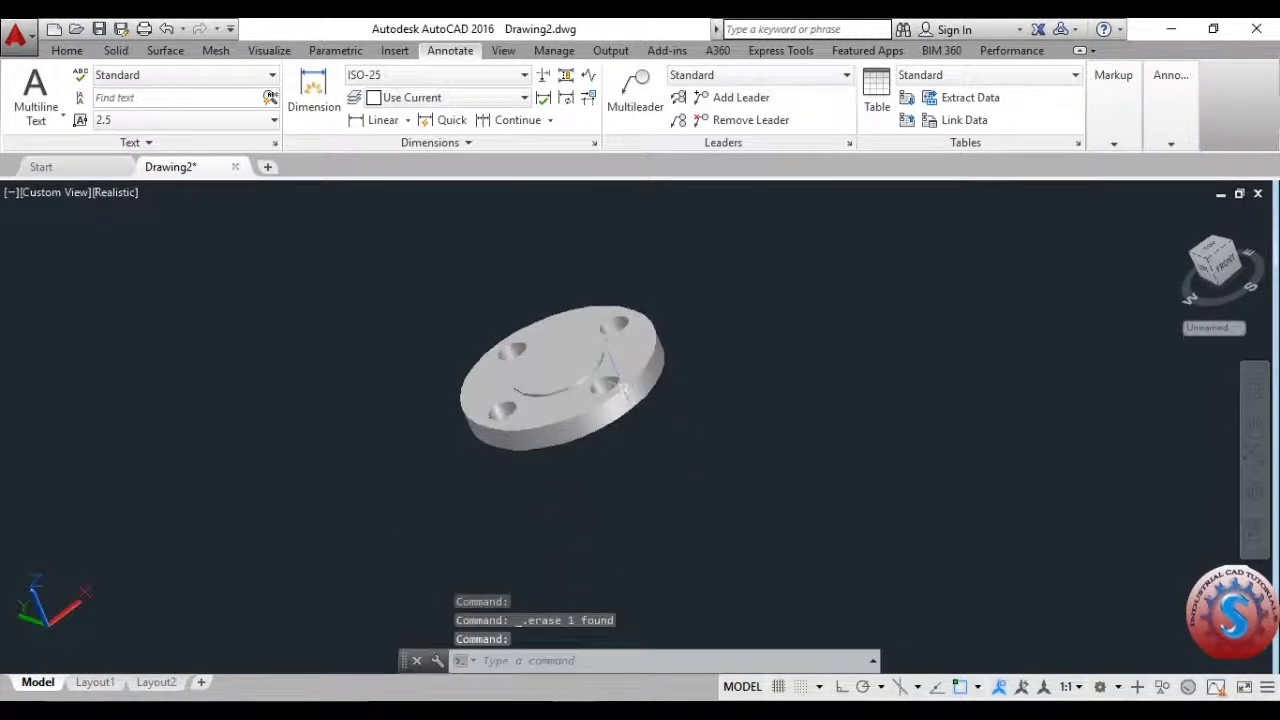
# Orbit the flange through top and edge-on views to inspect it.
pyautogui.keyDown('ctrl'); pyautogui.keyDown('shift'); pyautogui.middleClick(623, 388); pyautogui.keyUp('shift'); pyautogui.keyUp('ctrl')
pyautogui.keyDown('ctrl'); pyautogui.keyDown('shift'); pyautogui.moveTo(614, 316); pyautogui.dragTo(700, 391, button='middle'); pyautogui.keyUp('shift'); pyautogui.keyUp('ctrl')
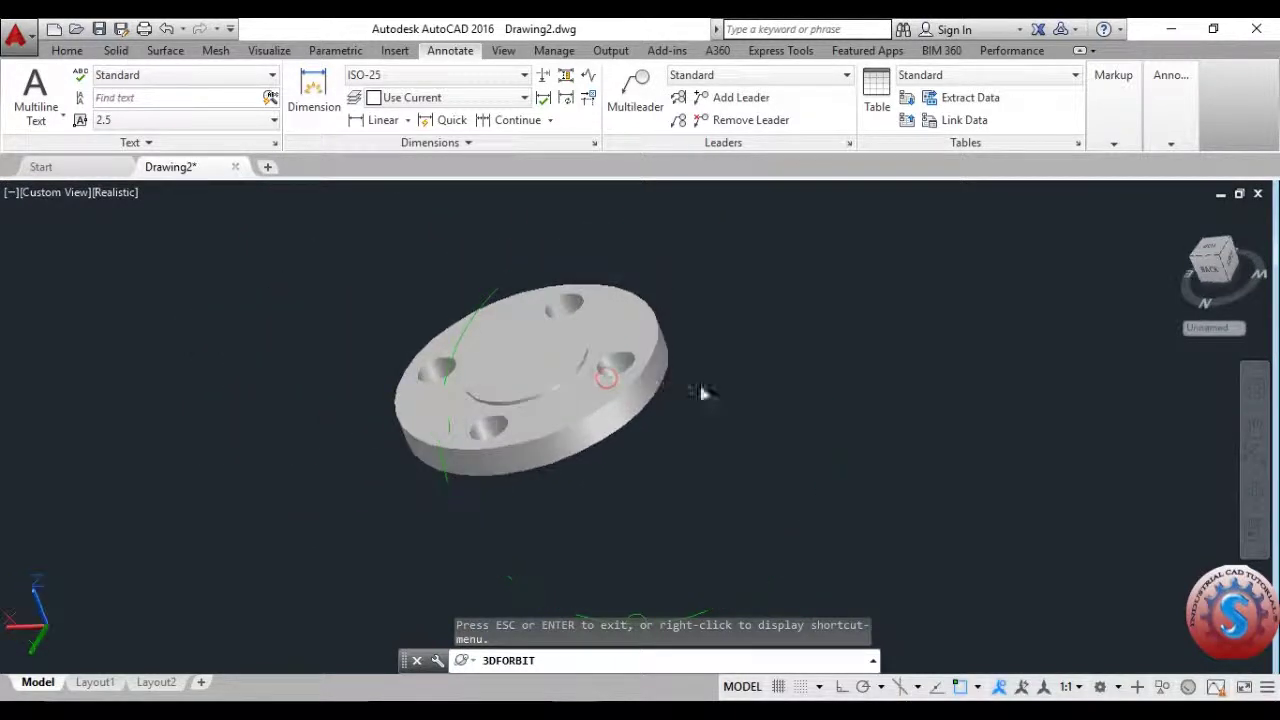
pyautogui.press('Escape')
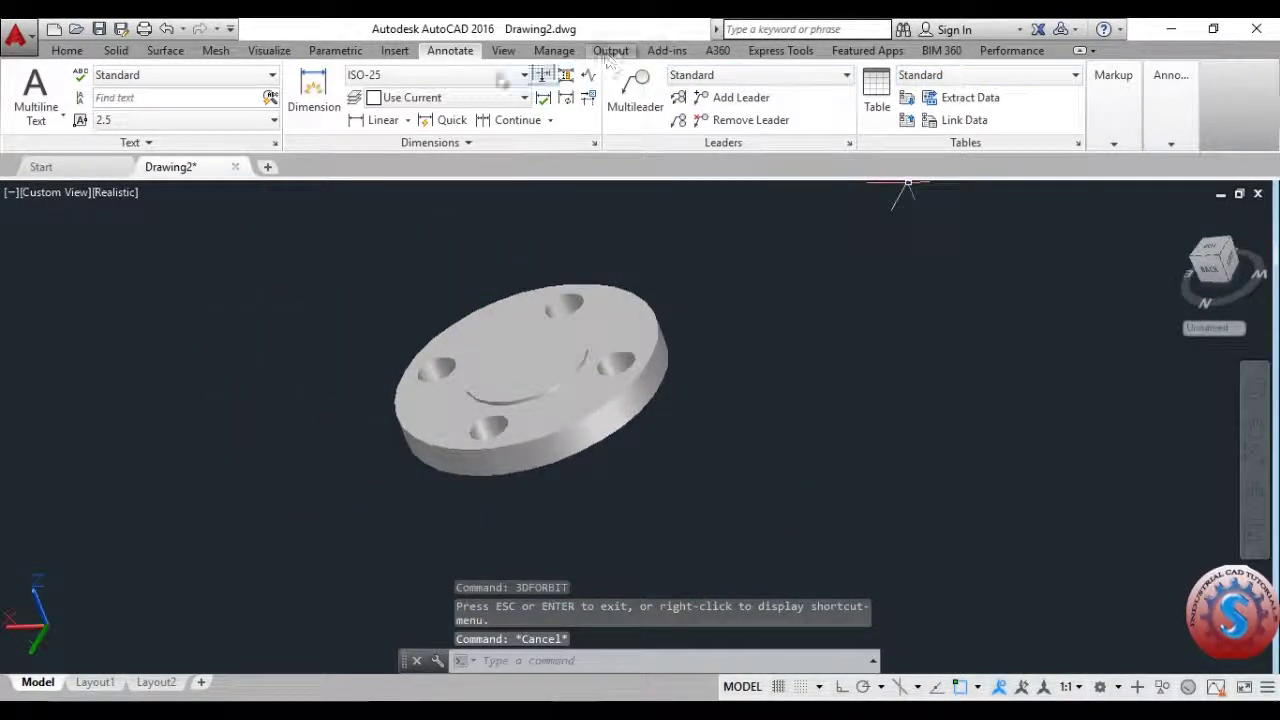
pyautogui.click(216, 51)
# Open the Materials Browser's Metal library and undo an accidental gold material.
pyautogui.click(268, 50)
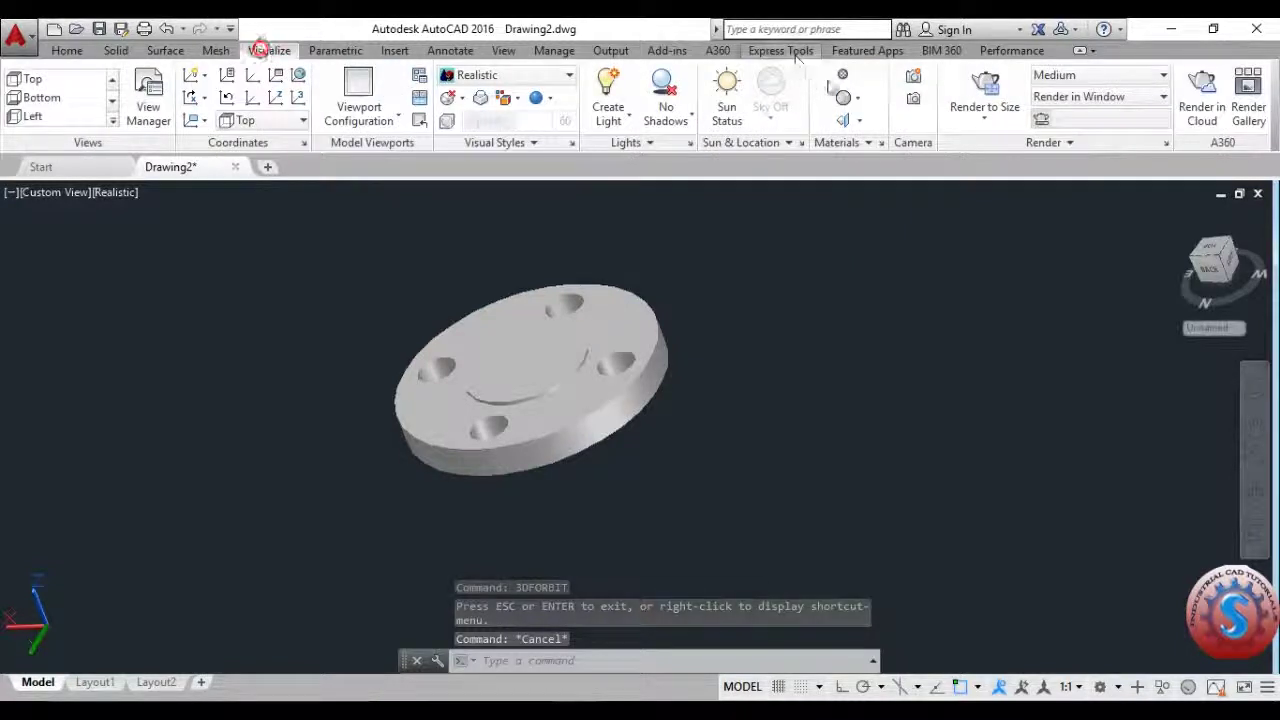
pyautogui.click(843, 80)
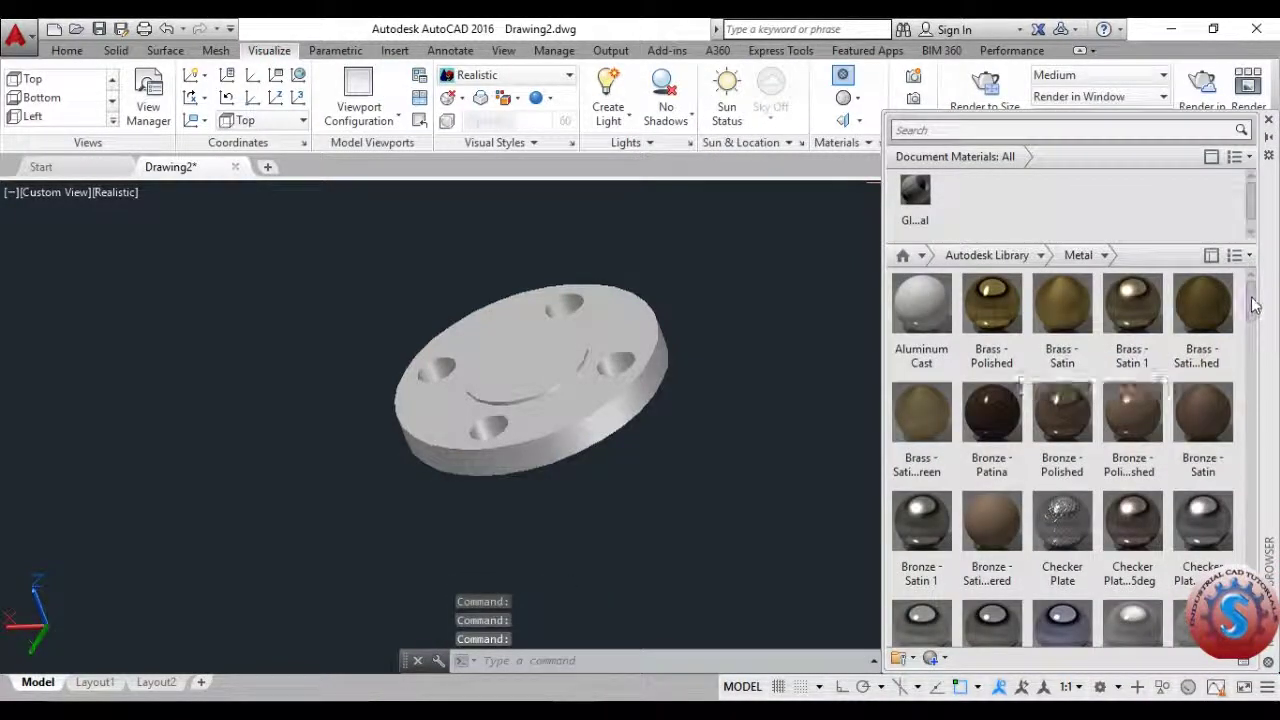
pyautogui.click(1041, 257)
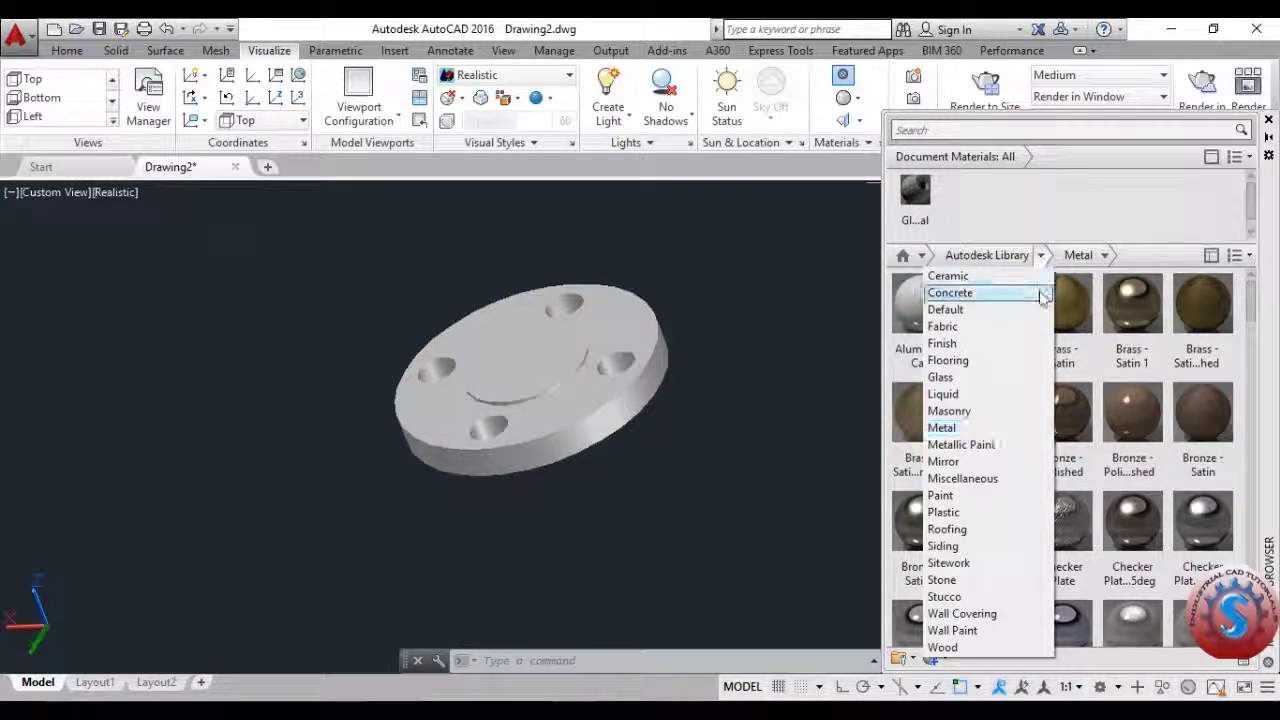
pyautogui.click(1040, 255)
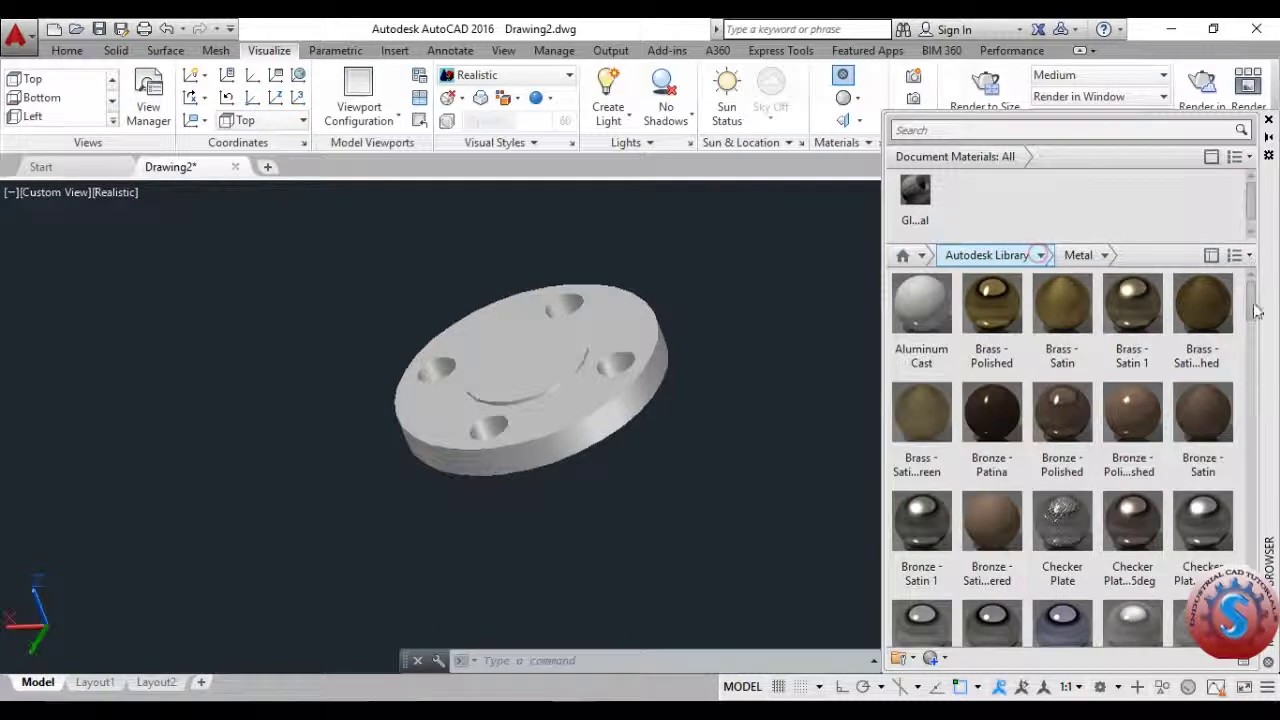
pyautogui.moveTo(1255, 305); pyautogui.dragTo(530, 365)
pyautogui.scroll(3, 650, 370)
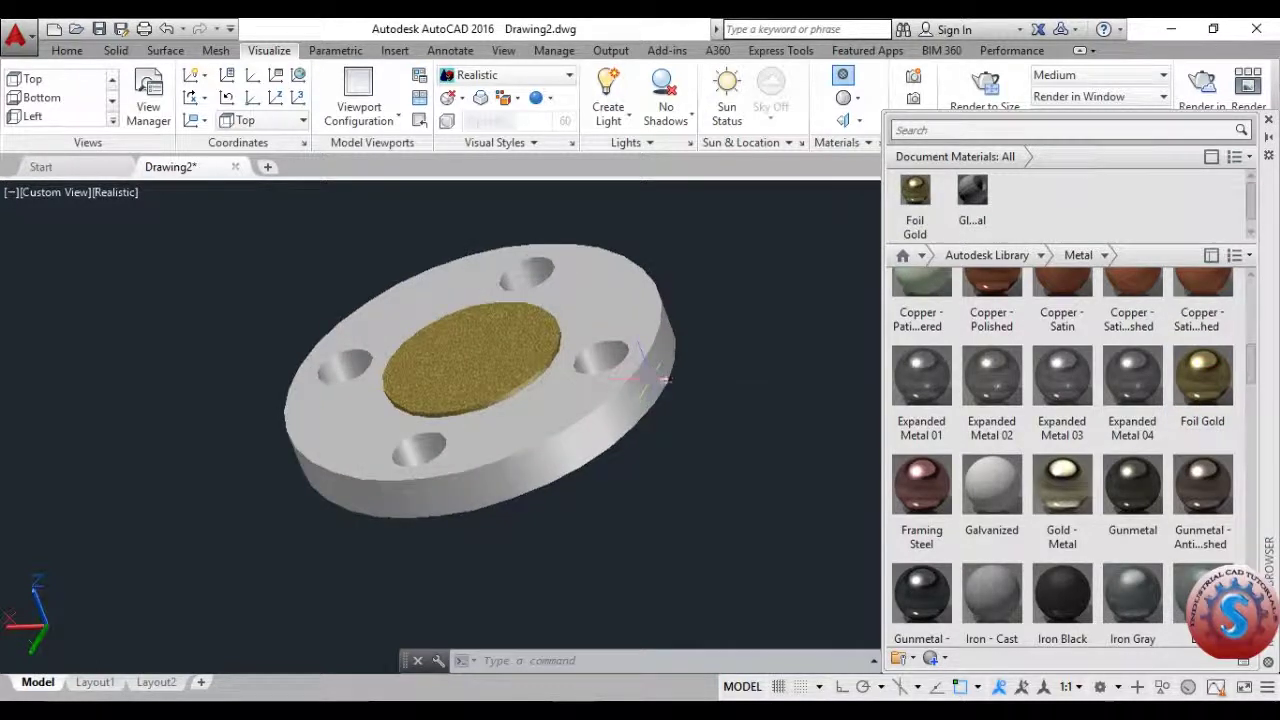
pyautogui.scroll(-2, 718, 400)
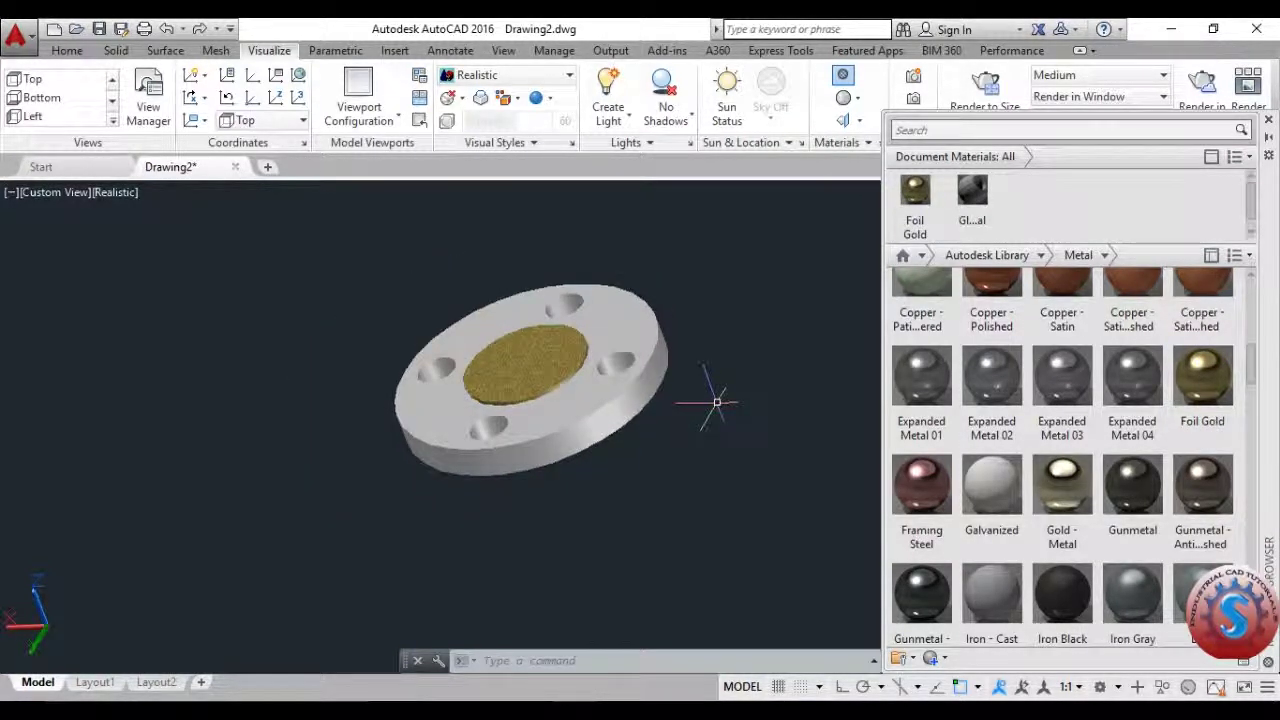
pyautogui.hotkey('ctrl', 'z')
# Apply Stainless Steel - Bright to the raised face and flange body.
pyautogui.moveTo(1256, 372); pyautogui.dragTo(1256, 457)
pyautogui.moveTo(1200, 515); pyautogui.dragTo(550, 354)
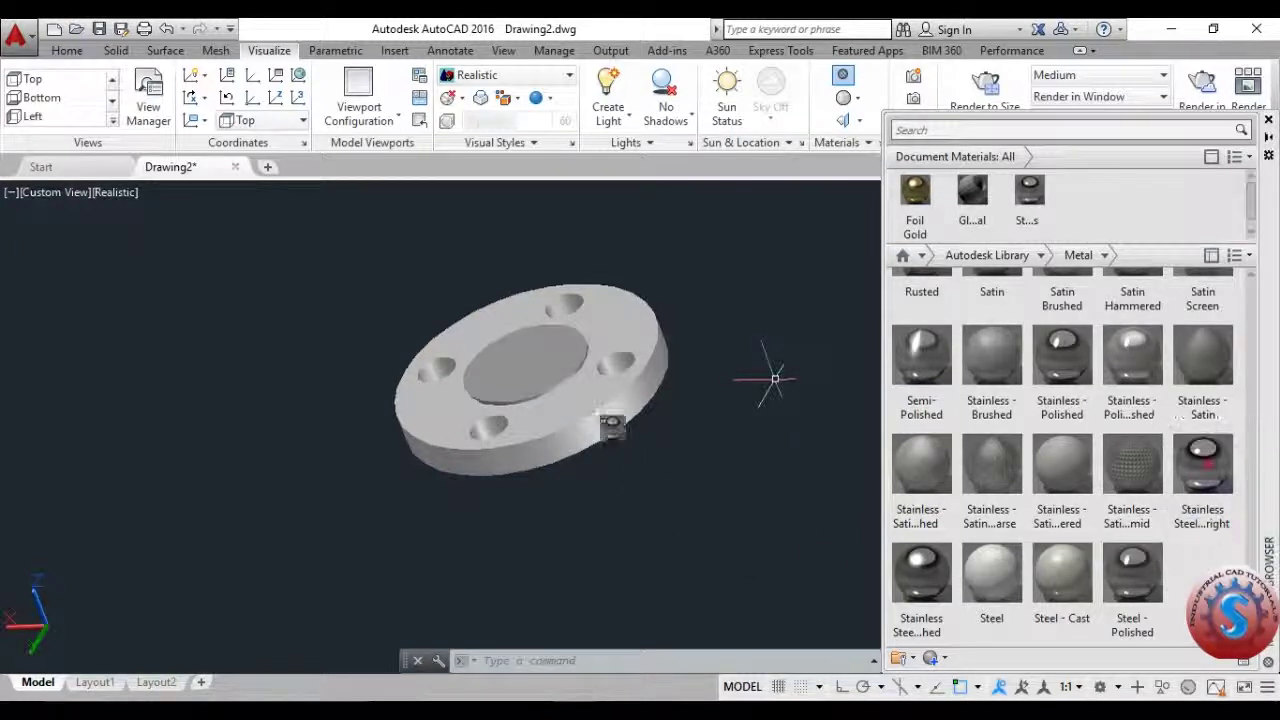
pyautogui.moveTo(1200, 514); pyautogui.dragTo(632, 426)
pyautogui.write('3dforbit')
pyautogui.press('Return')
pyautogui.moveTo(749, 277); pyautogui.dragTo(754, 431)
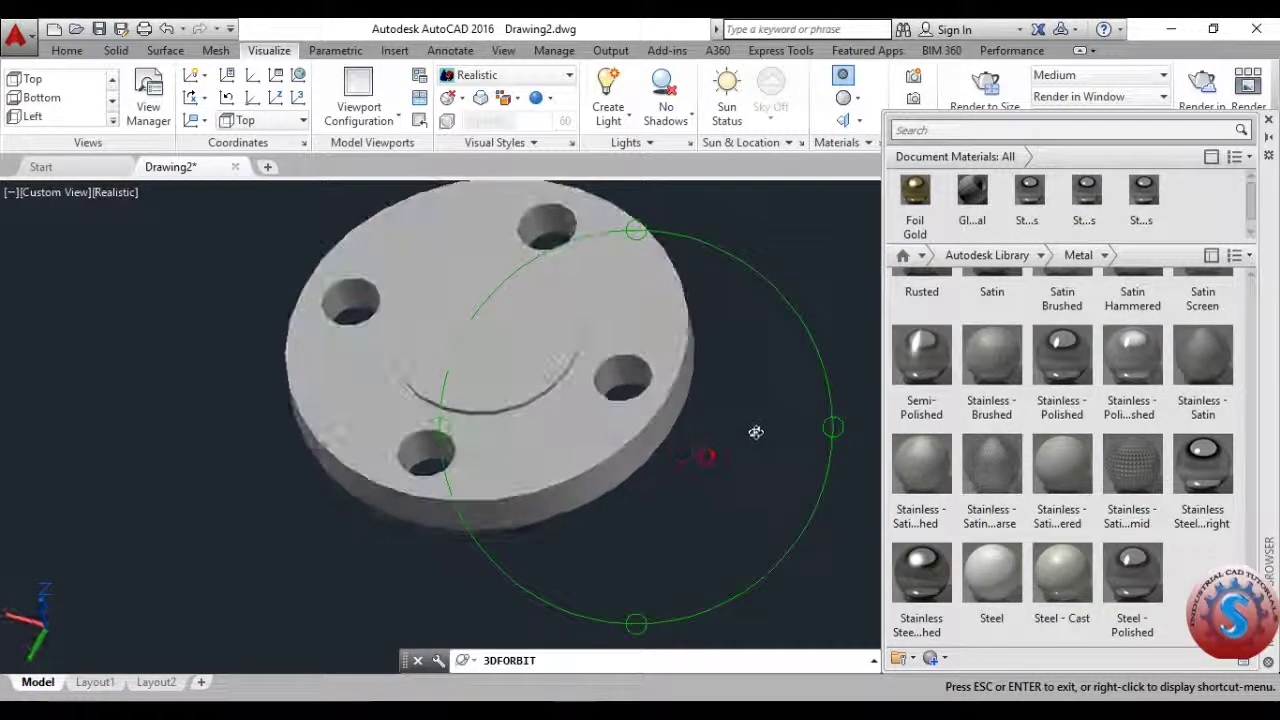
pyautogui.press('Escape')
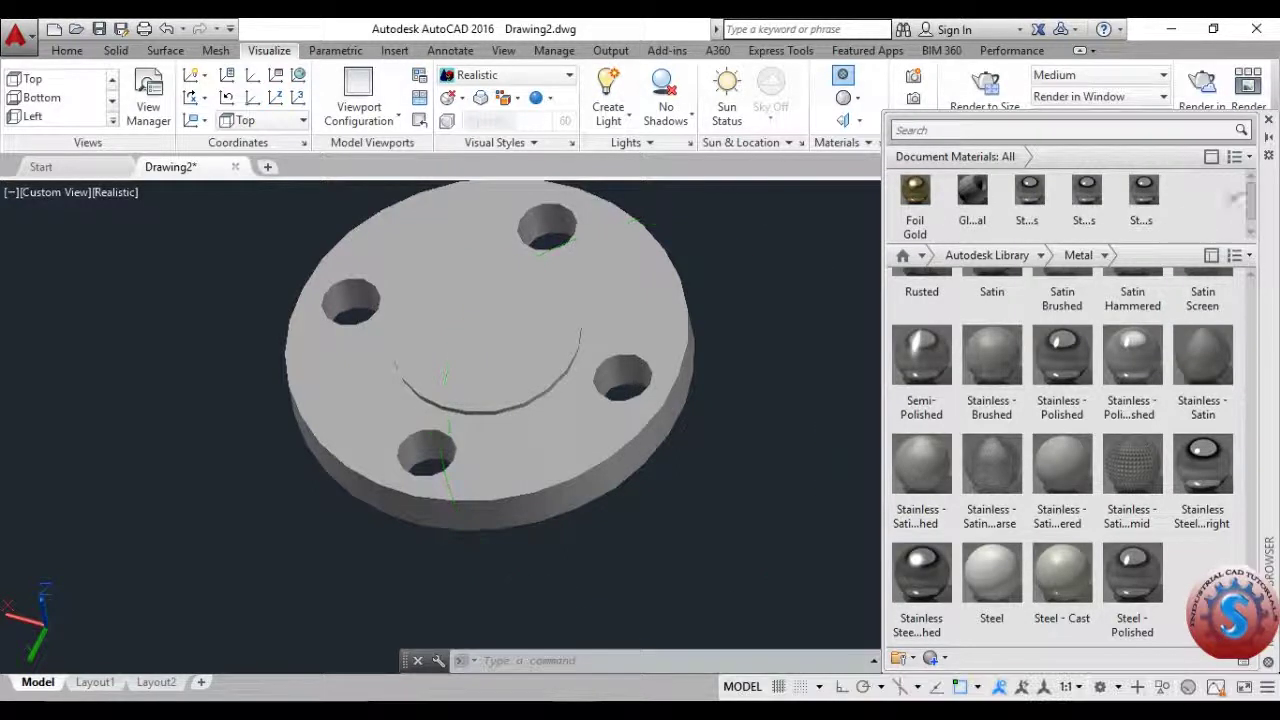
# Close the Materials Browser and split the view into Four: Equal viewports.
pyautogui.click(1268, 121)
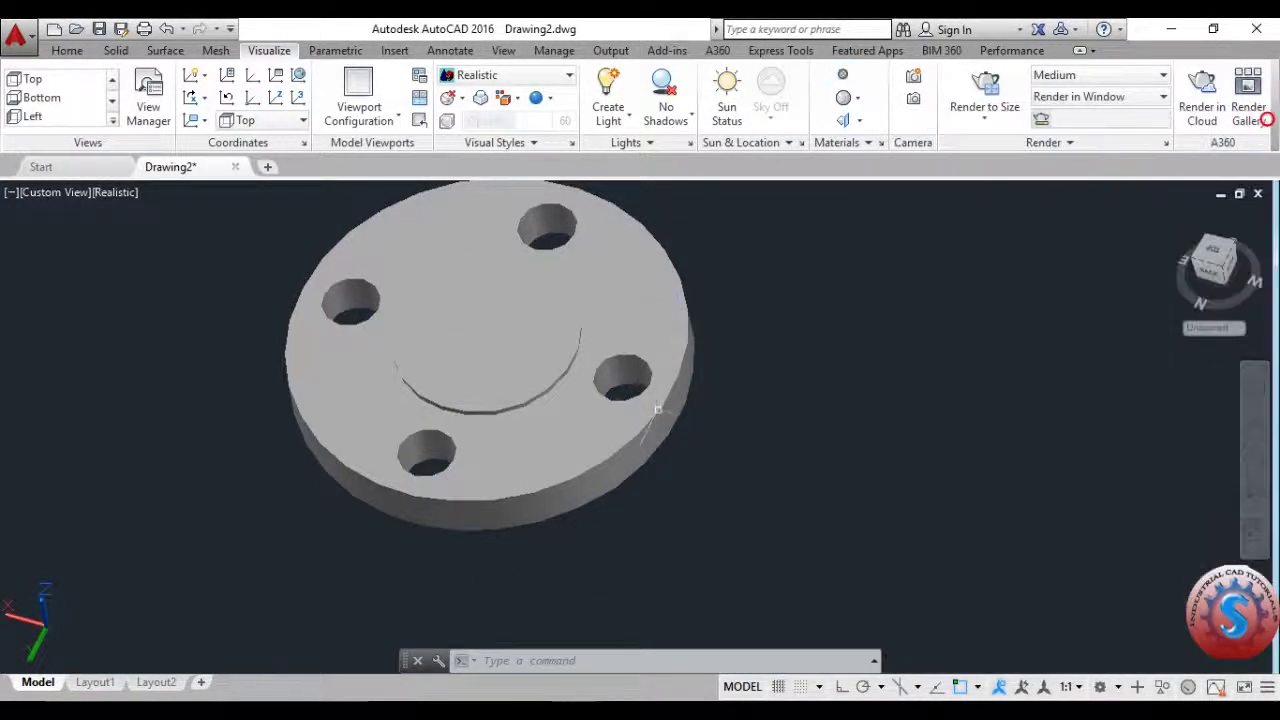
pyautogui.click(375, 107)
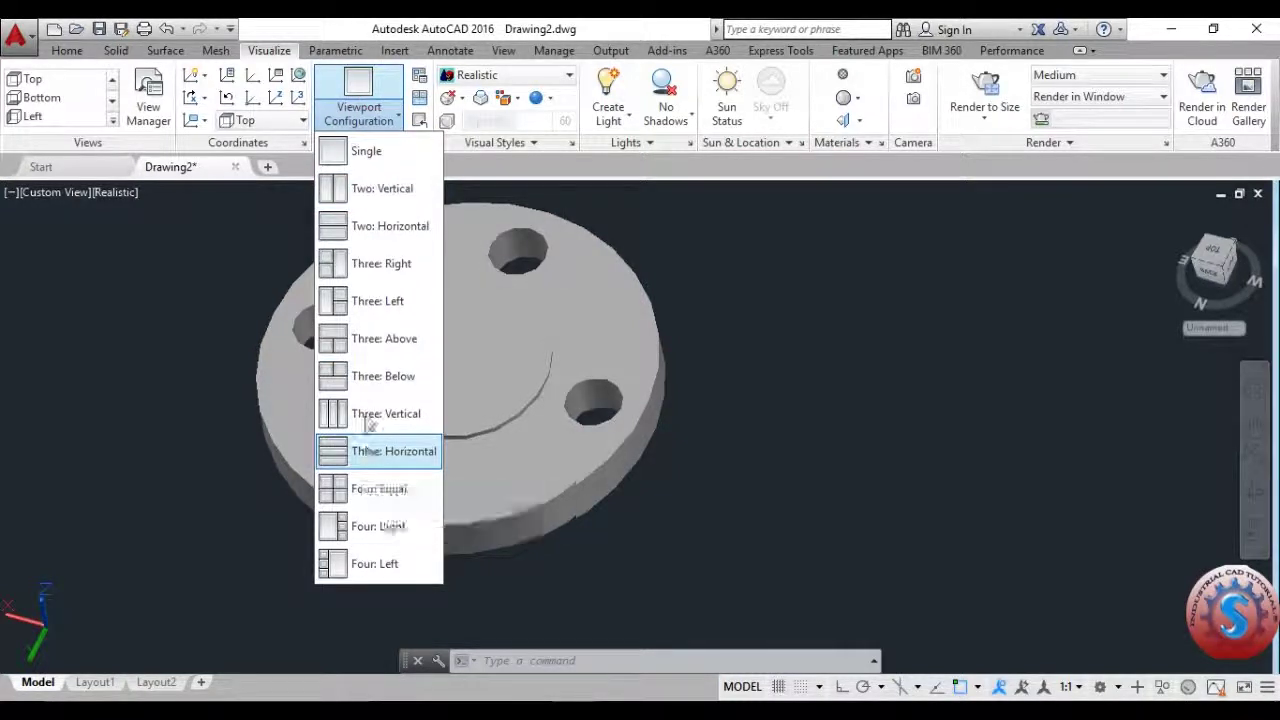
pyautogui.click(370, 489)
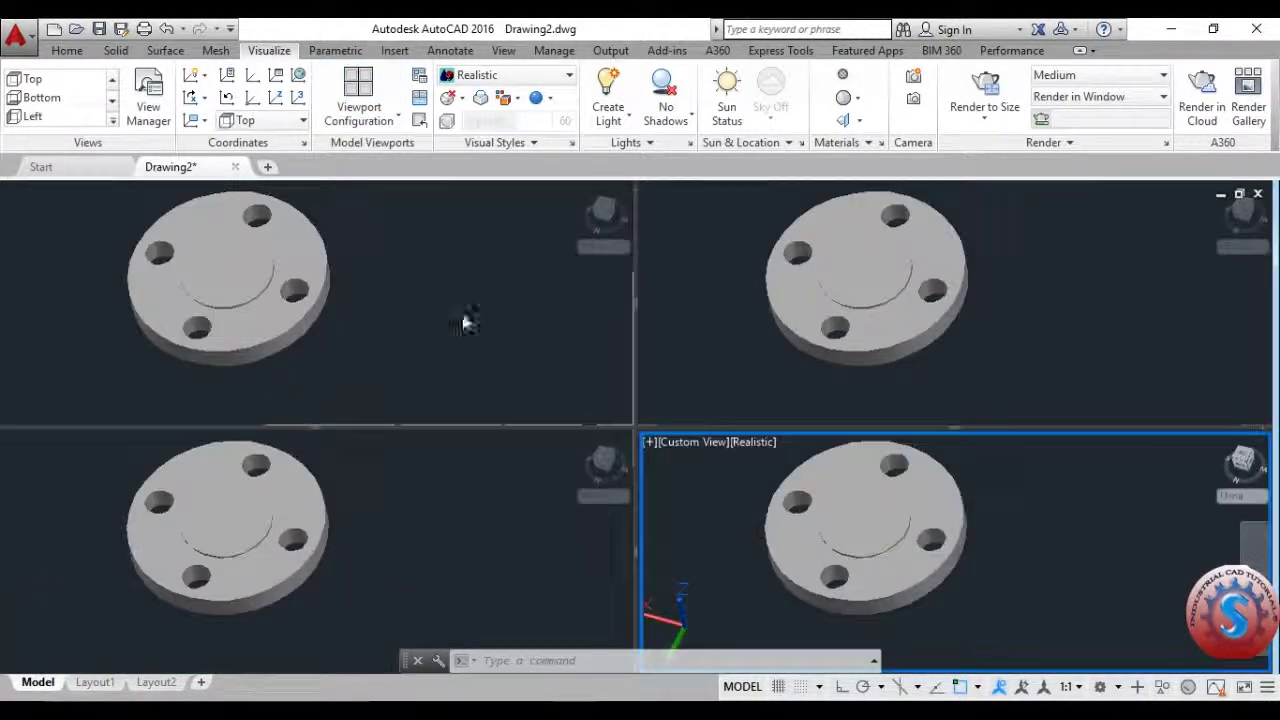
# Set the top-left viewport to the Left view.
pyautogui.click(405, 305)
pyautogui.keyDown('shift'); pyautogui.moveTo(400, 305); pyautogui.dragTo(489, 354, button='middle'); pyautogui.keyUp('shift')
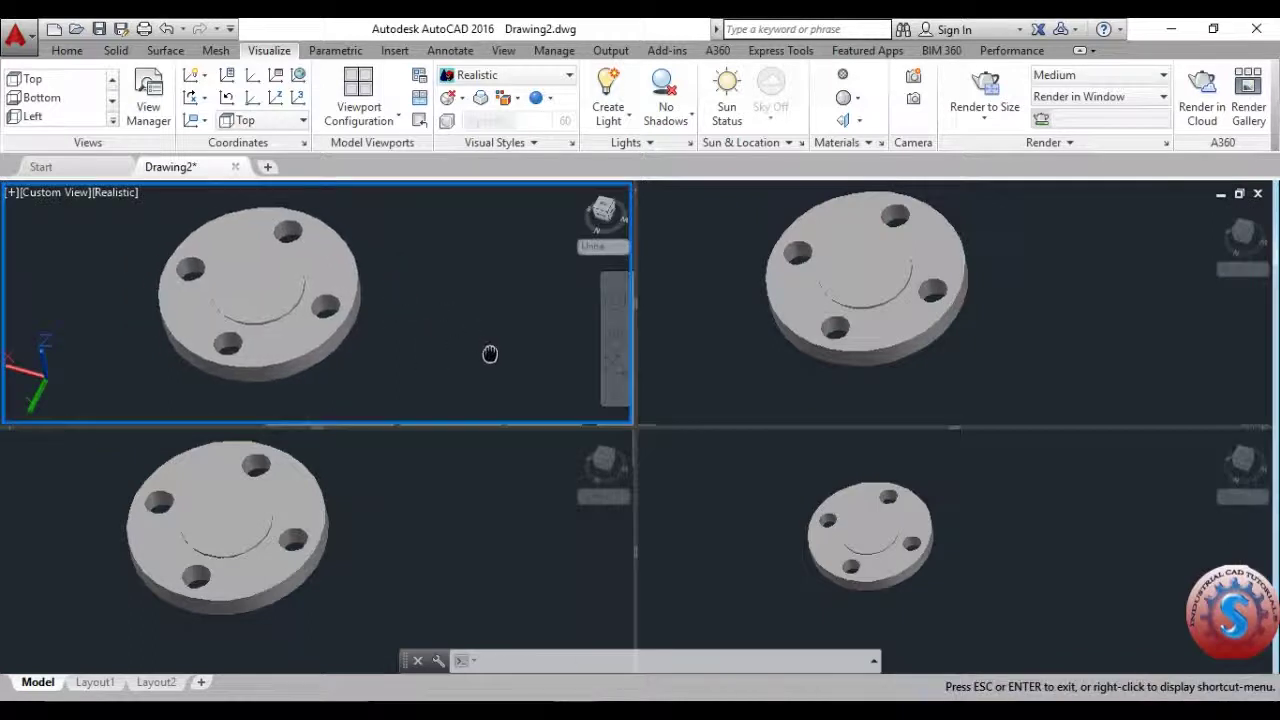
pyautogui.write('3dforbit')
pyautogui.press('Return')
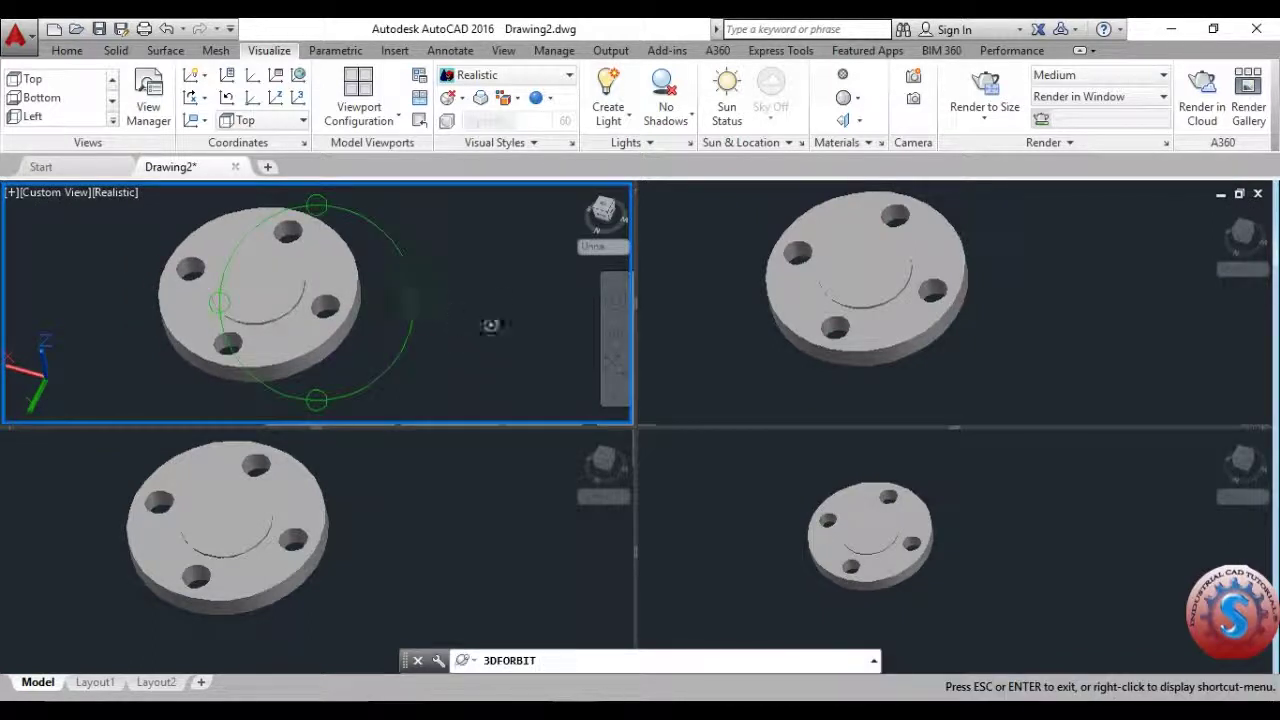
pyautogui.press('Escape')
pyautogui.click(56, 195)
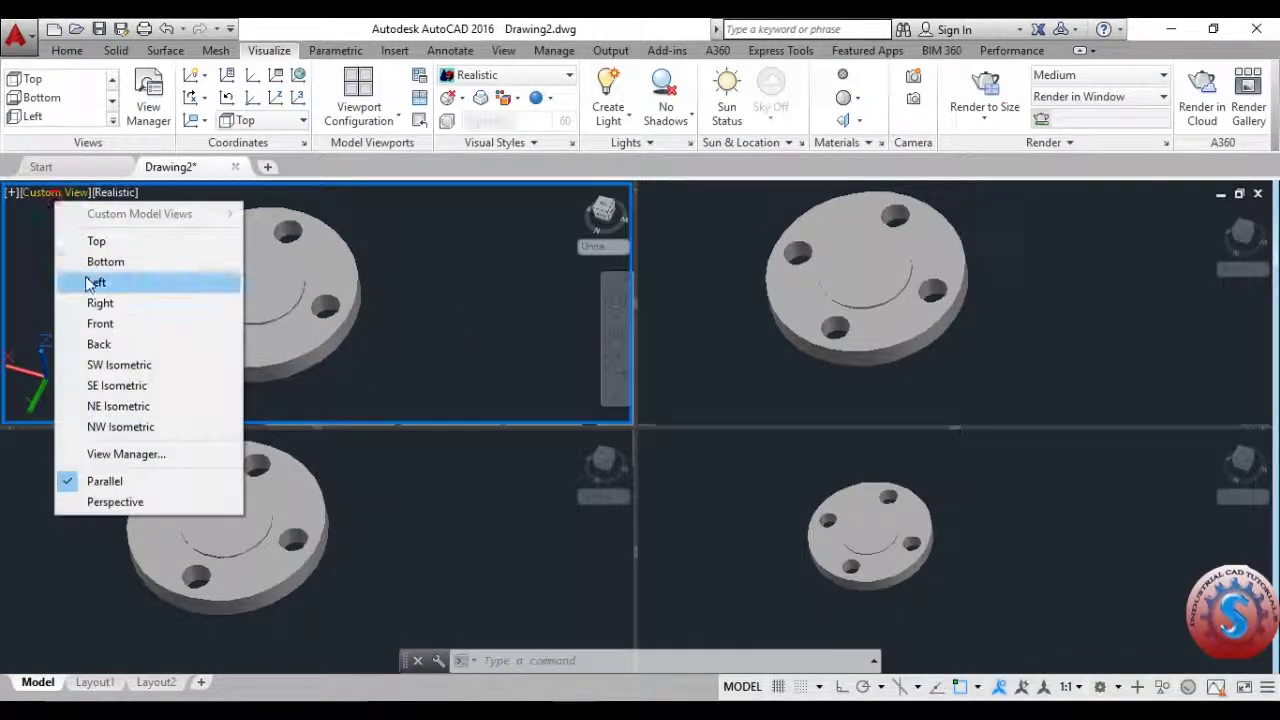
pyautogui.click(80, 281)
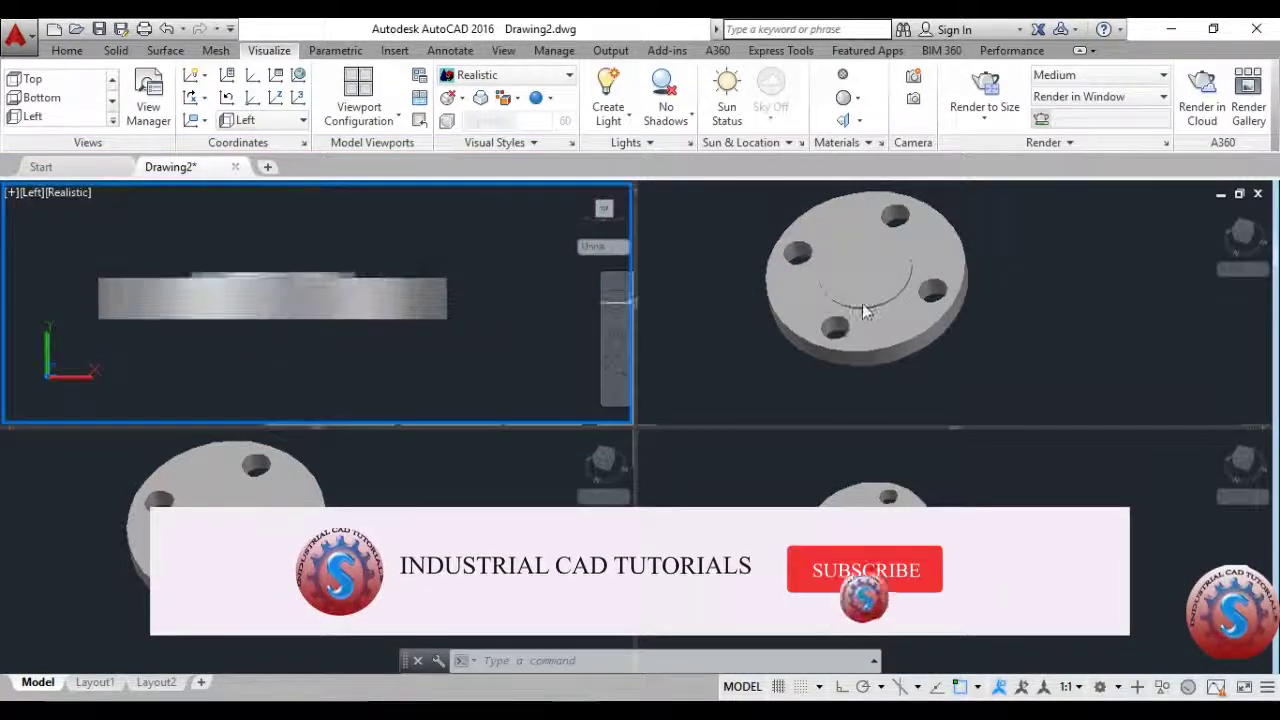